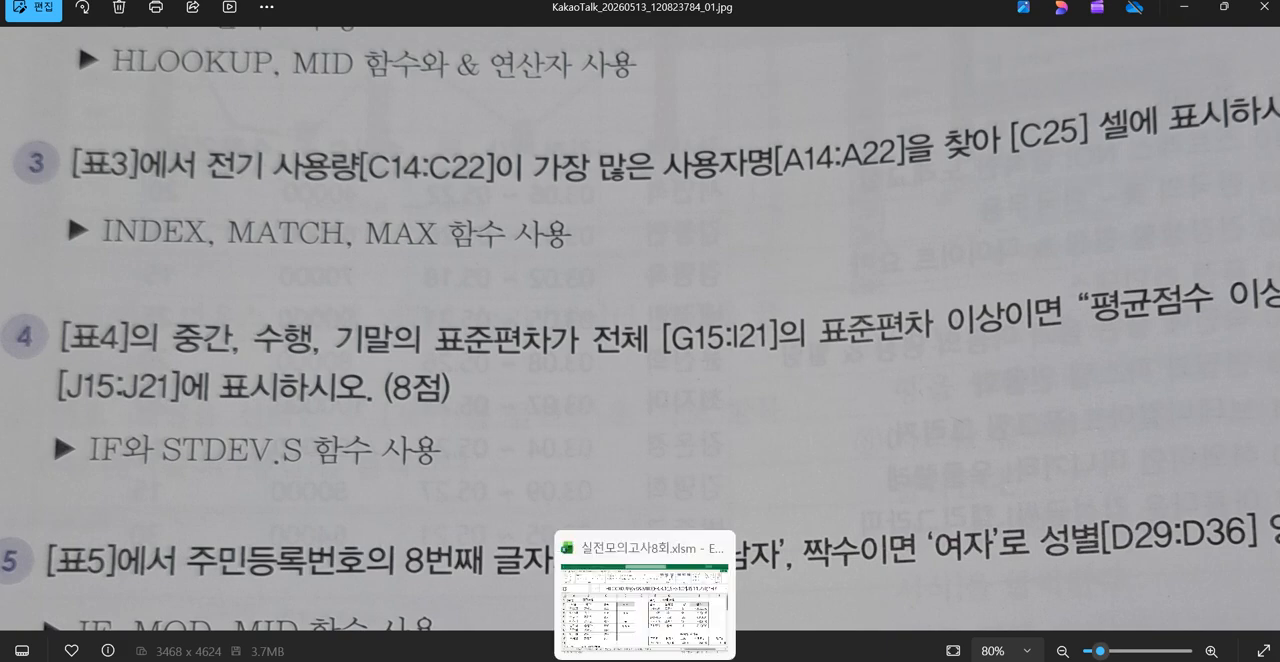
# Step: Switch to the Excel workbook 실전모의고사8회.xlsm and examine usage range C14:C22, the highest-usage row, its user name and result cell C25
pyautogui.click(644, 660)
pyautogui.scroll(-3, 826, 490)
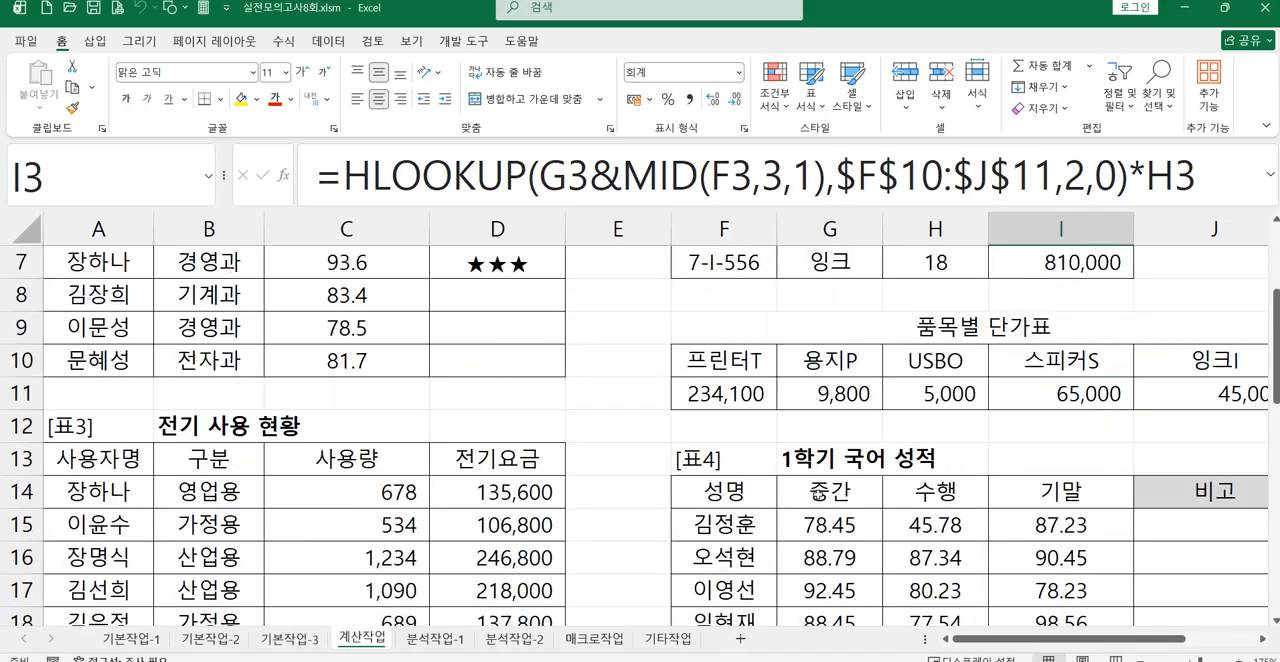
pyautogui.moveTo(392, 396); pyautogui.dragTo(388, 560)
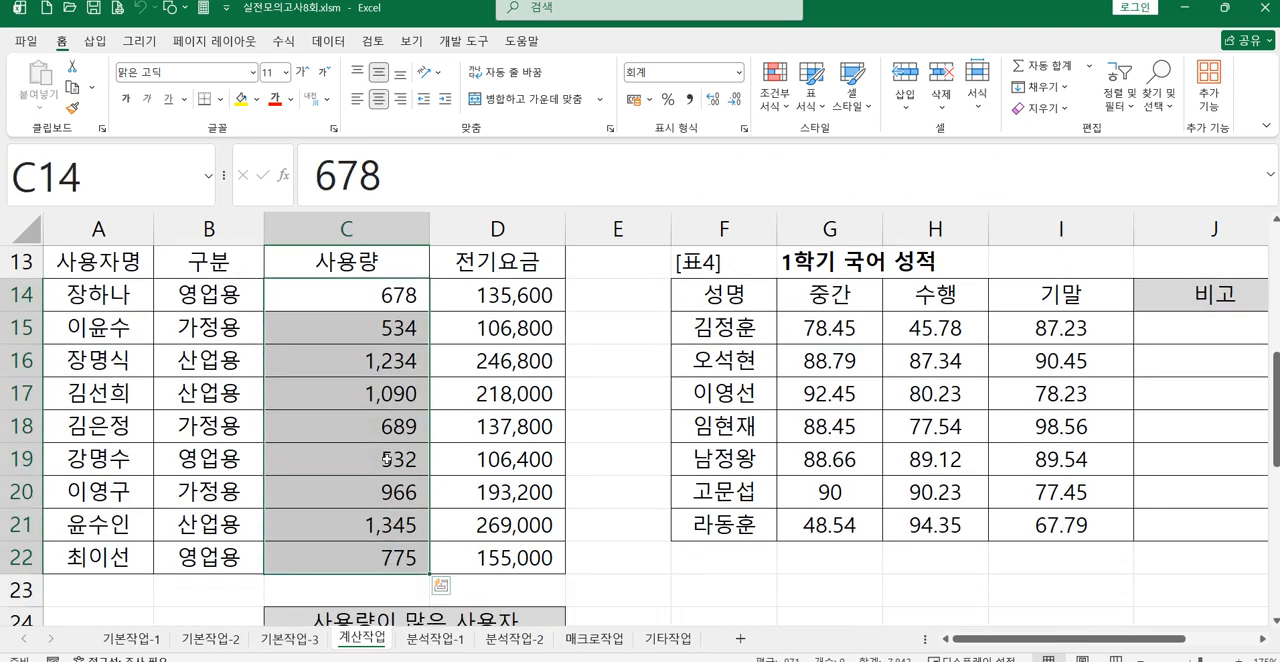
pyautogui.click(386, 529)
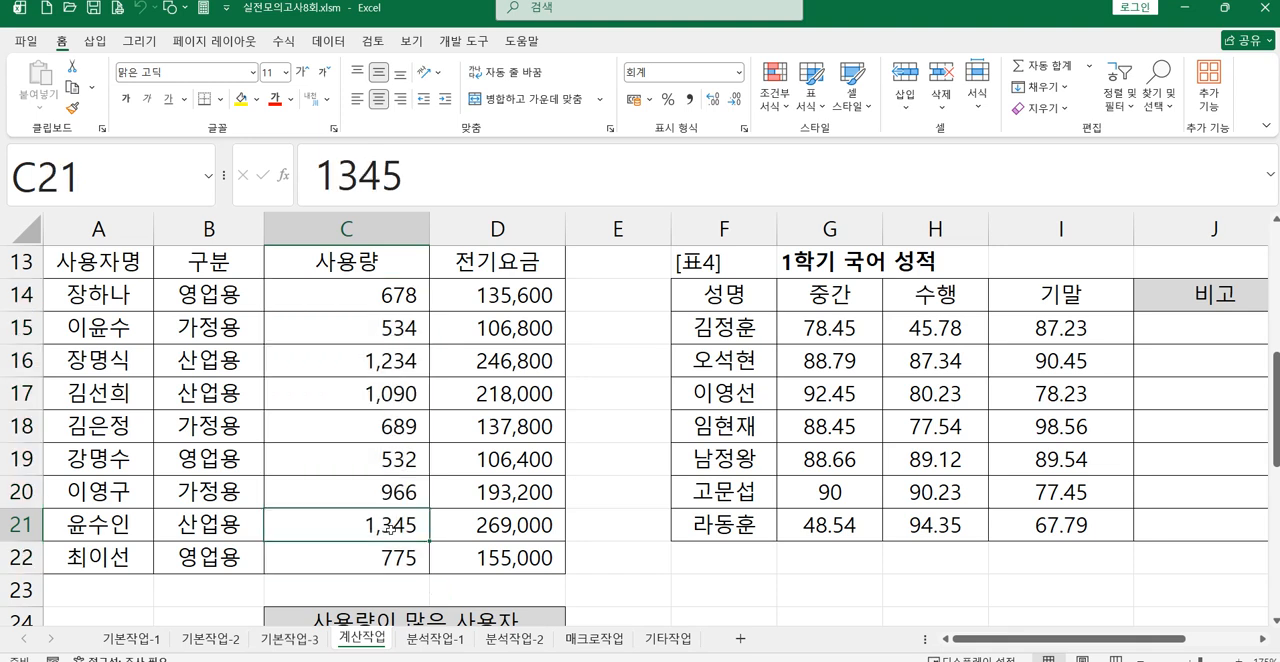
pyautogui.scroll(1, 386, 529)
pyautogui.scroll(-1, 388, 529)
pyautogui.click(132, 523)
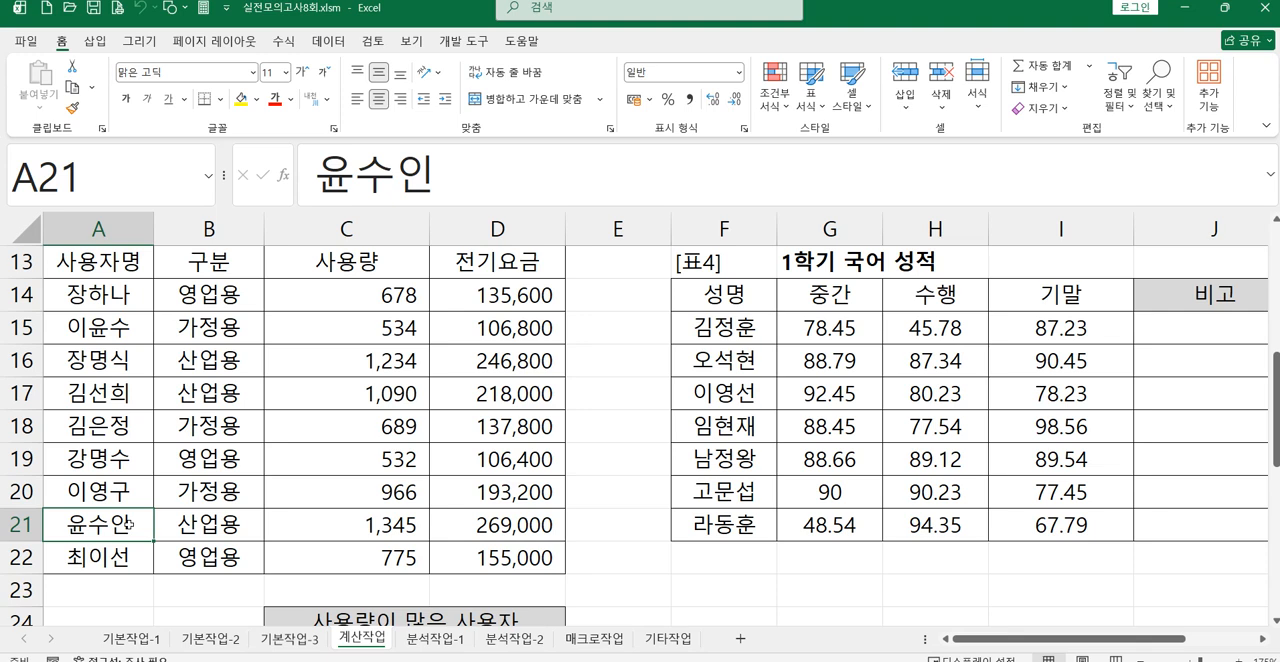
pyautogui.scroll(-1, 535, 516)
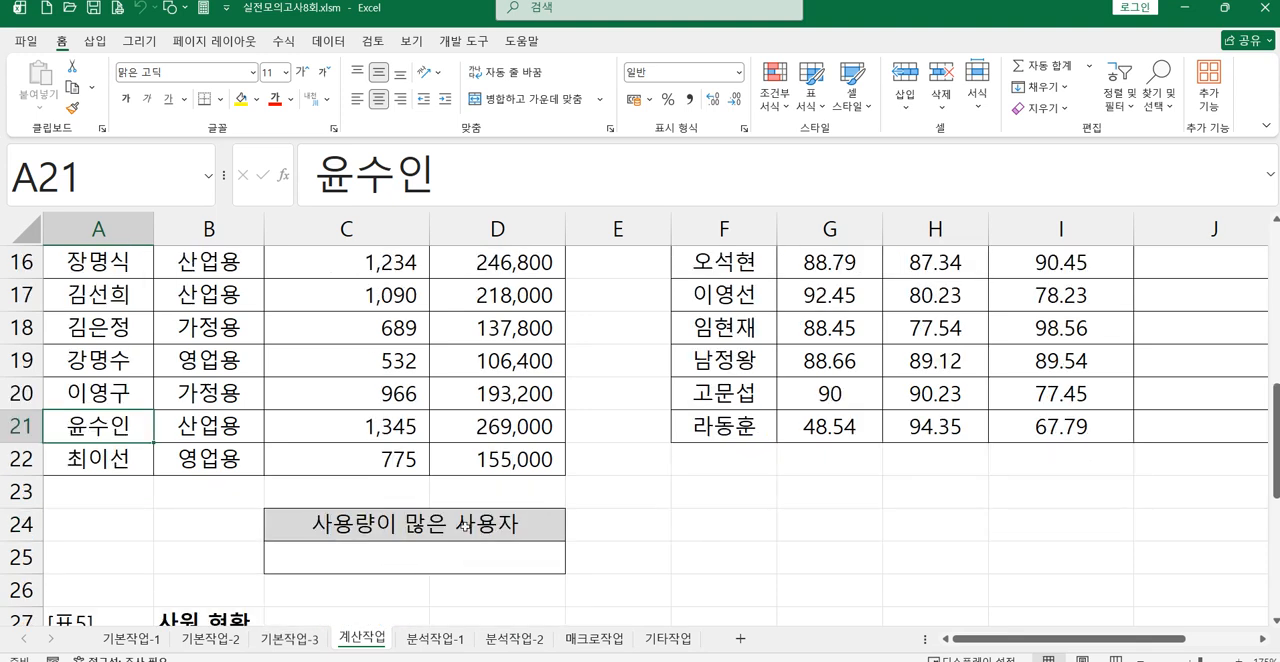
pyautogui.click(423, 570)
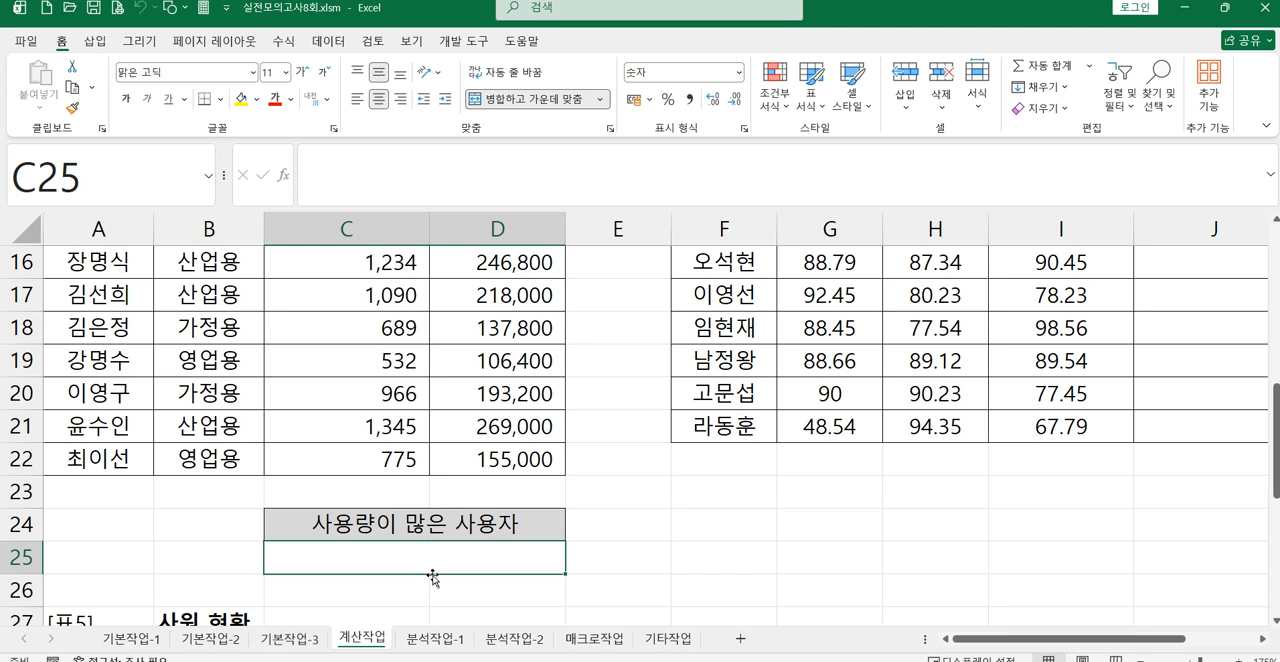
pyautogui.scroll(1, 390, 466)
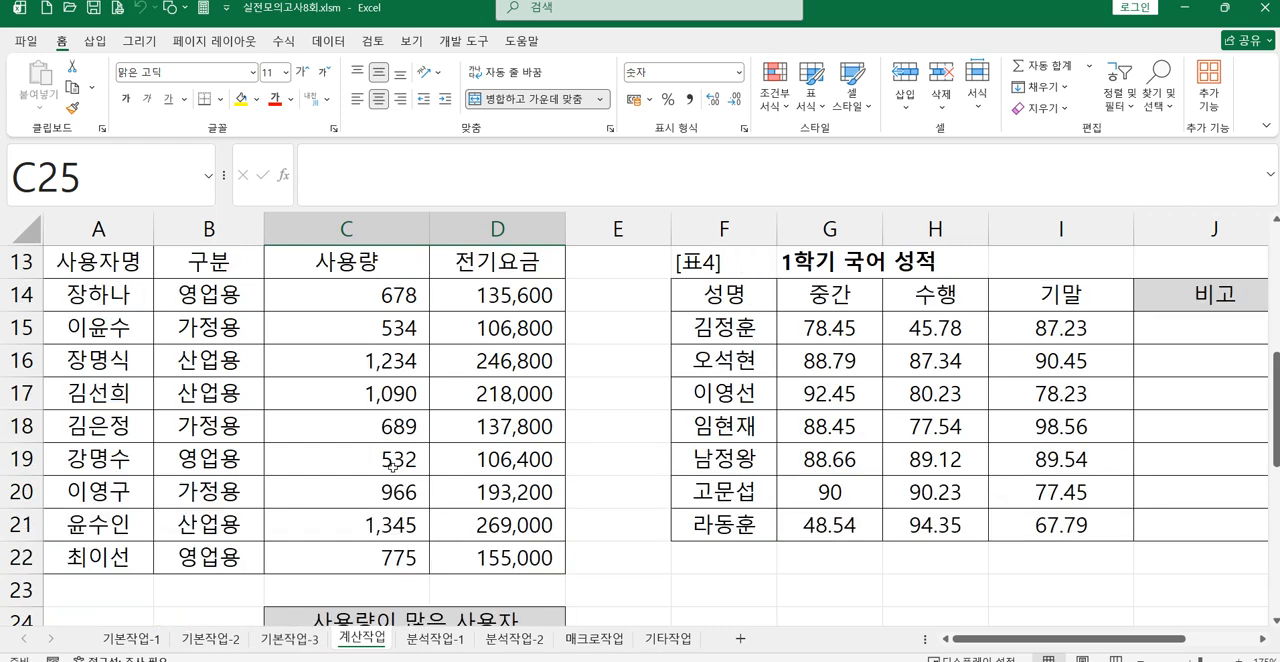
pyautogui.scroll(-1, 390, 466)
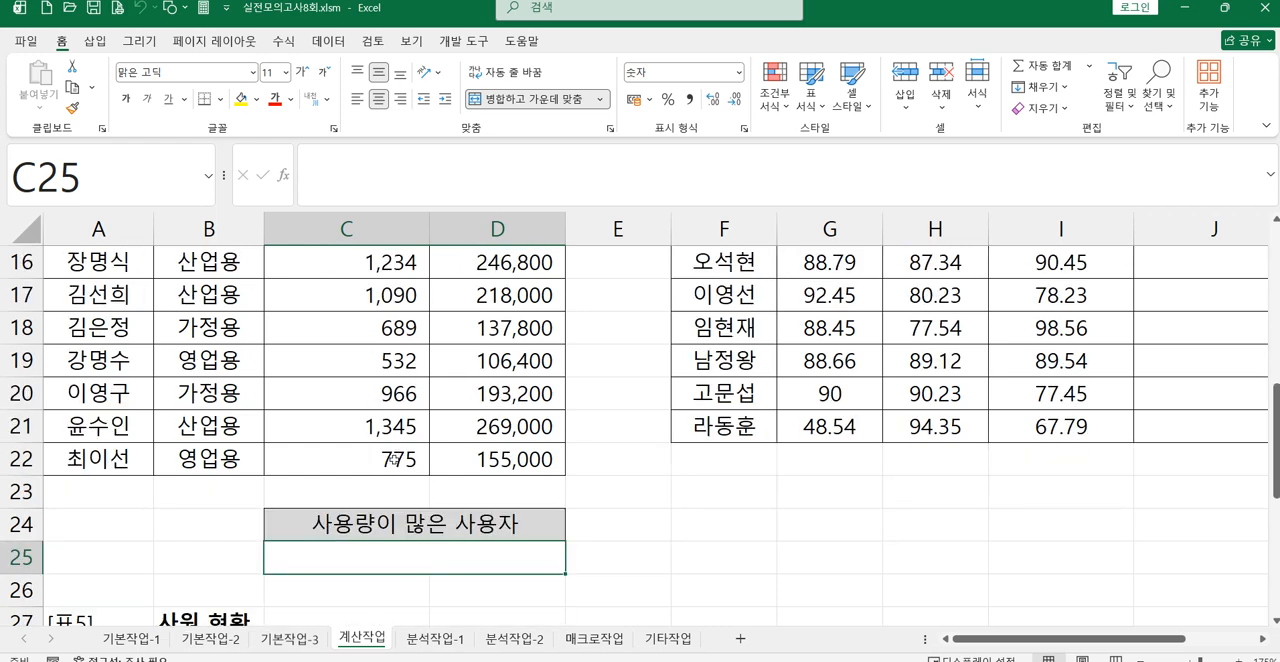
pyautogui.click(395, 436)
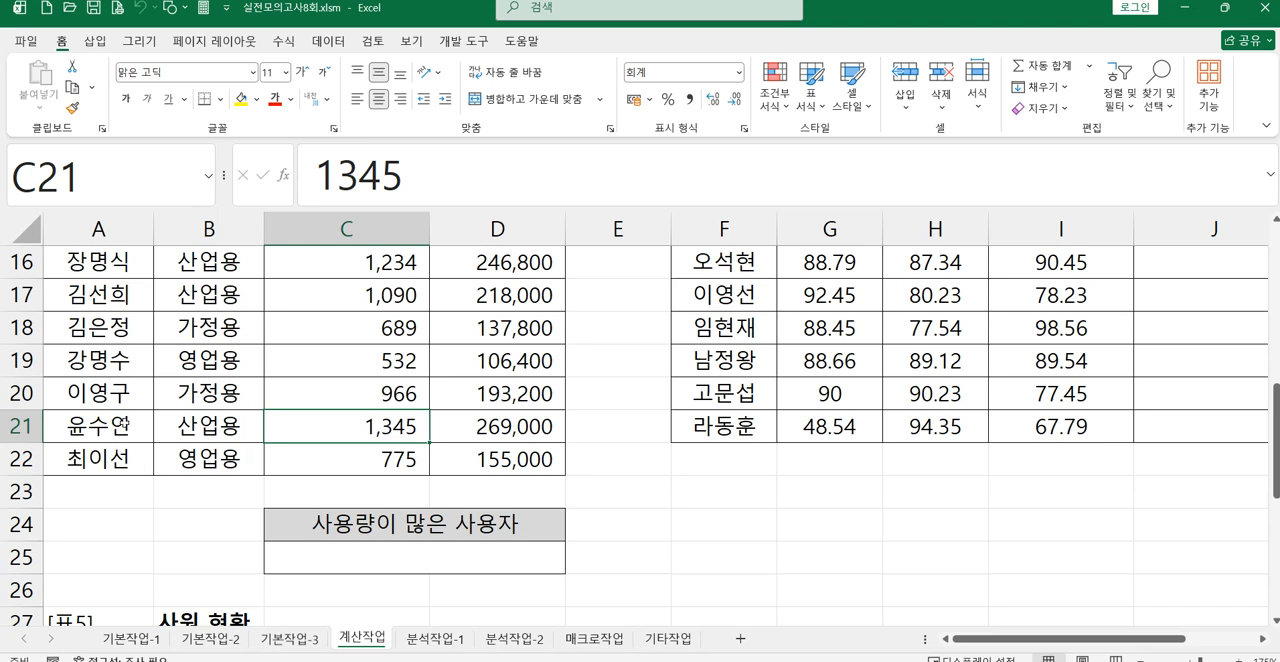
pyautogui.click(118, 428)
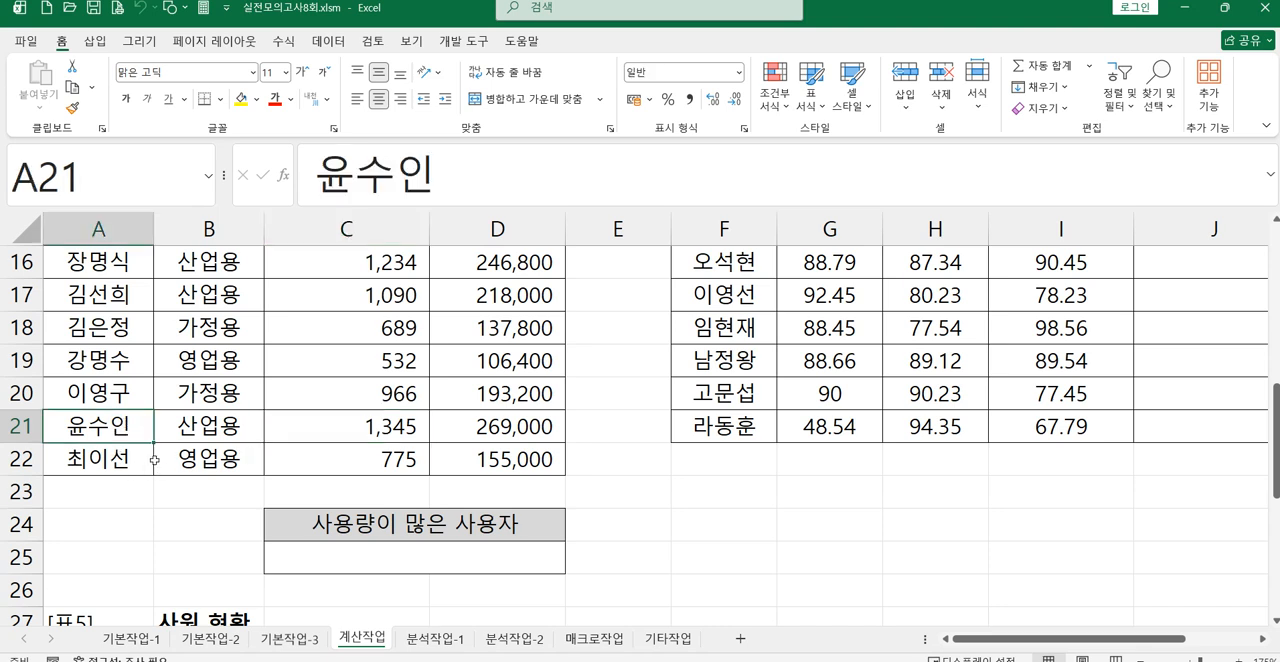
# Step: Start an INDEX formula in C25 with the user-name range A14:A22 as its array
pyautogui.click(336, 568)
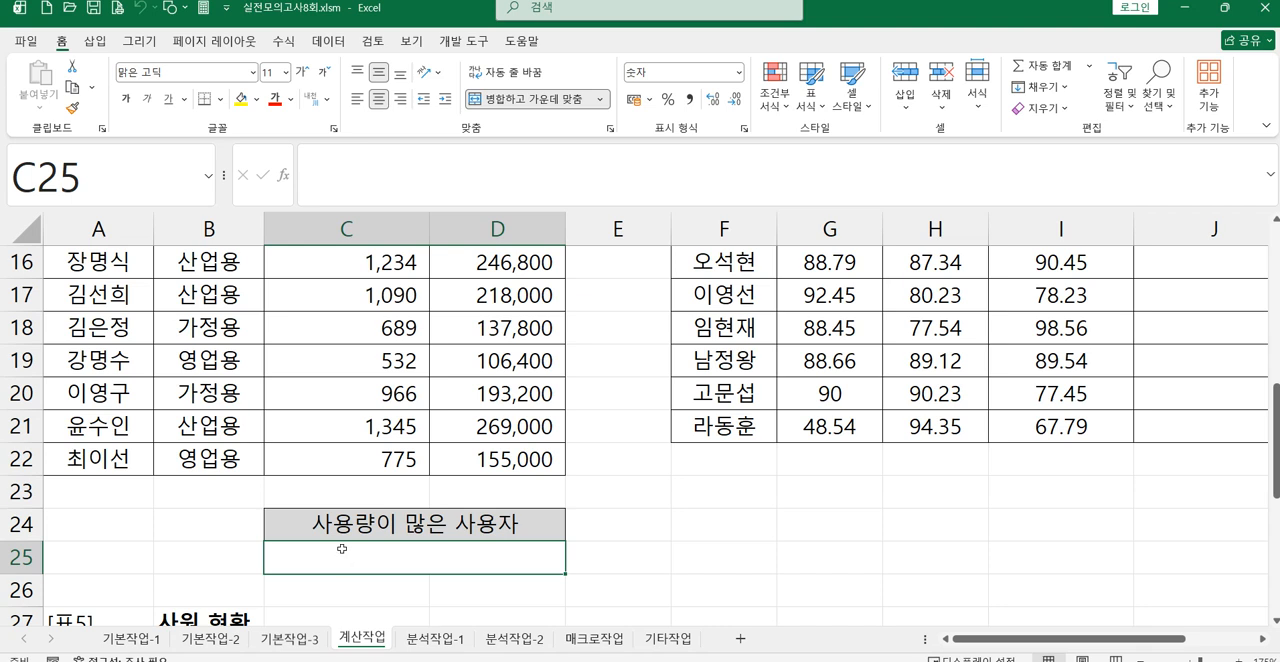
pyautogui.write('=')
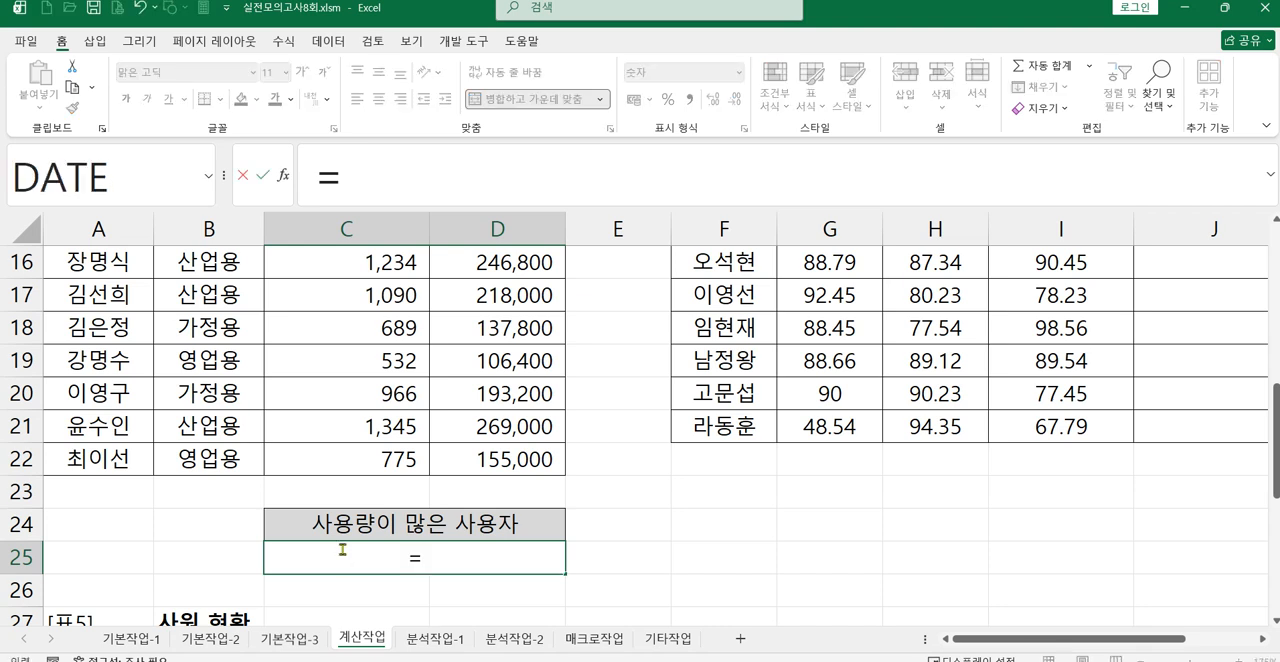
pyautogui.write('in')
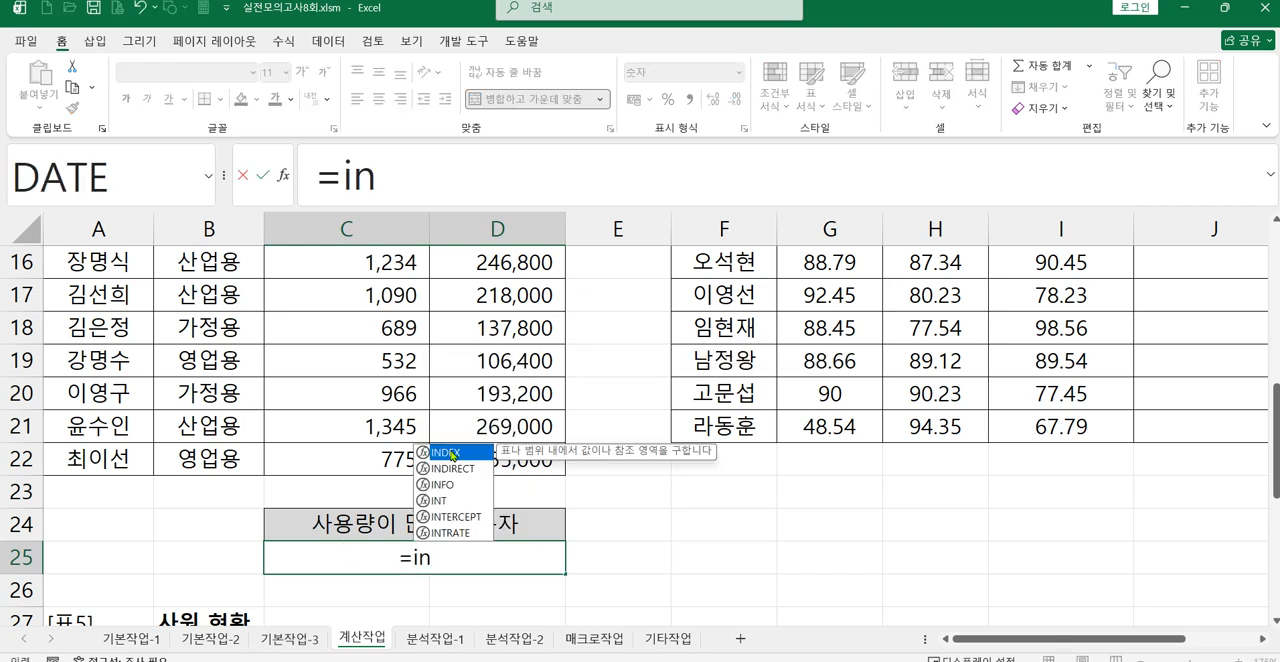
pyautogui.doubleClick(453, 455)
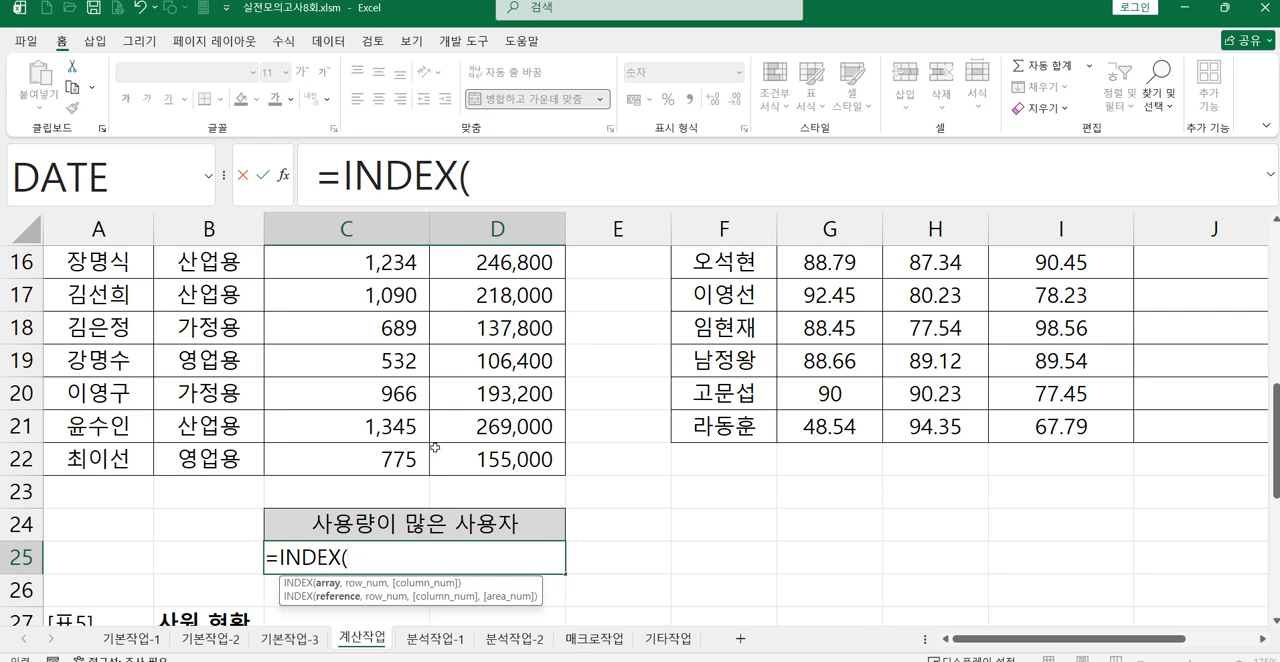
pyautogui.scroll(1, 269, 490)
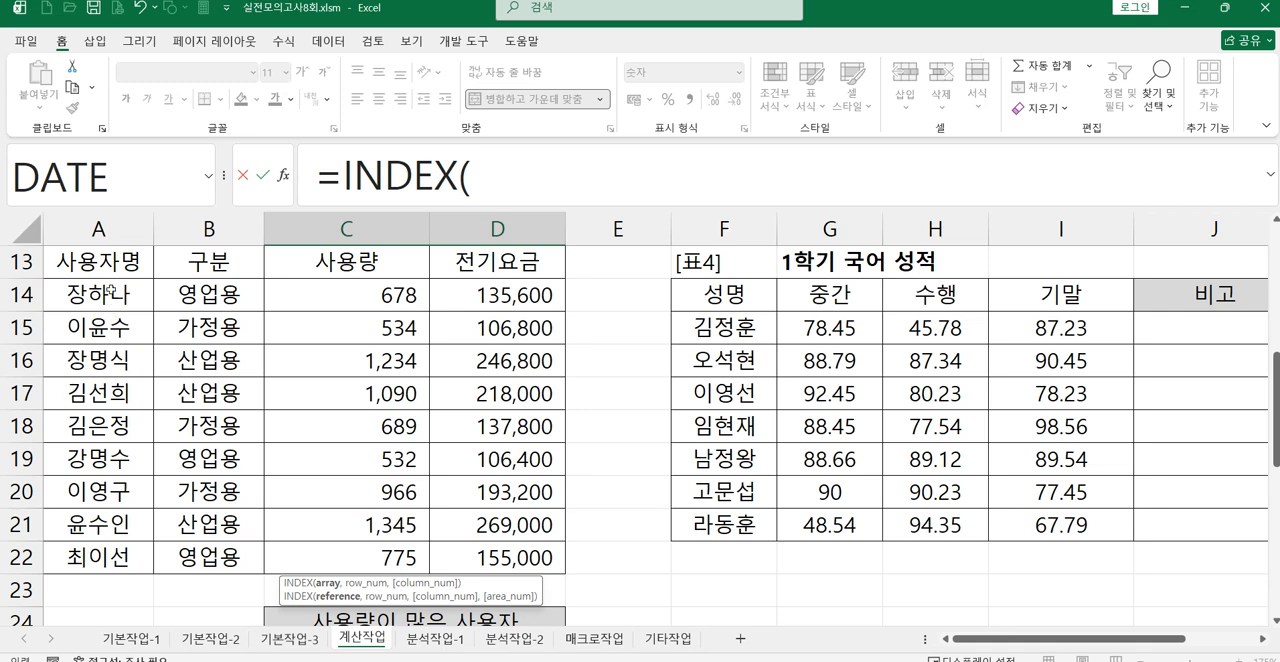
pyautogui.moveTo(117, 292); pyautogui.dragTo(482, 551)
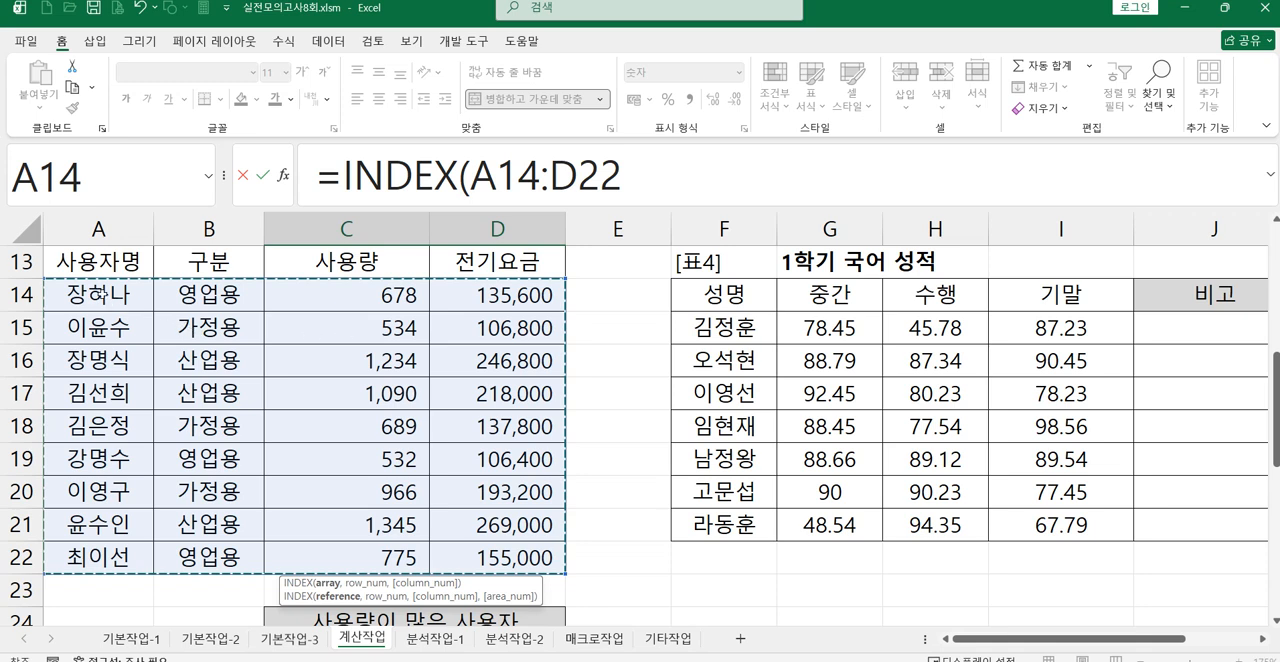
pyautogui.moveTo(98, 295); pyautogui.dragTo(128, 558)
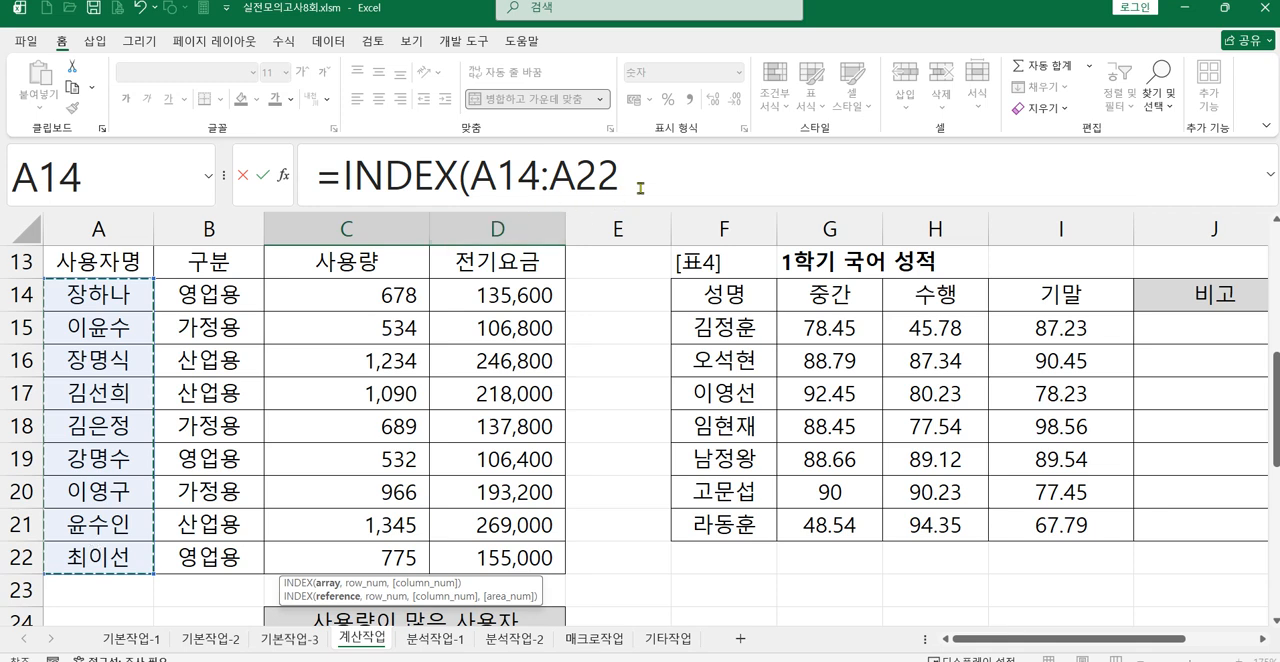
pyautogui.moveTo(105, 290); pyautogui.dragTo(495, 557)
pyautogui.moveTo(621, 180); pyautogui.dragTo(471, 180)
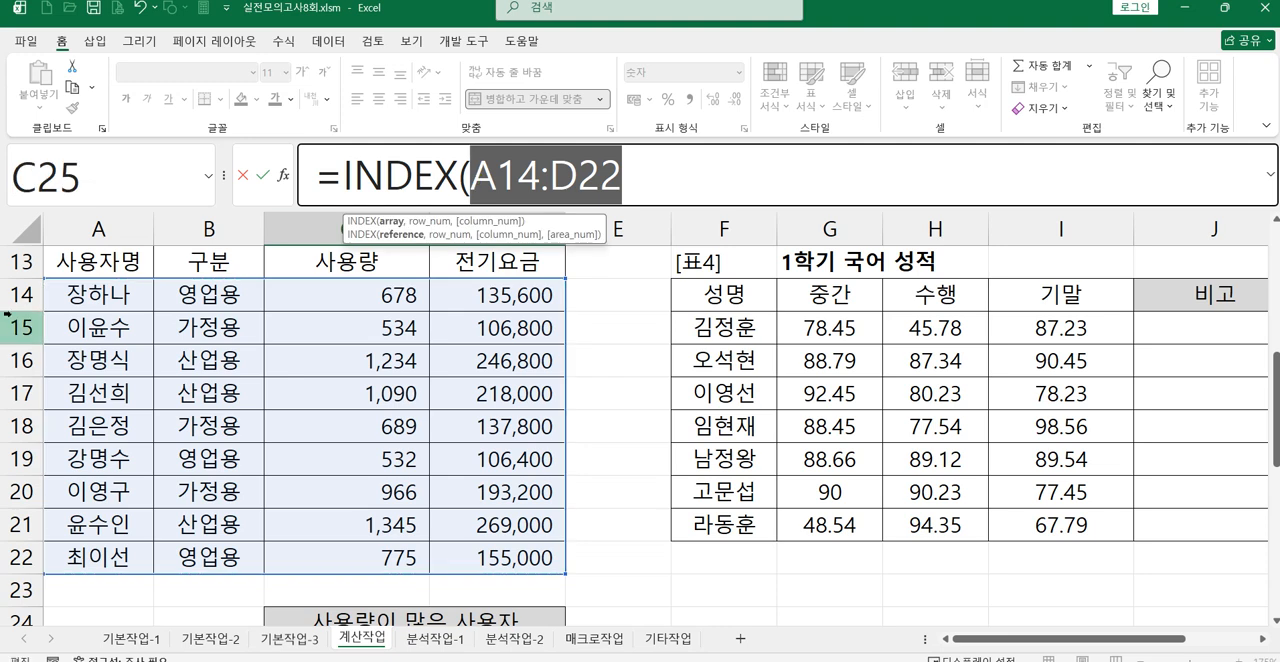
pyautogui.moveTo(80, 287); pyautogui.dragTo(93, 557)
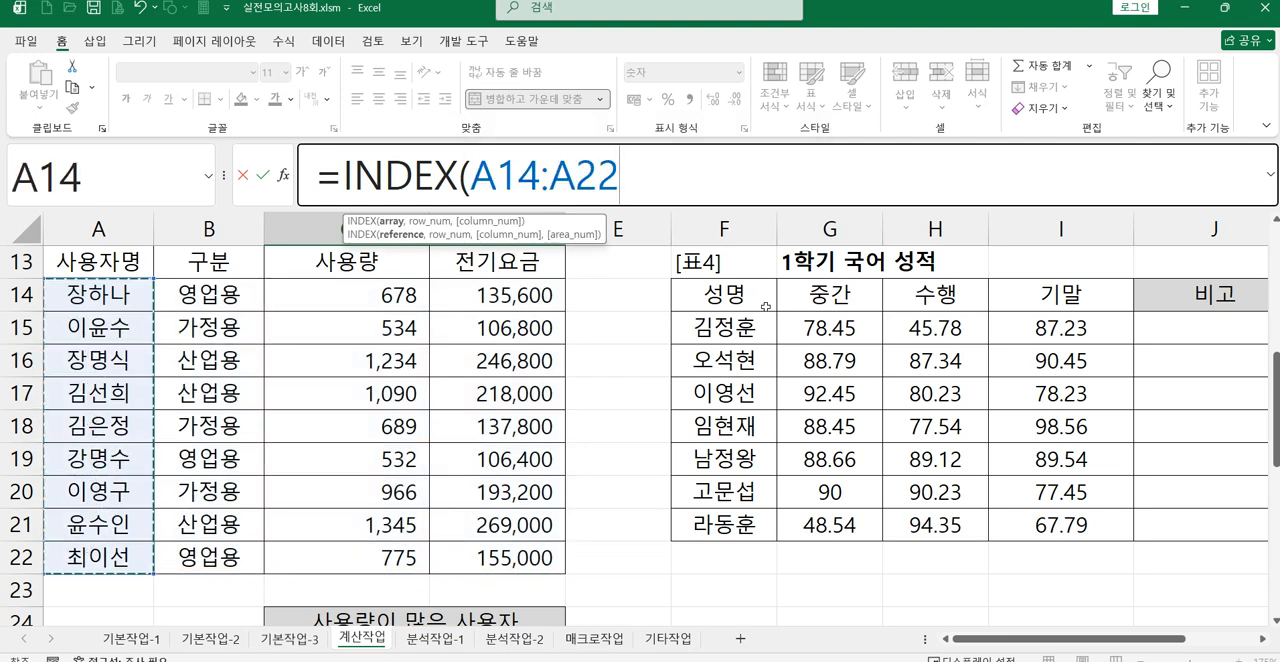
# Step: Set the INDEX row number to 8 and complete the formula =INDEX(A14:A22,8) in C25
pyautogui.write(',')
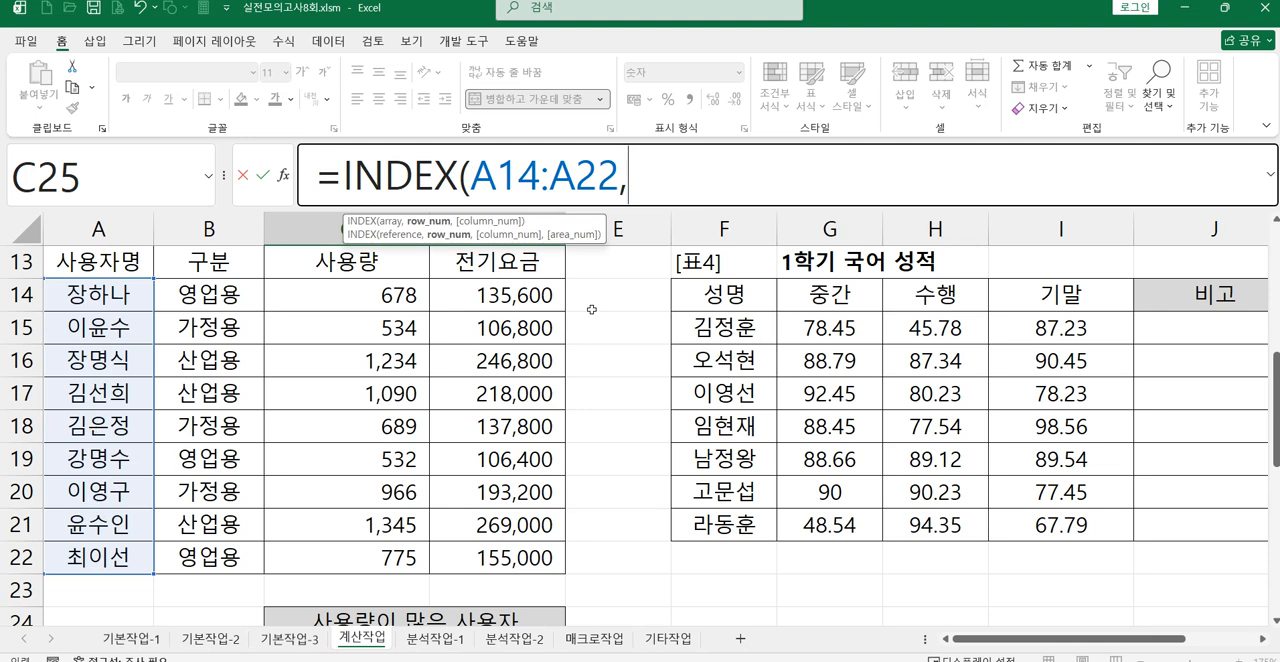
pyautogui.write('8)')
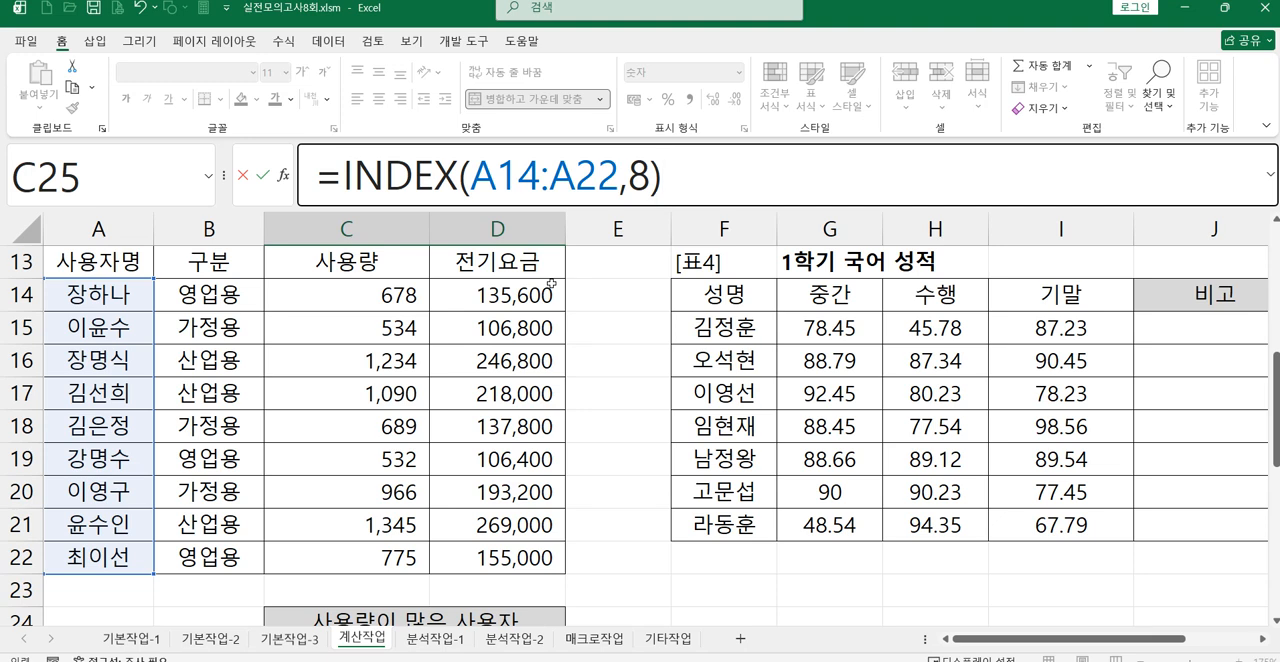
pyautogui.press('Return')
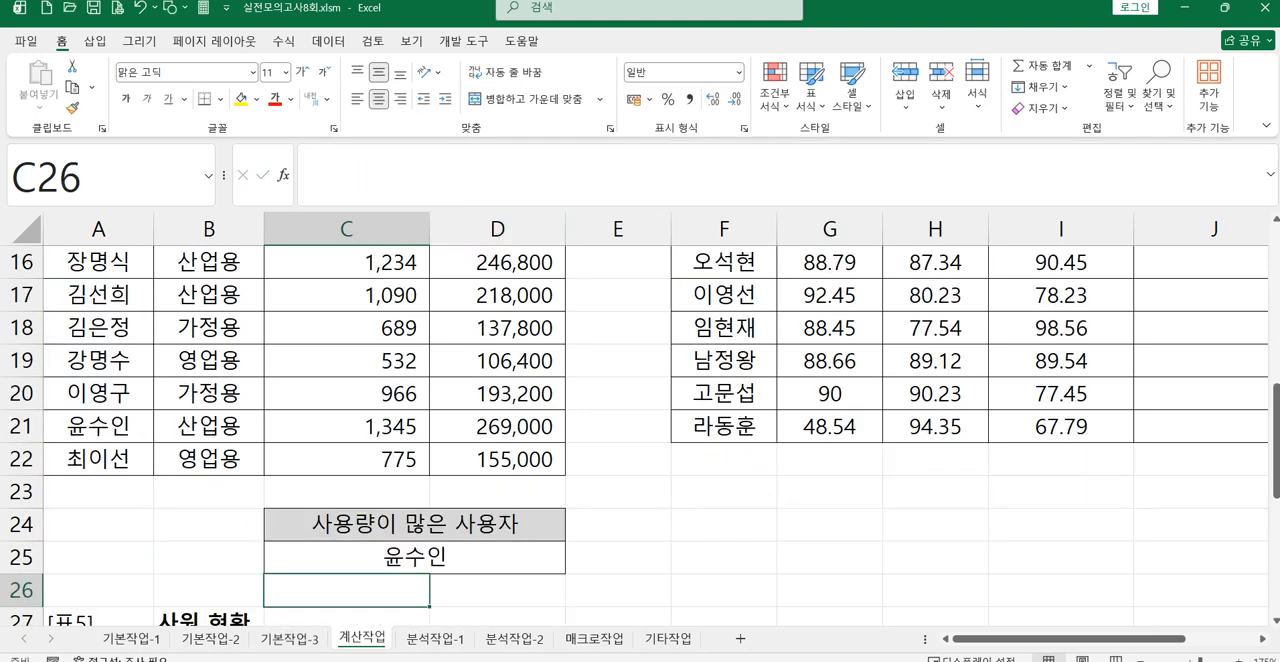
# Step: Replace the row number 8 in C25's INDEX formula with a MATCH function using C21 as the lookup value
pyautogui.click(372, 556)
pyautogui.click(636, 180)
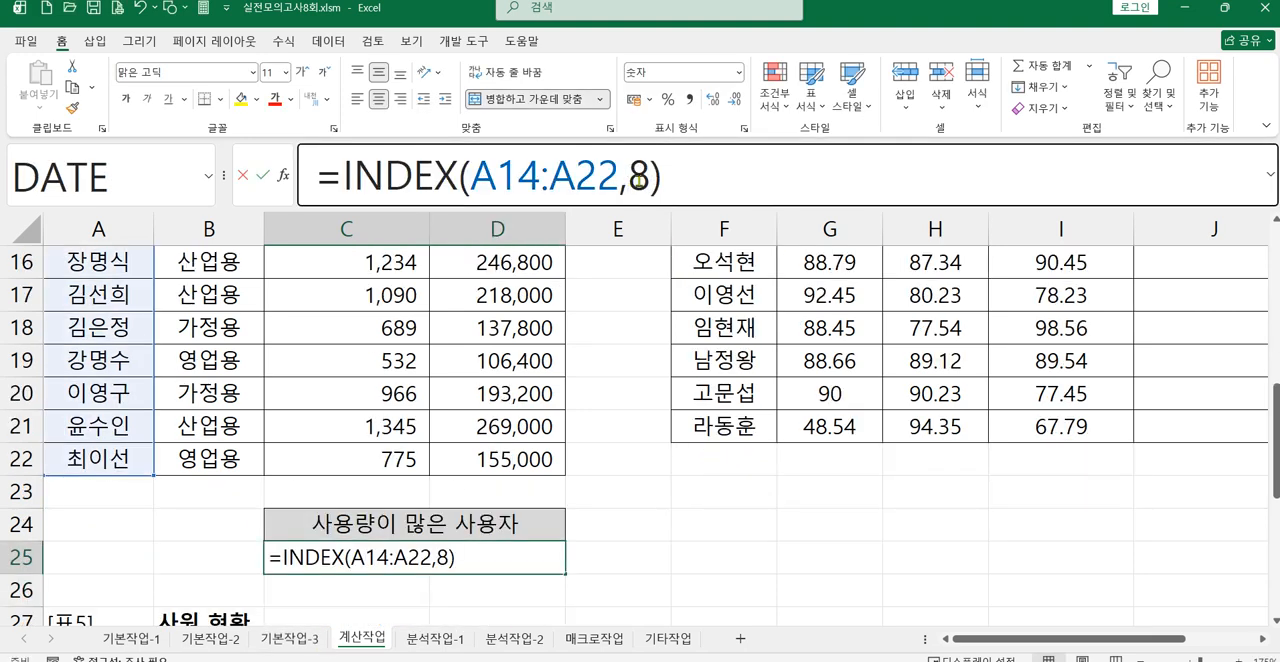
pyautogui.doubleClick(638, 180)
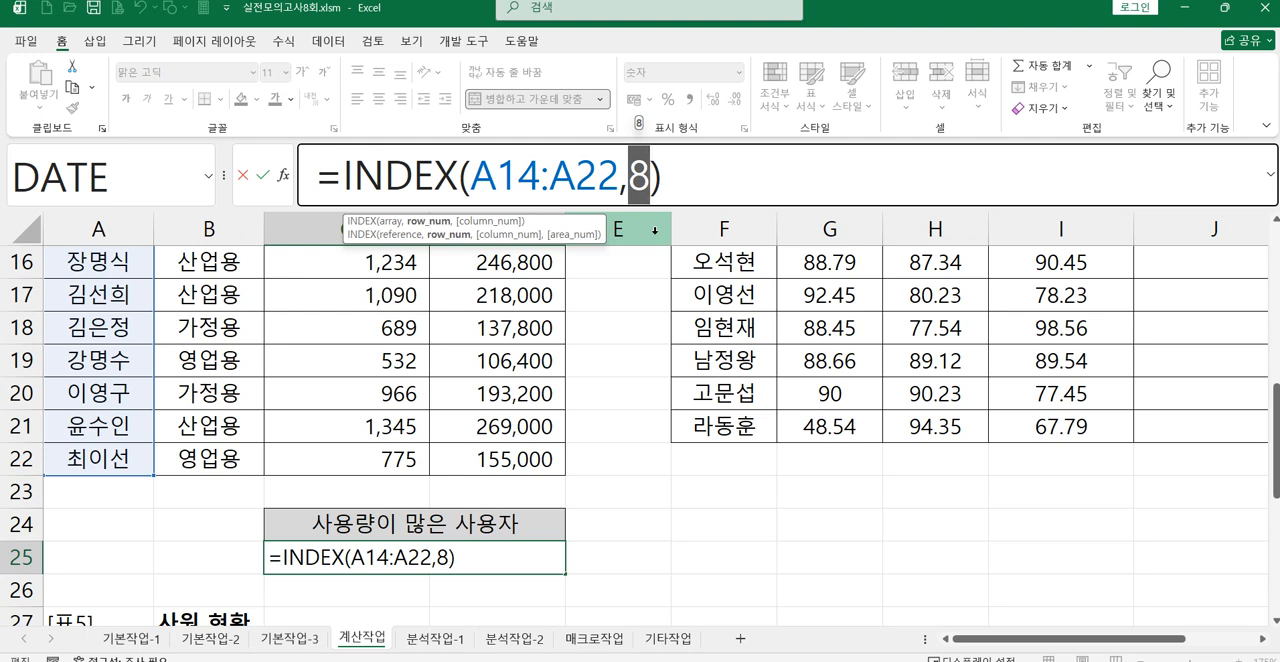
pyautogui.write('m')
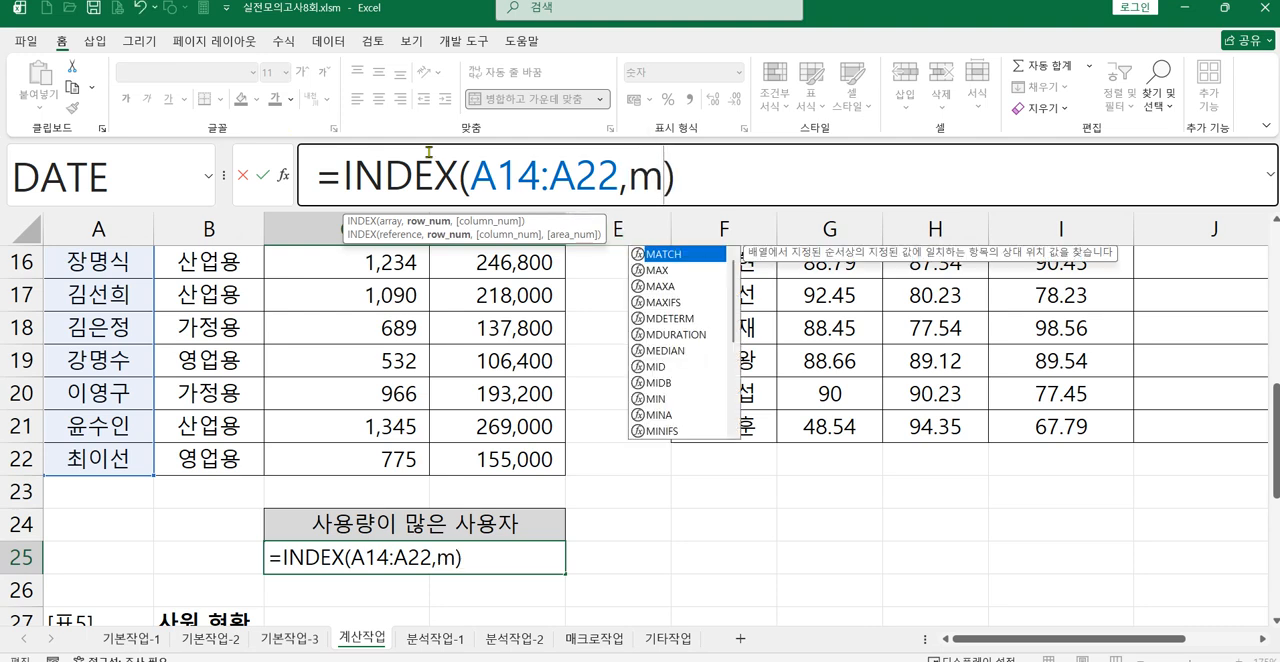
pyautogui.press('Tab')
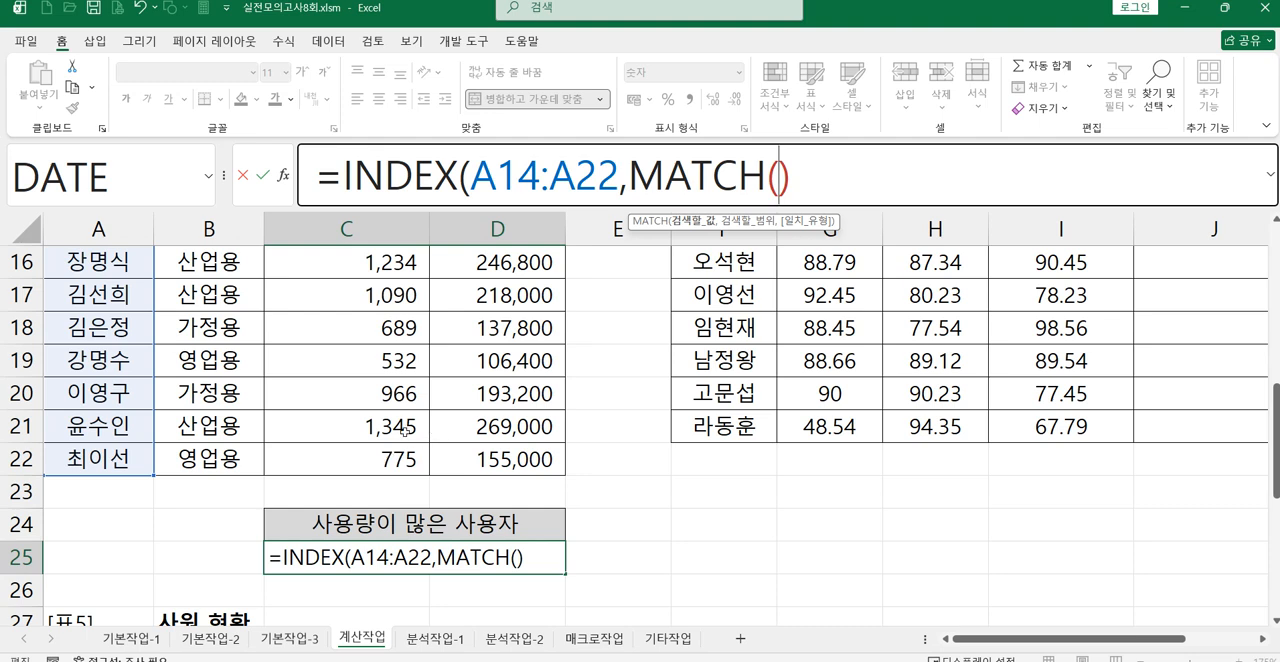
pyautogui.click(404, 428)
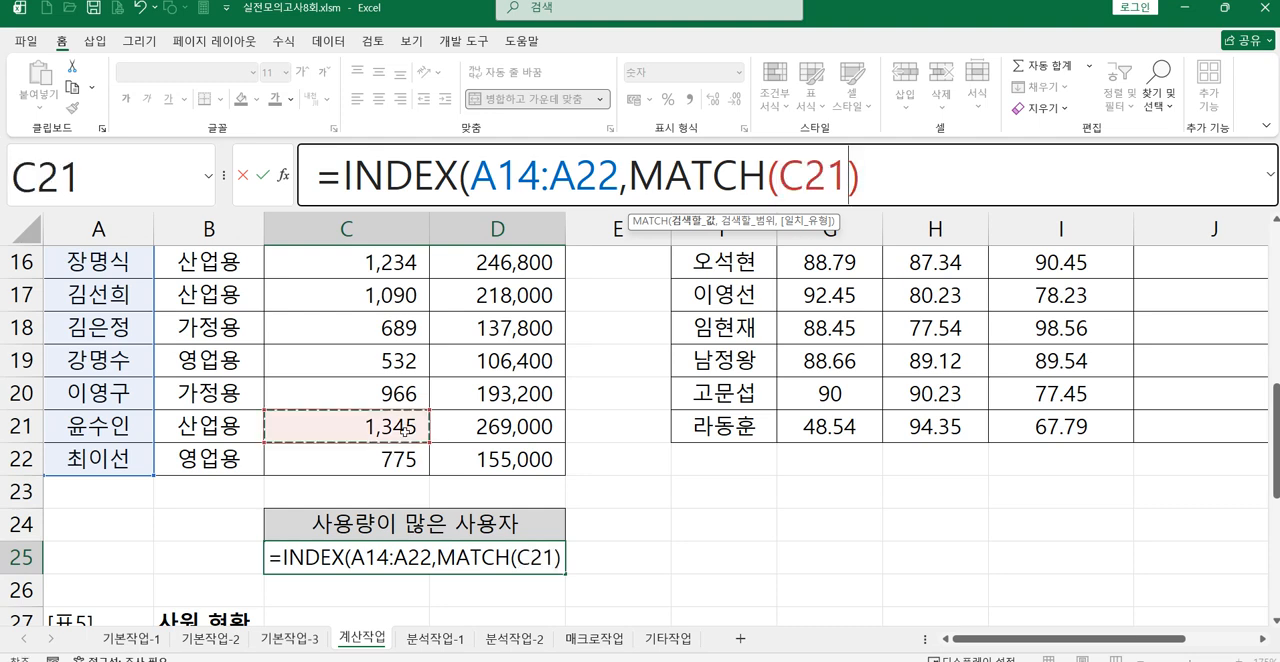
pyautogui.write(',')
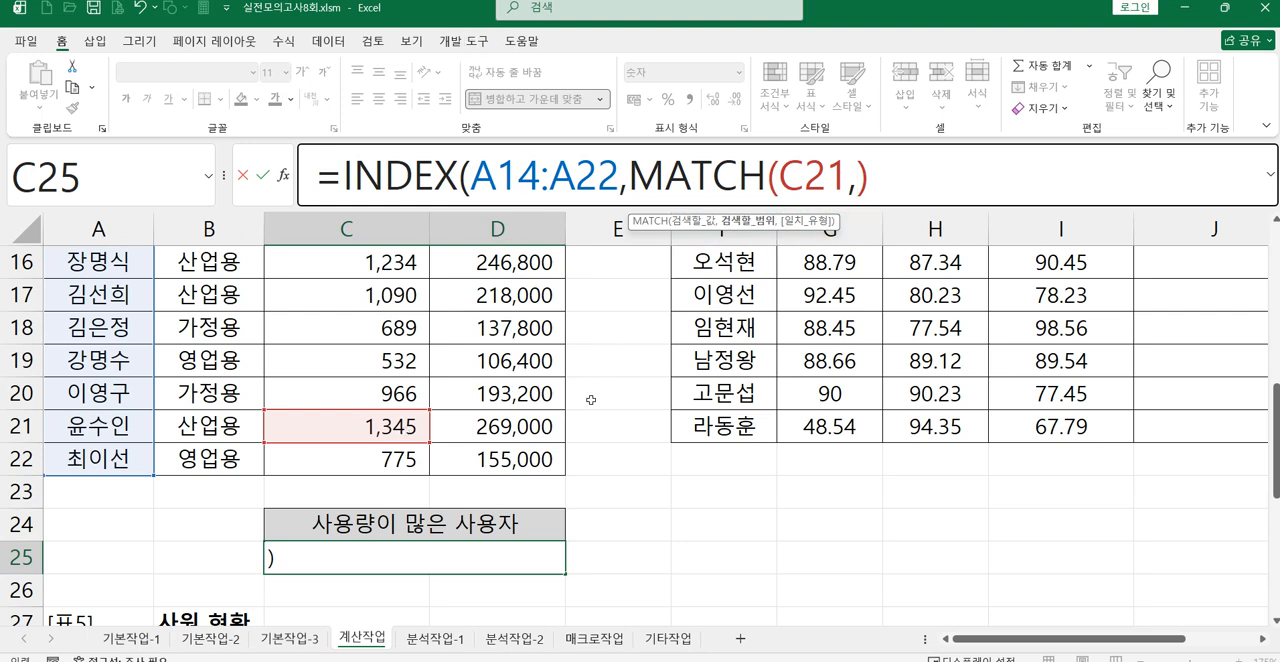
# Step: Set the MATCH lookup range to C14:C22 and its match type to 0 for an exact match
pyautogui.scroll(1, 585, 395)
pyautogui.moveTo(308, 290); pyautogui.dragTo(360, 558)
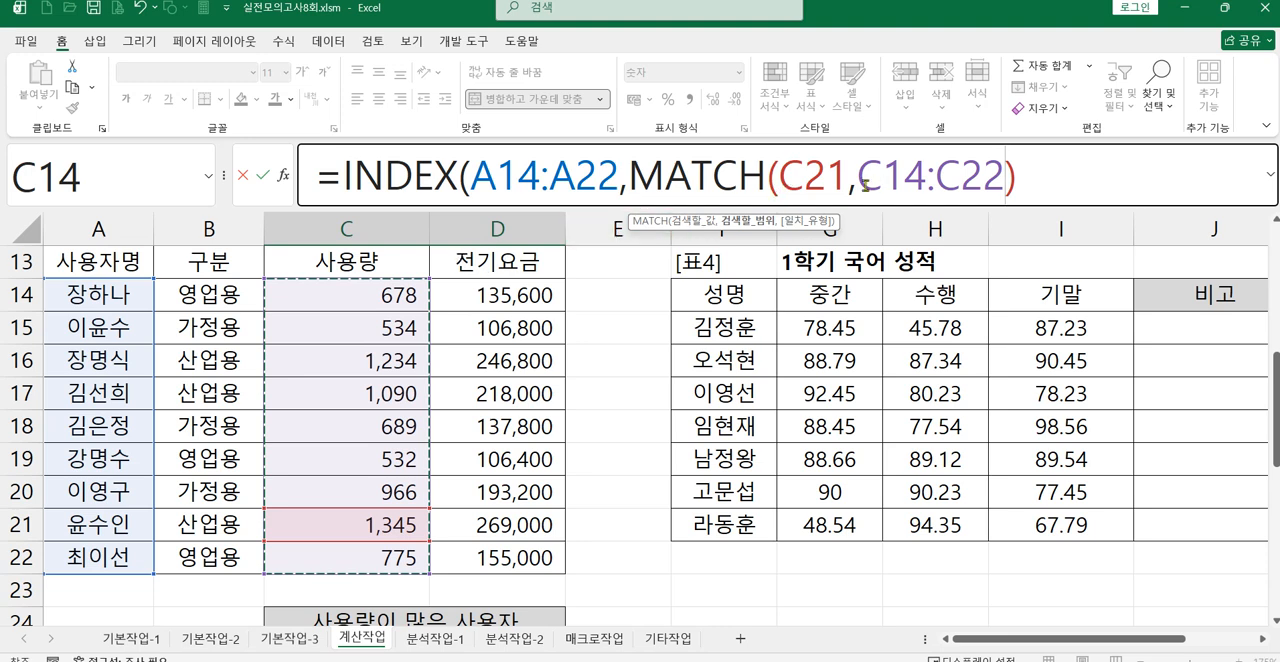
pyautogui.moveTo(858, 182); pyautogui.dragTo(1003, 200)
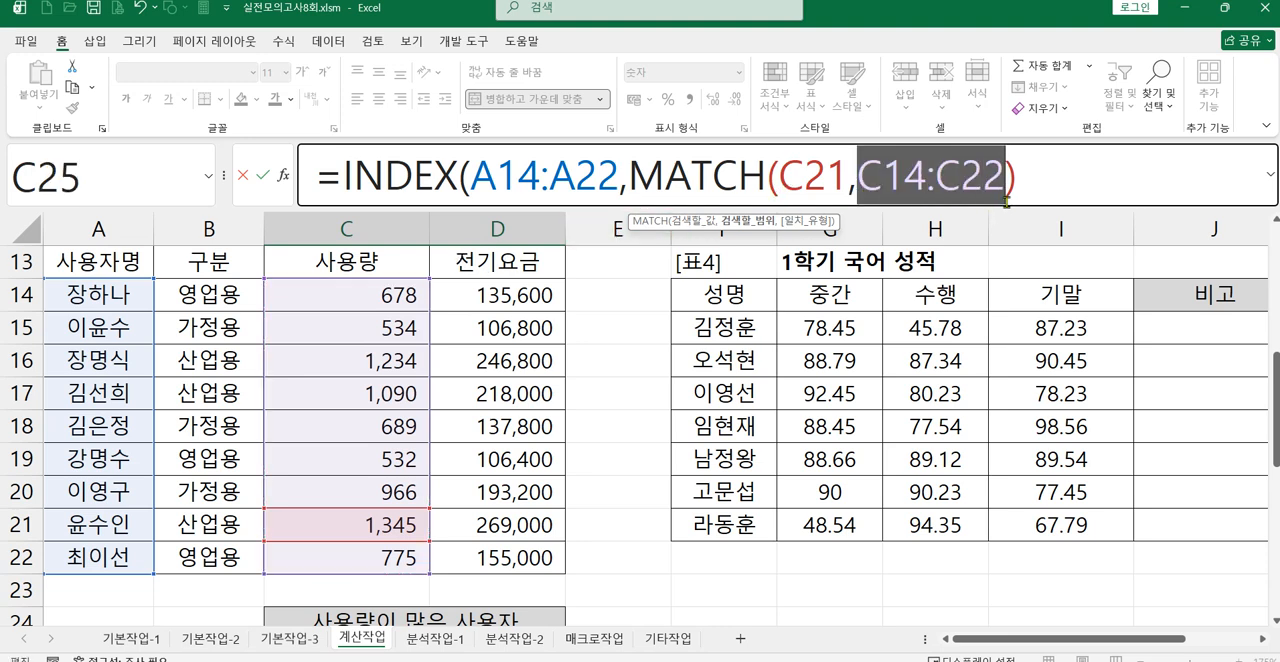
pyautogui.click(1007, 189)
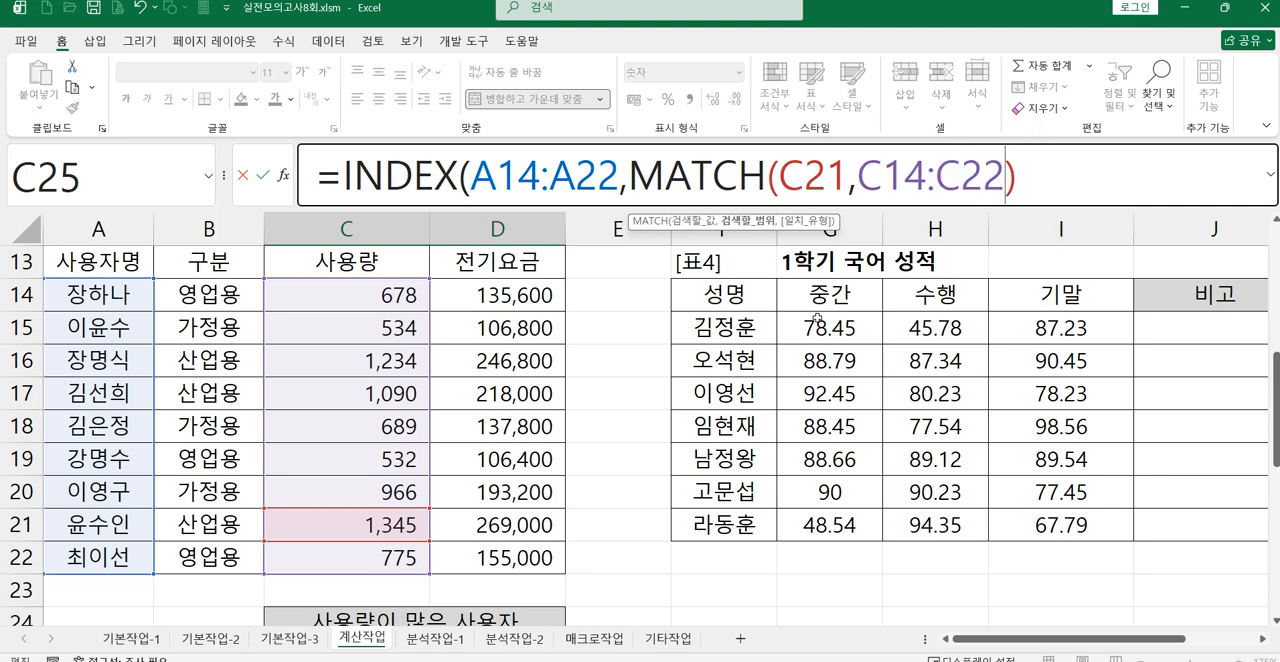
pyautogui.write(',')
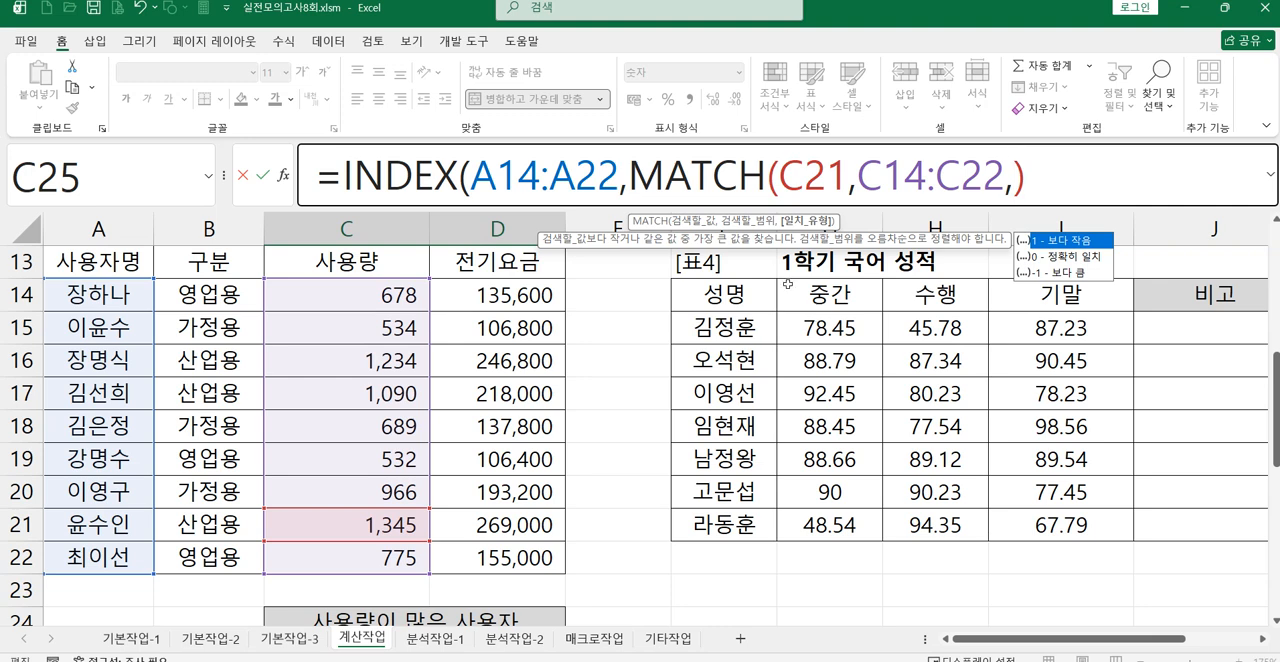
pyautogui.doubleClick(1062, 257)
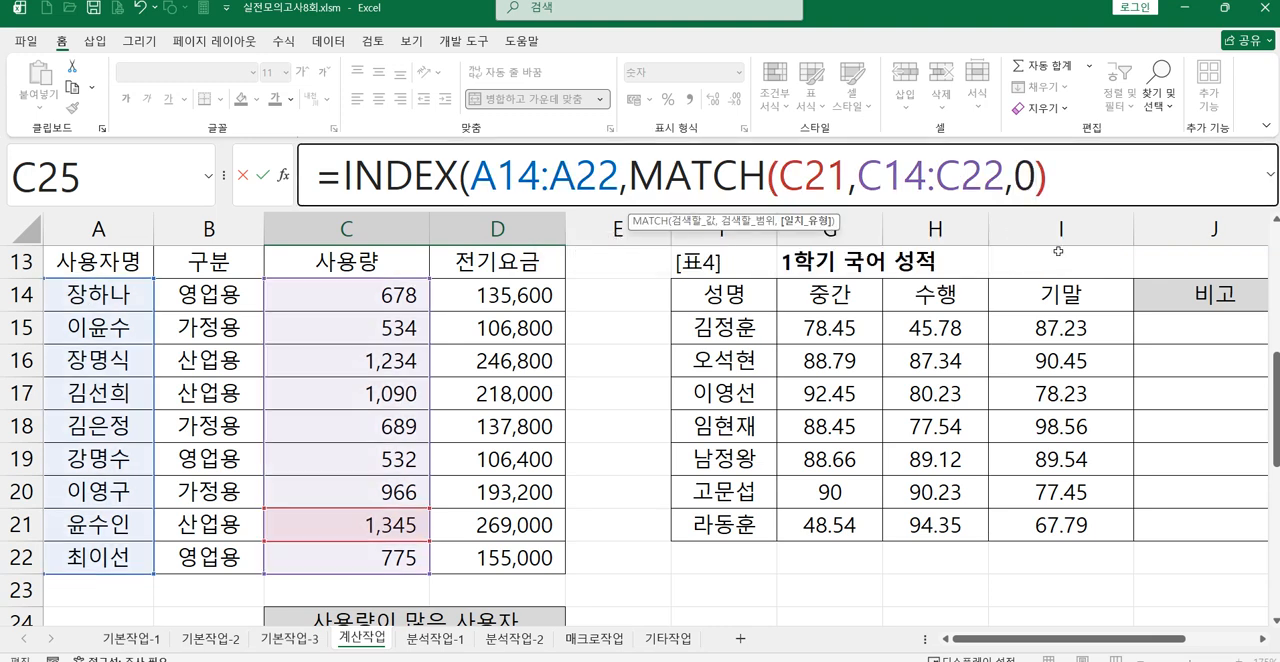
# Step: Close the MATCH function and add 1 as the INDEX column number
pyautogui.write(')')
pyautogui.write(',1)')
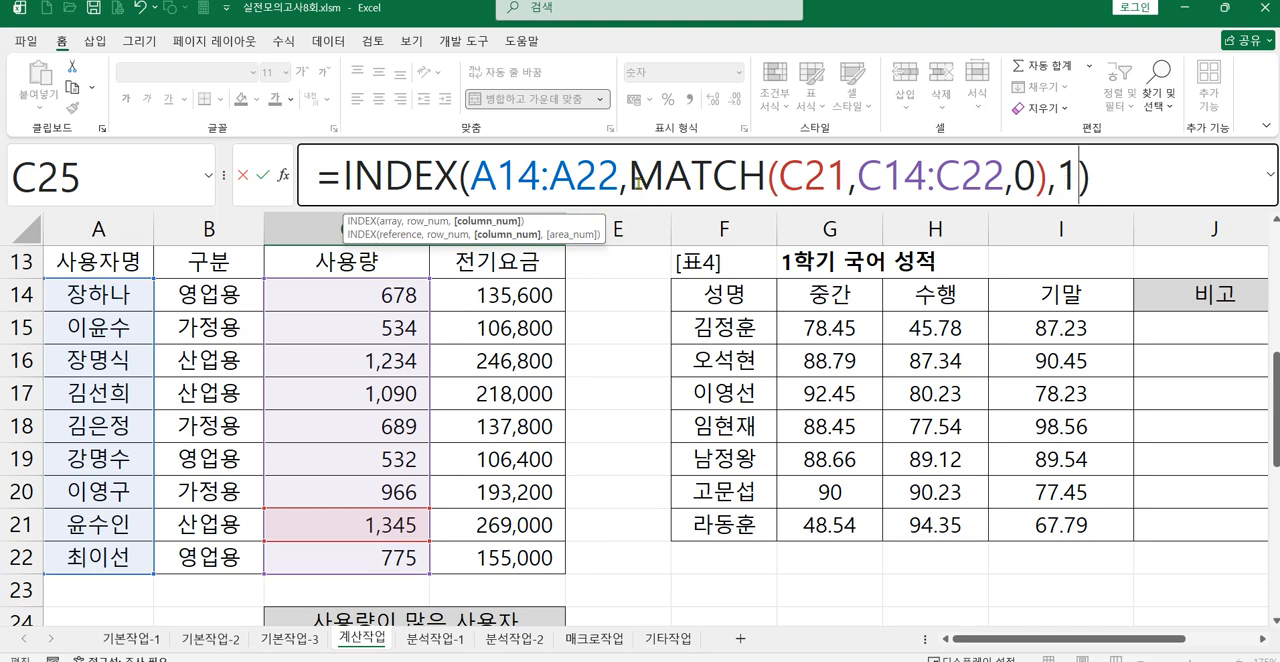
pyautogui.moveTo(632, 178); pyautogui.dragTo(1040, 180)
pyautogui.click(1064, 180)
pyautogui.doubleClick(1070, 180)
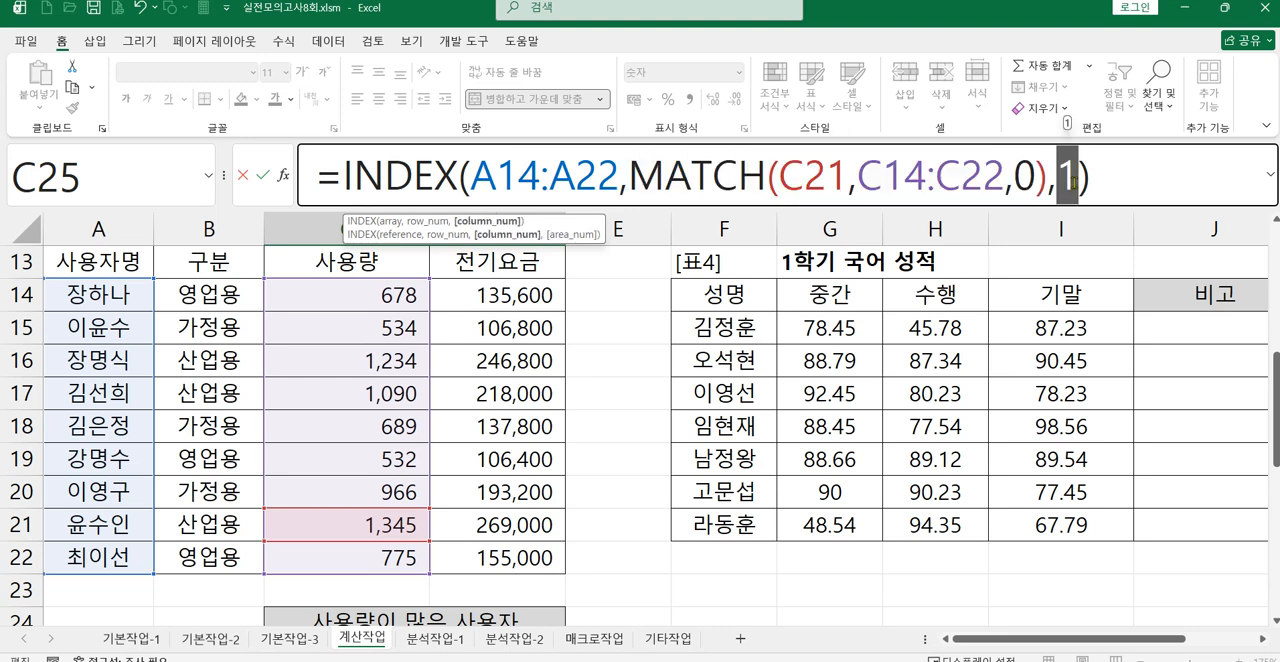
# Step: Check the array, MATCH row number and column number arguments of C25's INDEX formula, and enter the formula
pyautogui.moveTo(630, 180); pyautogui.dragTo(1044, 186)
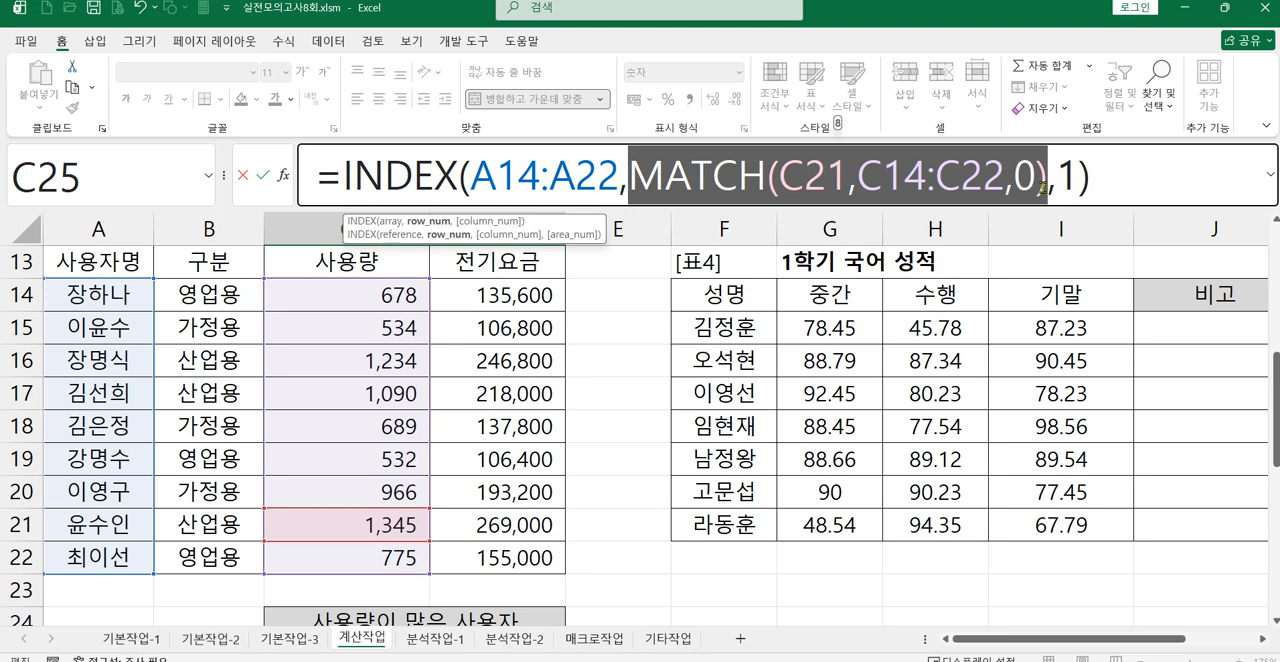
pyautogui.click(1064, 182)
pyautogui.doubleClick(1064, 182)
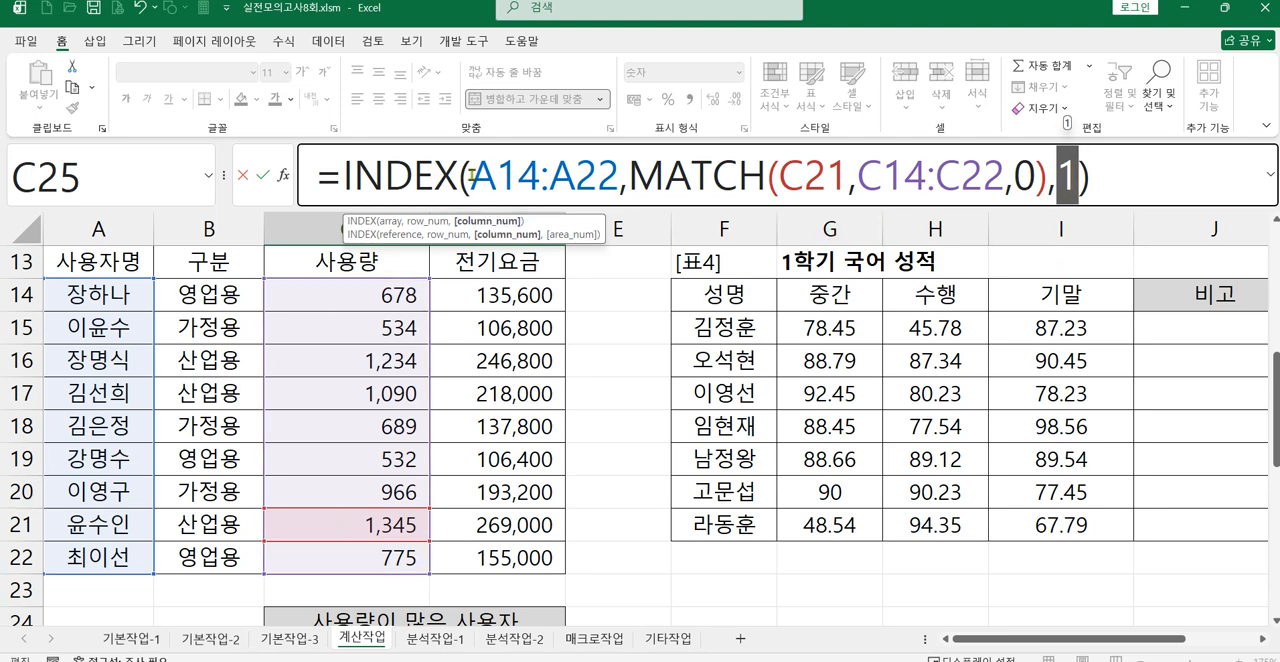
pyautogui.click(470, 177)
pyautogui.moveTo(470, 177); pyautogui.dragTo(618, 178)
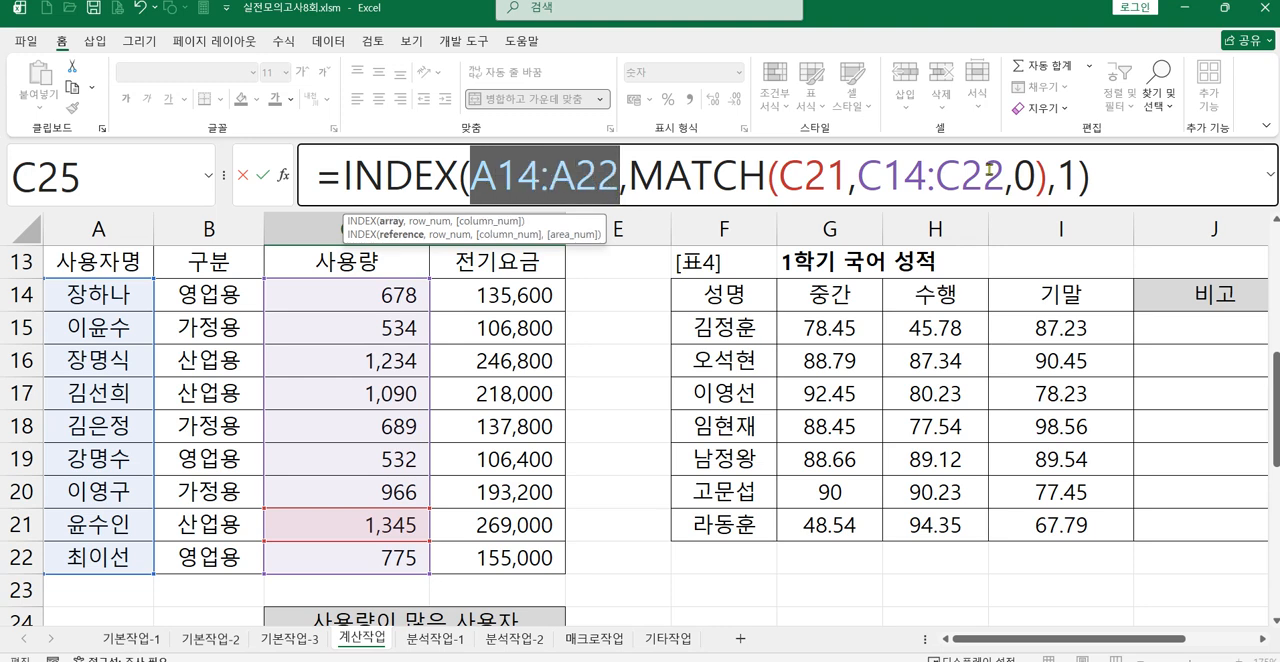
pyautogui.moveTo(1076, 182); pyautogui.dragTo(1036, 182)
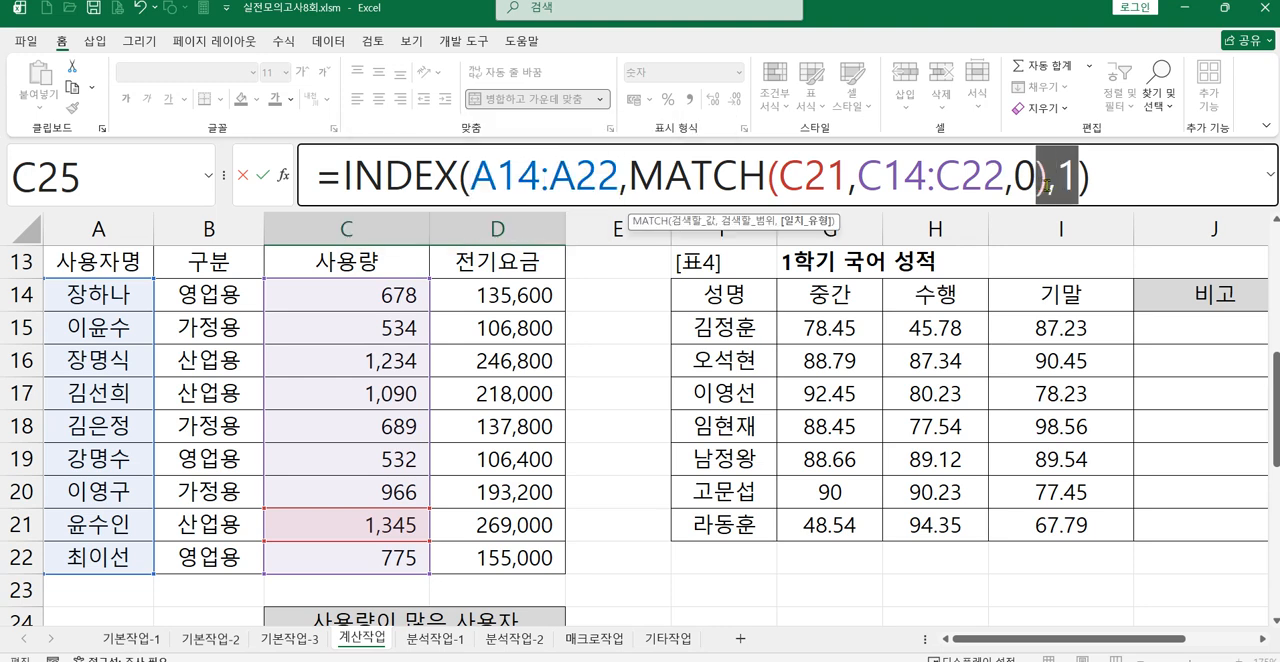
pyautogui.click(1105, 187)
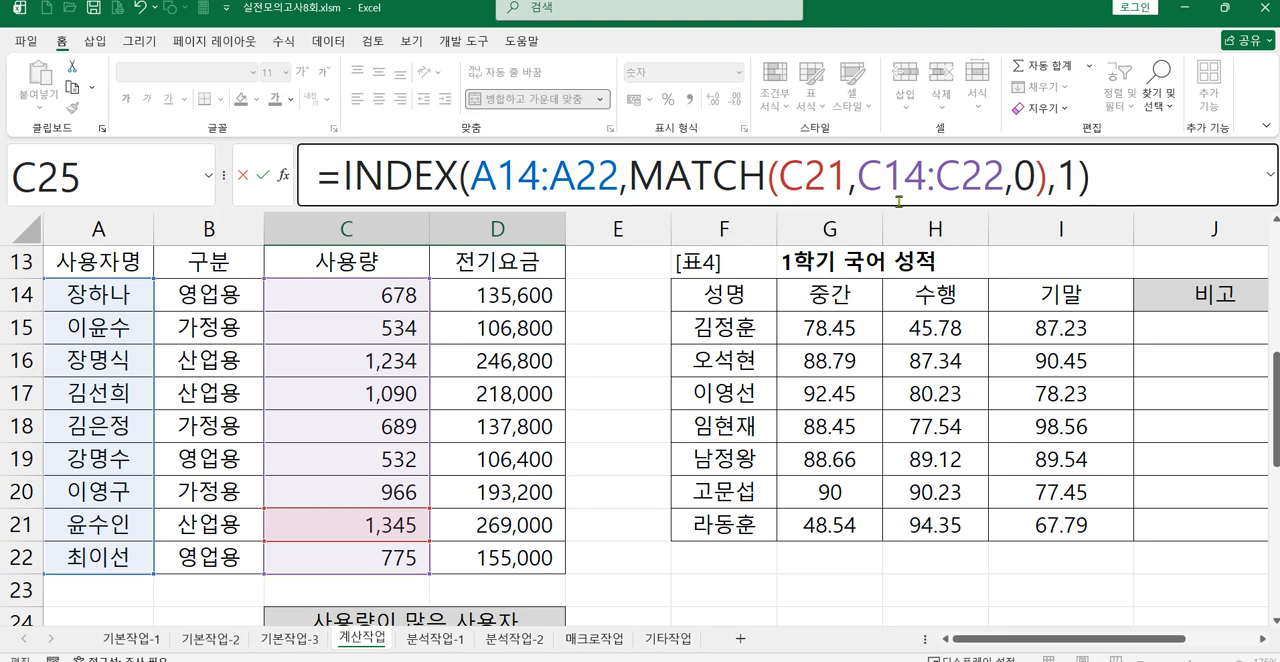
pyautogui.press('Return')
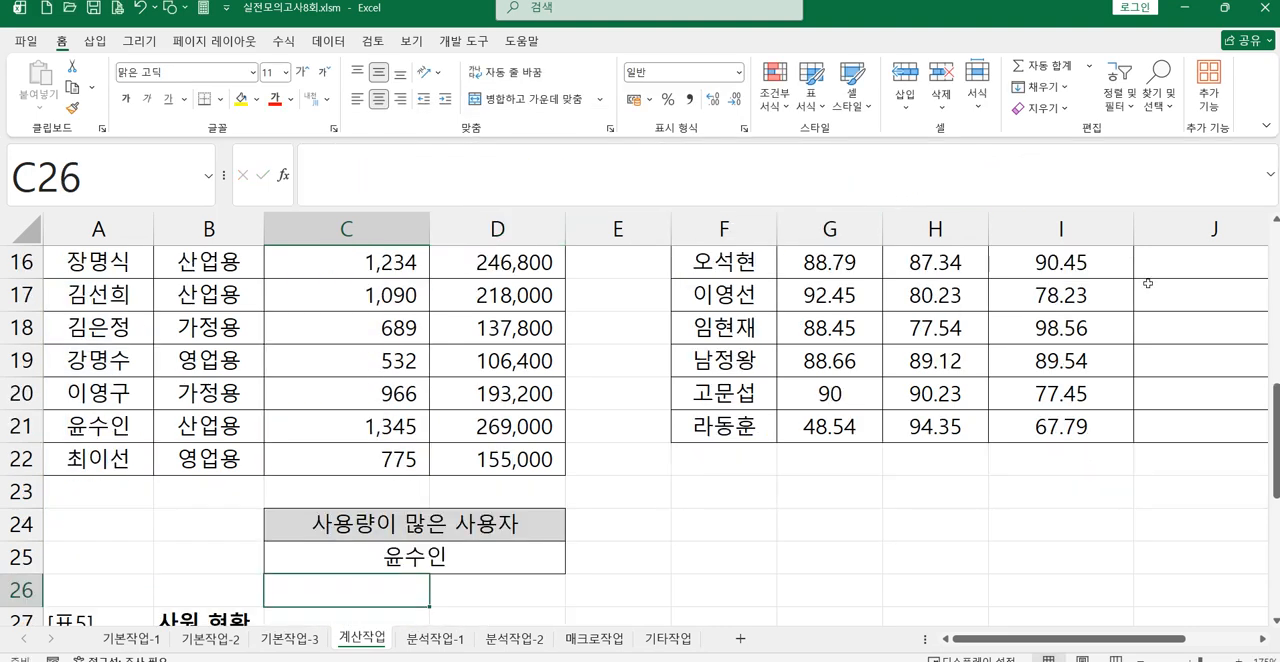
# Step: Replace the MATCH lookup value C21 in C25's formula with MAX(C14:C22)
pyautogui.click(376, 554)
pyautogui.moveTo(784, 175); pyautogui.dragTo(841, 180)
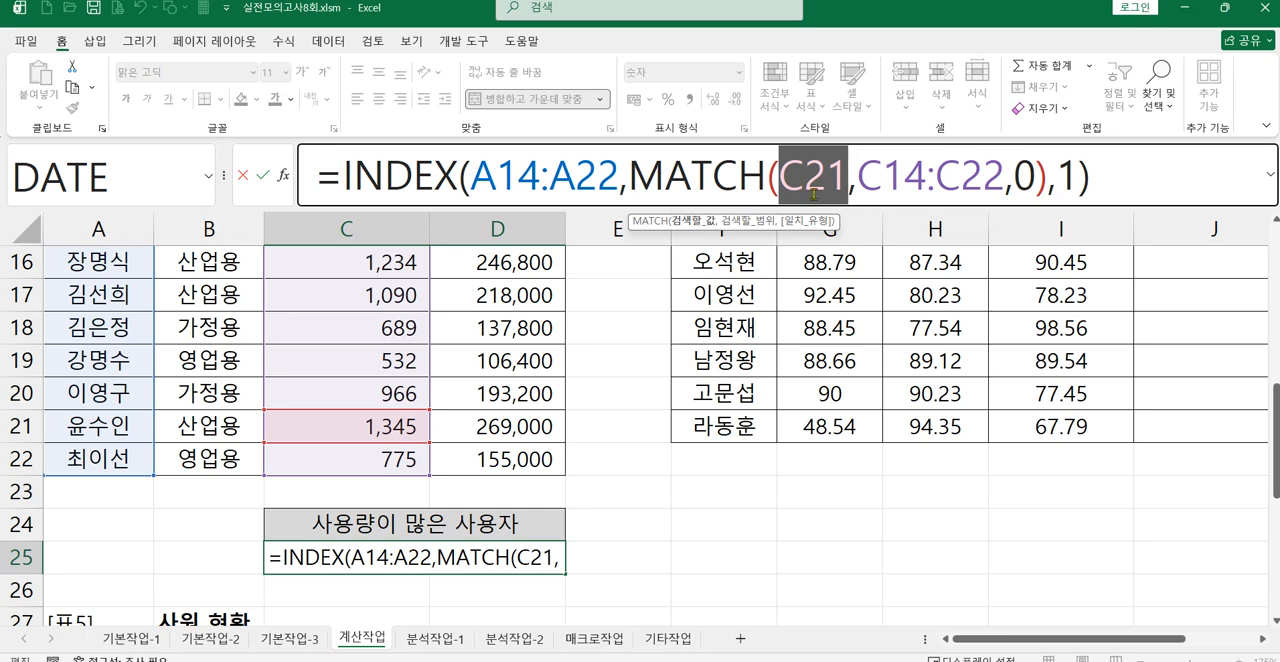
pyautogui.write('m')
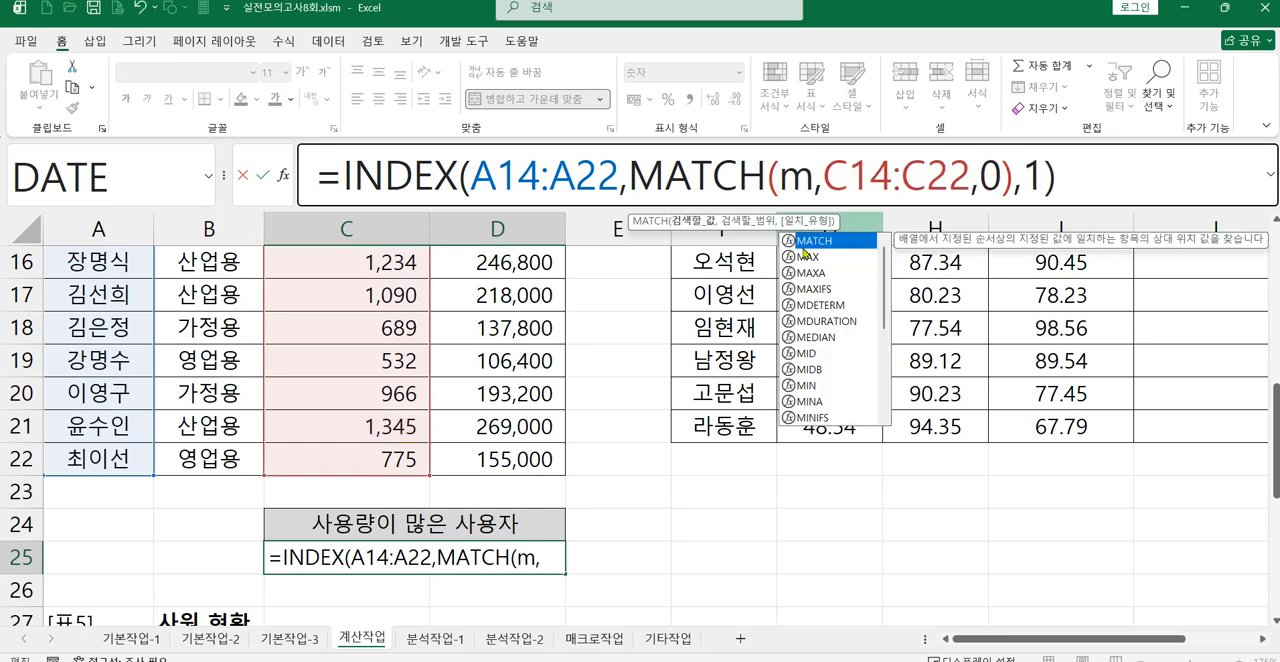
pyautogui.doubleClick(812, 257)
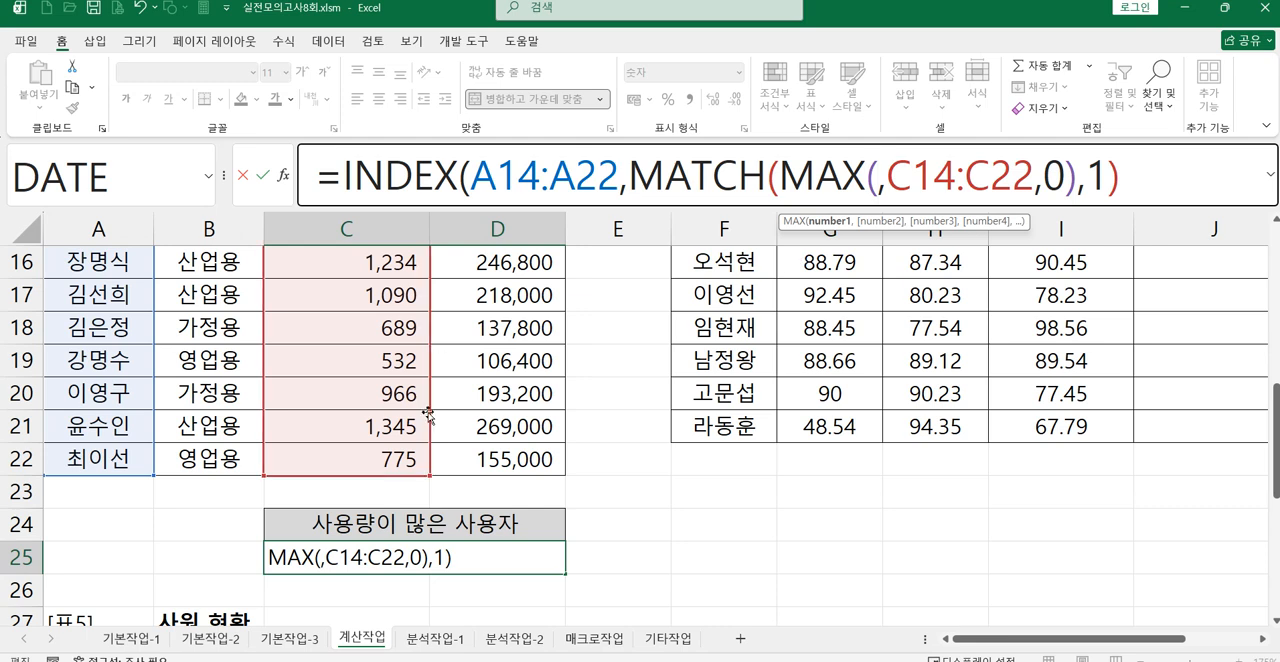
pyautogui.scroll(1, 404, 458)
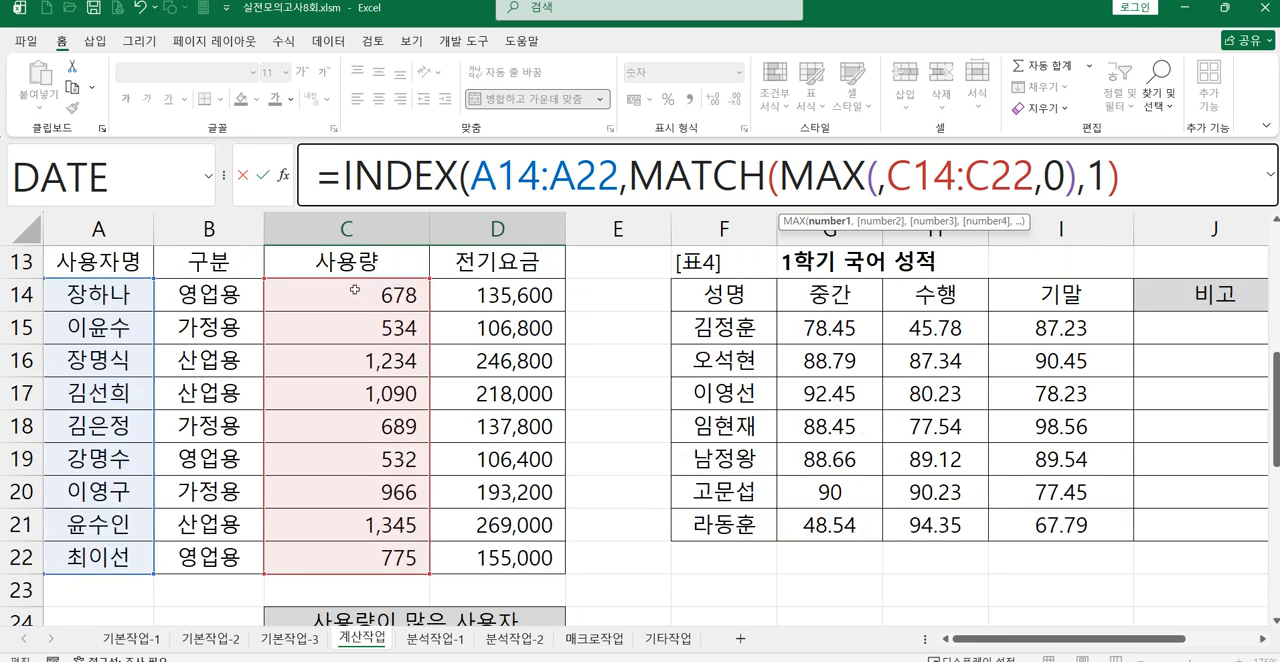
pyautogui.moveTo(354, 294); pyautogui.dragTo(407, 575)
pyautogui.write(')')
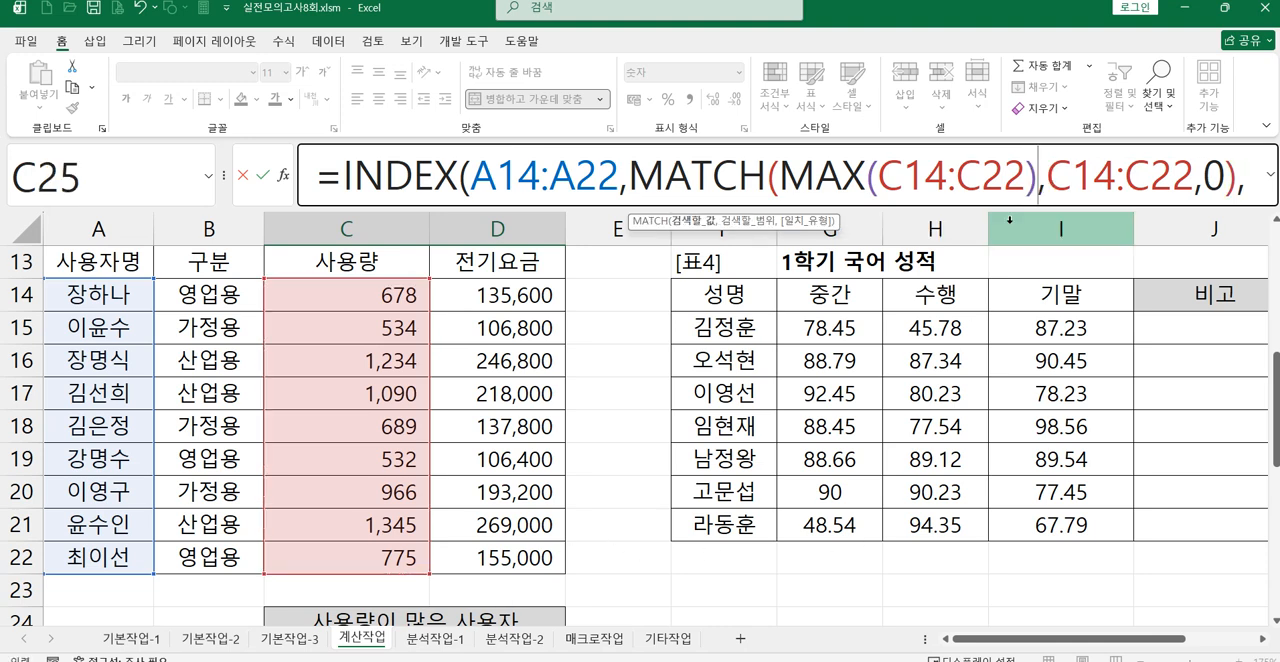
# Step: Evaluate the MAX, lookup range and MATCH parts of C25's formula, expand the formula bar, and enter the formula
pyautogui.moveTo(779, 176); pyautogui.dragTo(1038, 179)
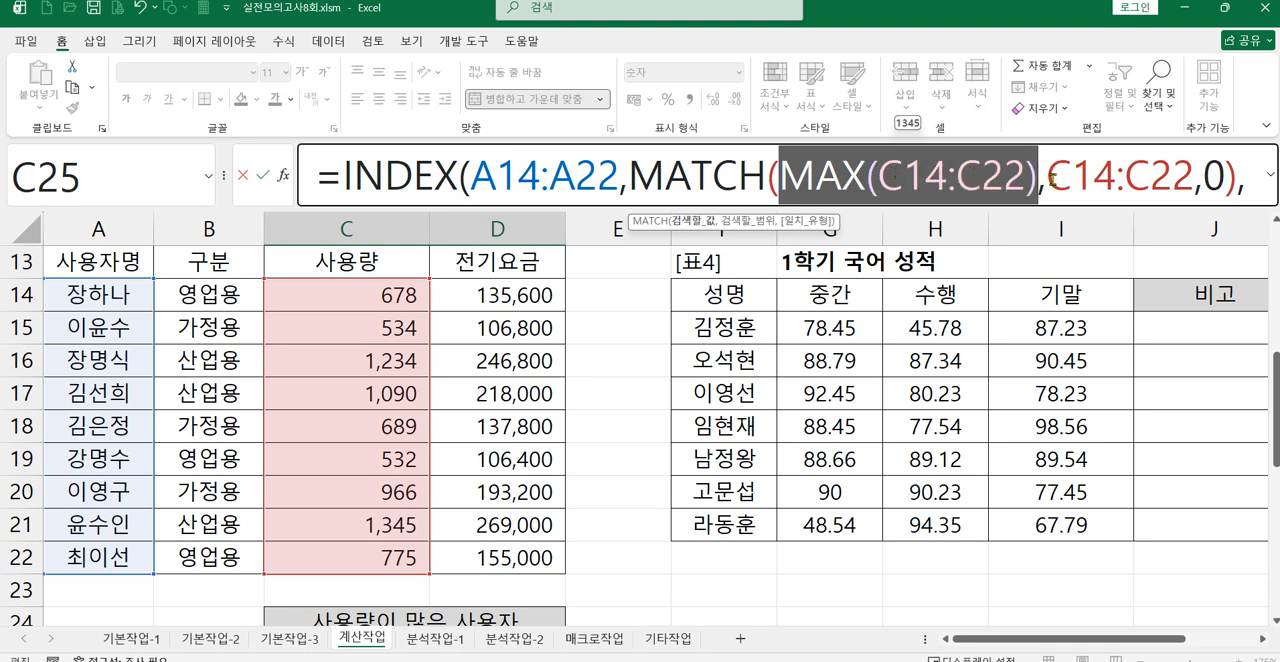
pyautogui.moveTo(1046, 176); pyautogui.dragTo(1195, 177)
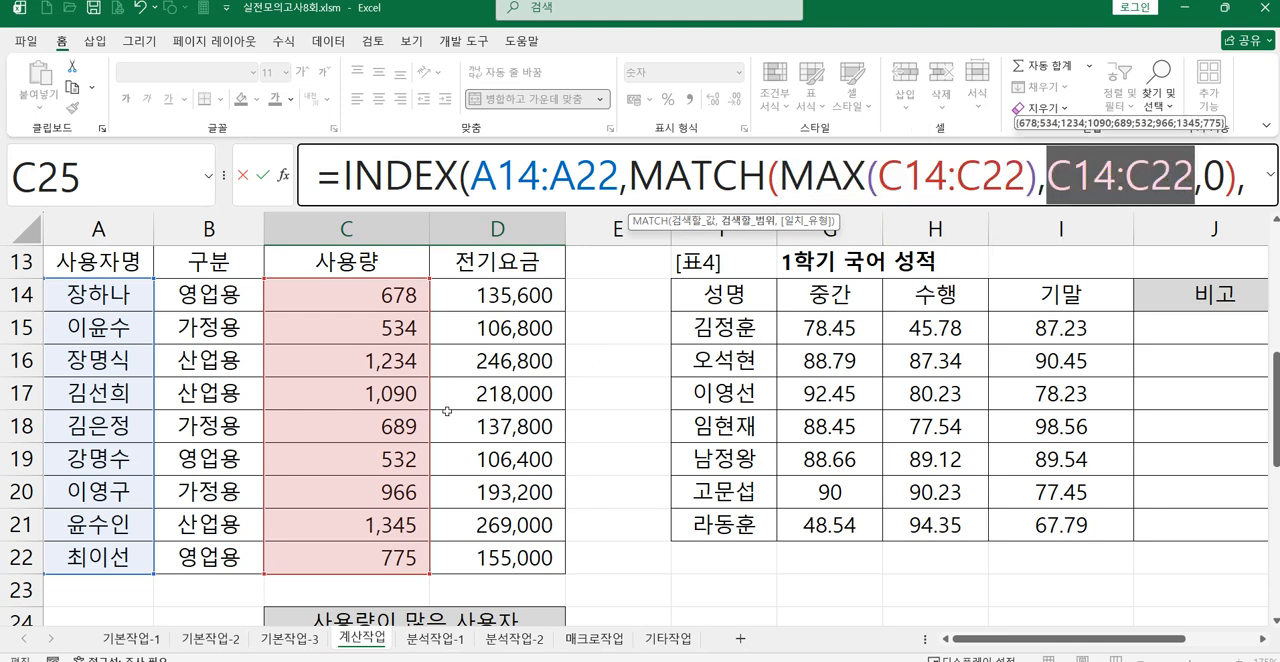
pyautogui.click(633, 170)
pyautogui.moveTo(633, 170); pyautogui.dragTo(1238, 188)
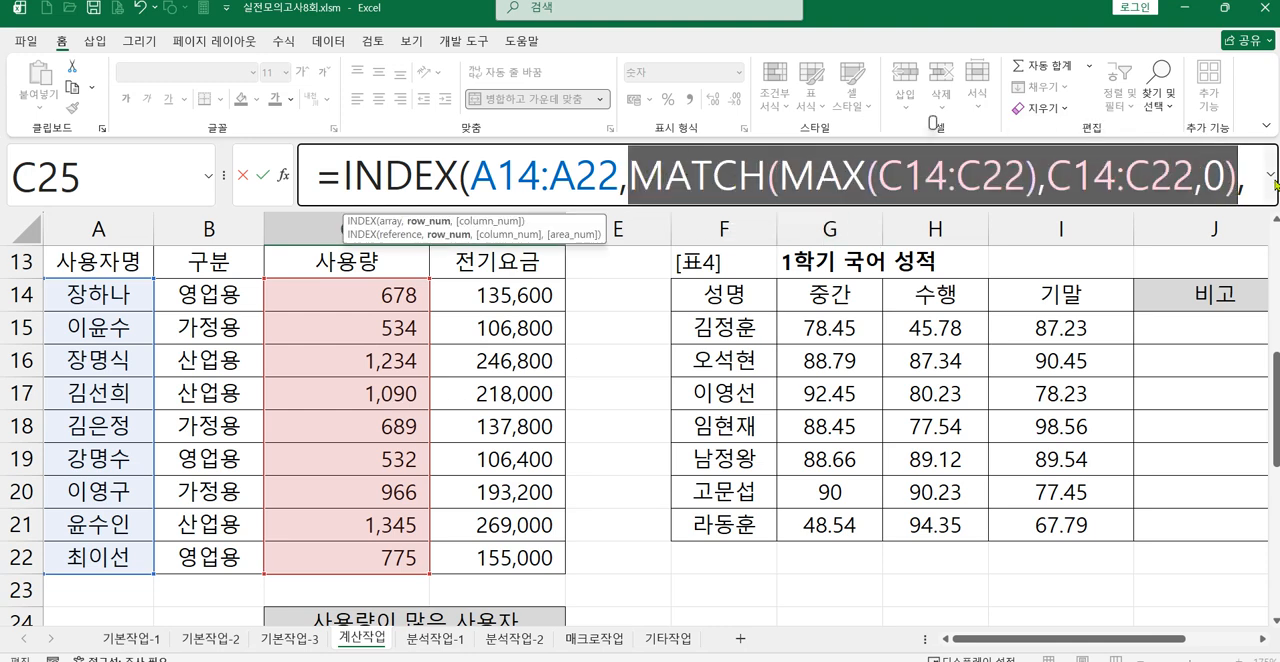
pyautogui.click(1271, 173)
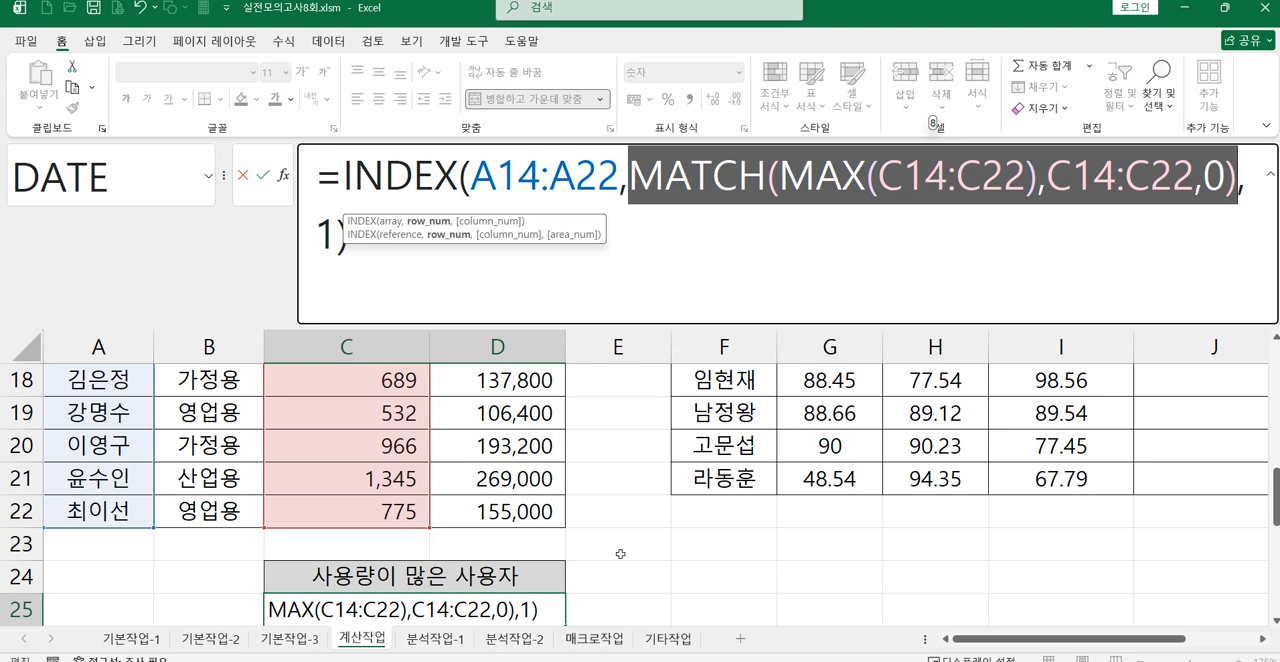
pyautogui.press('Return')
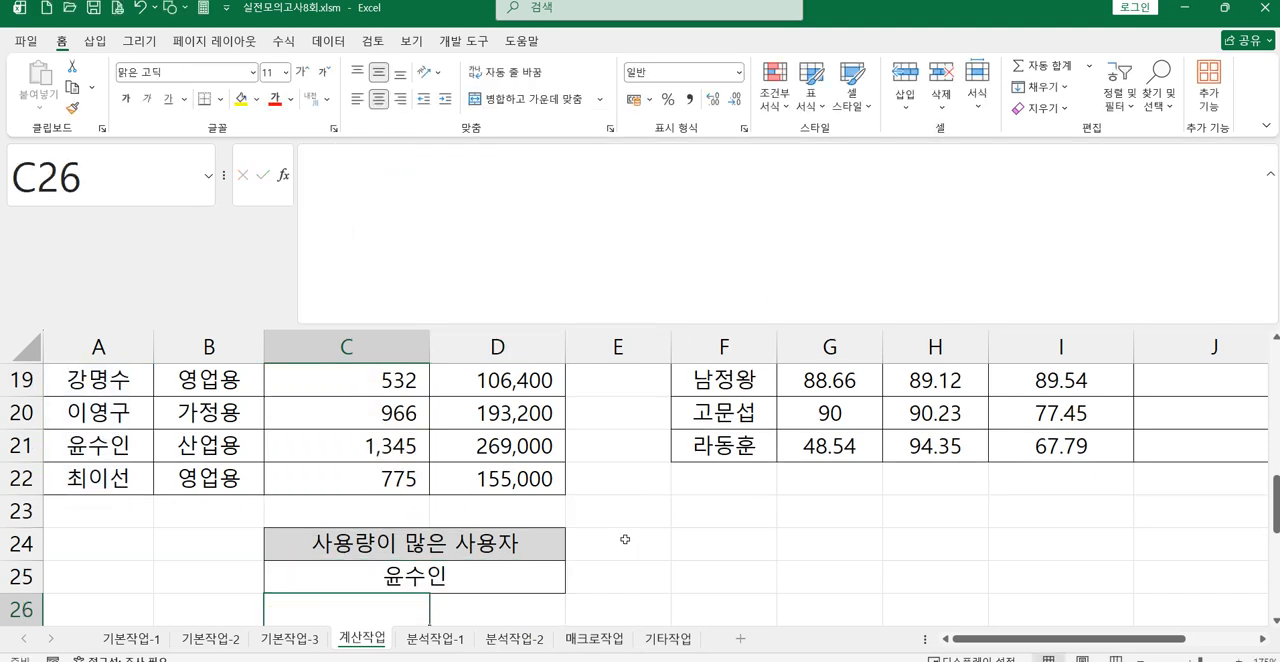
# Step: Reopen C25's formula to review its nested INDEX, MATCH and MAX functions
pyautogui.click(392, 570)
pyautogui.click(416, 176)
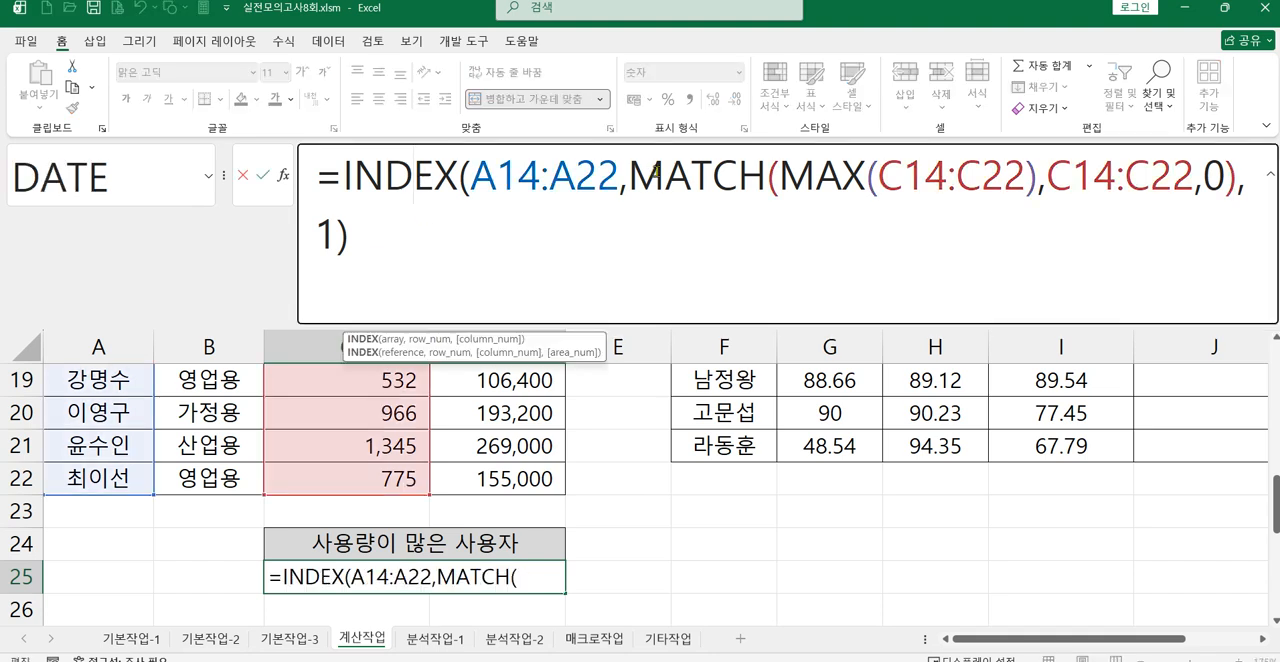
pyautogui.click(840, 176)
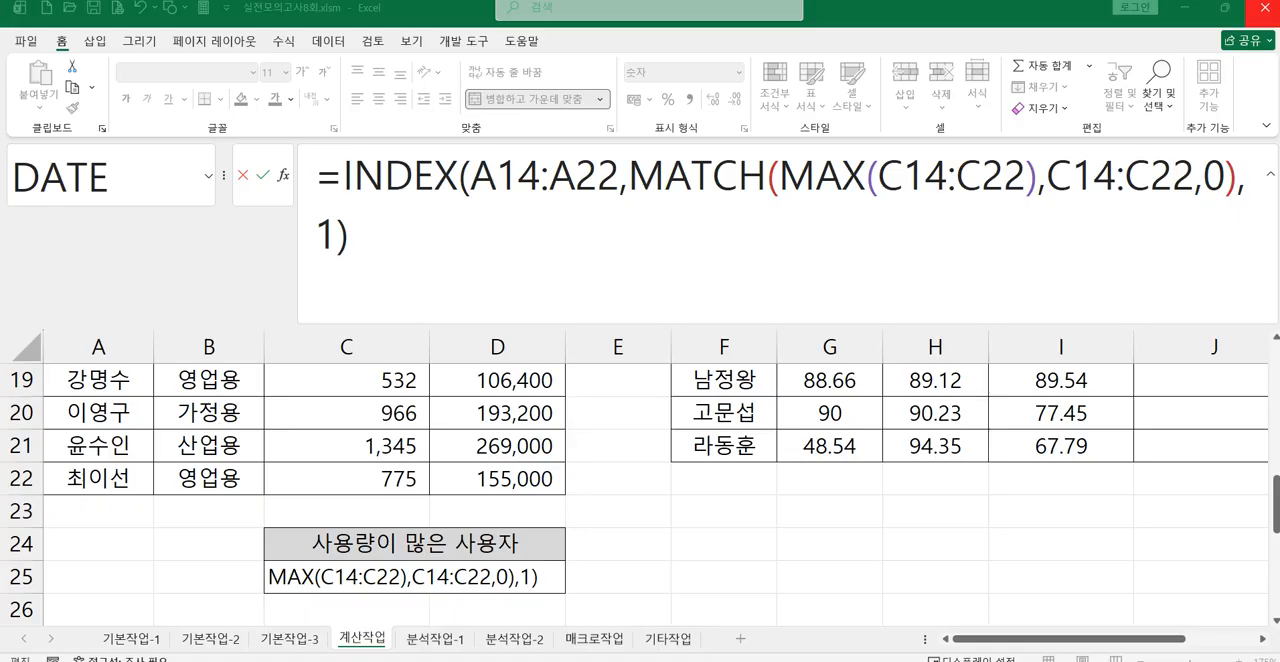
# Step: Switch to the photo of the exam sheet, read task 4 about table 4's standard deviations, and return to Excel
pyautogui.hotkey('alt', 'Tab')
pyautogui.moveTo(644, 462); pyautogui.dragTo(662, 406)
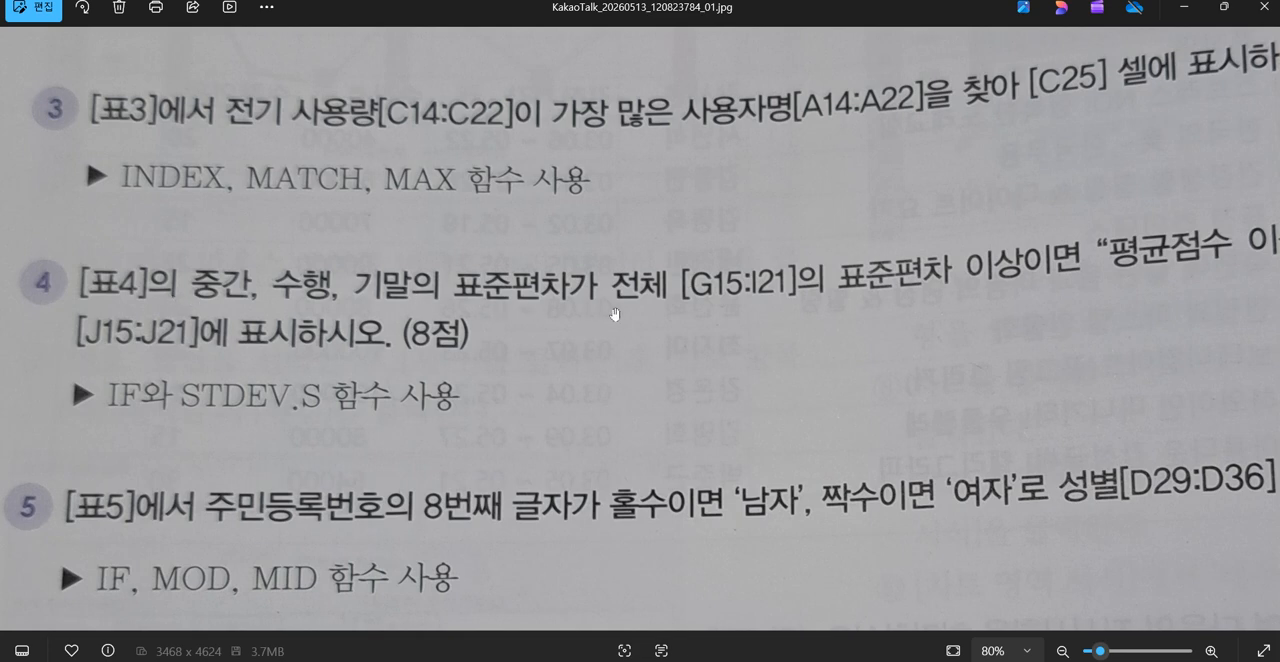
pyautogui.moveTo(928, 344); pyautogui.dragTo(1062, 361)
pyautogui.moveTo(1279, 366)
pyautogui.mouseDown()
pyautogui.moveTo(1180, 391)
pyautogui.moveTo(1279, 371)
pyautogui.mouseUp()
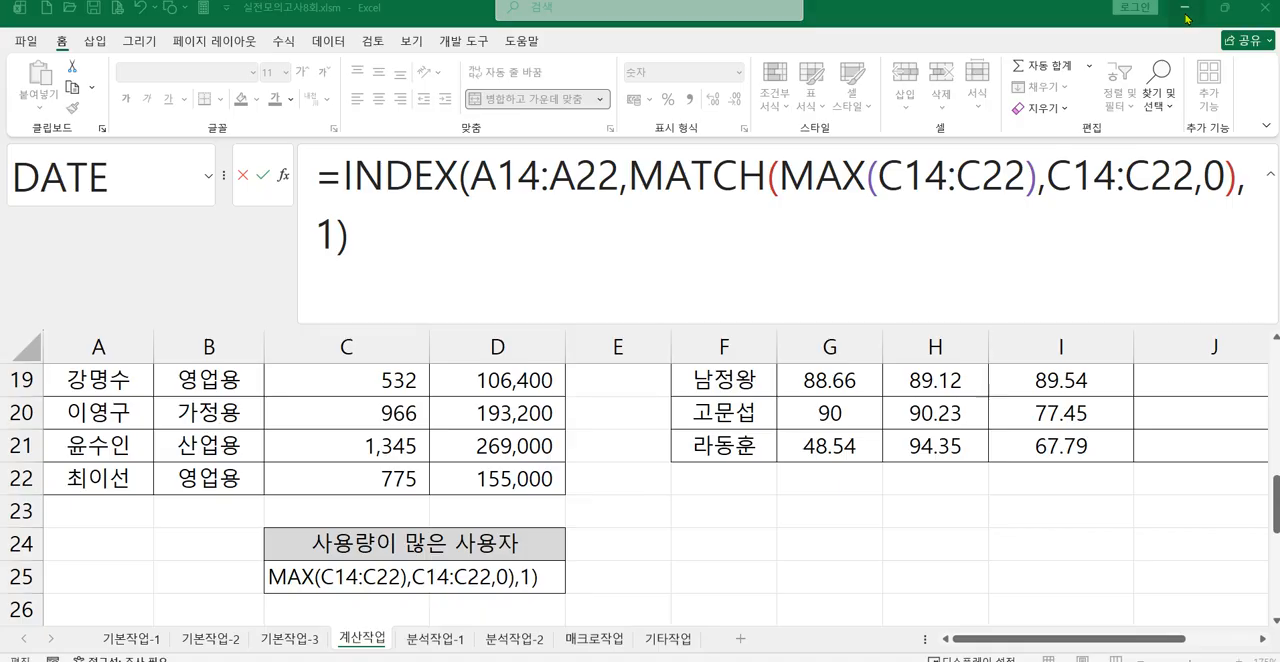
pyautogui.click(1186, 18)
# Step: Finish editing C25 by confirming its INDEX, MATCH and MAX formula
pyautogui.click(397, 238)
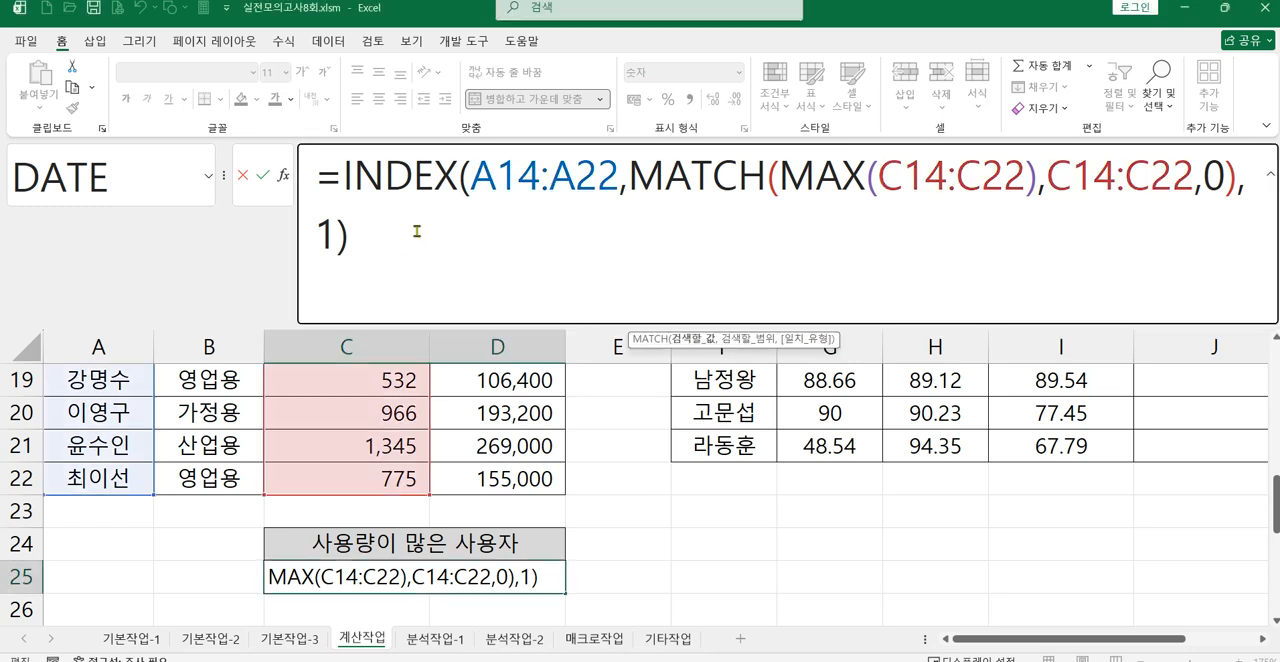
pyautogui.click(366, 234)
pyautogui.press('Return')
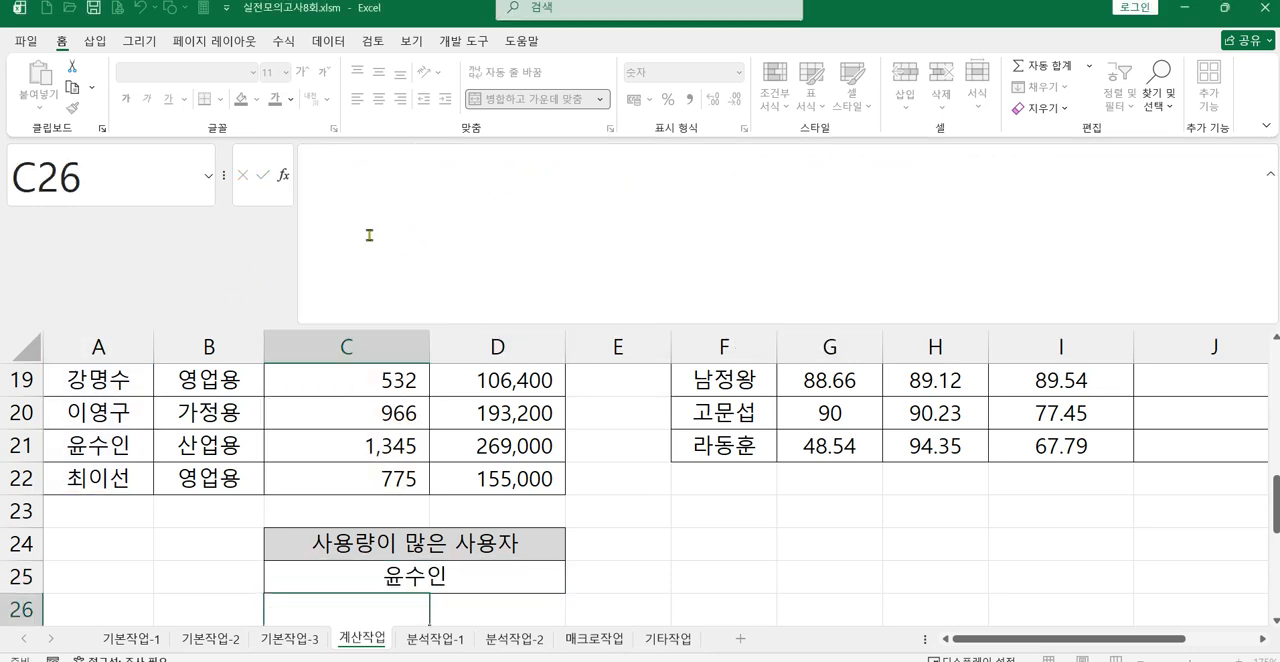
# Step: Enter =STDEV.S(G15:I15) in J15, the first cell of table 4's remarks column
pyautogui.moveTo(1081, 641); pyautogui.dragTo(1145, 641)
pyautogui.scroll(2, 1118, 606)
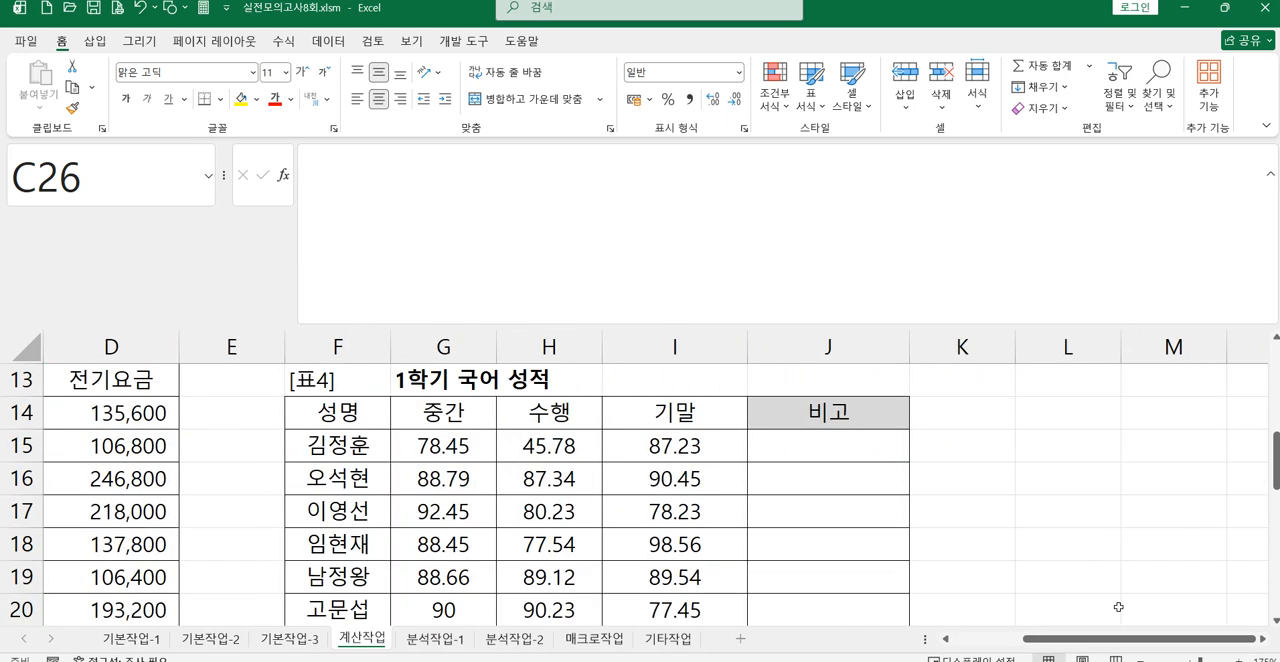
pyautogui.click(824, 447)
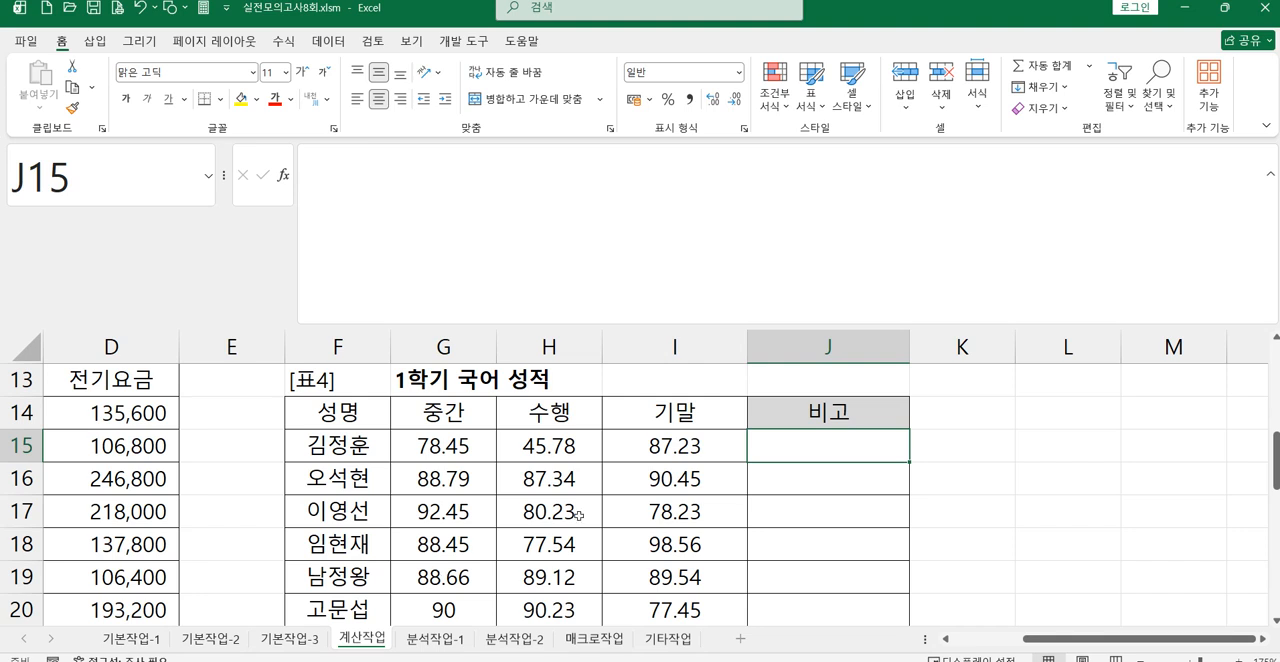
pyautogui.write('=')
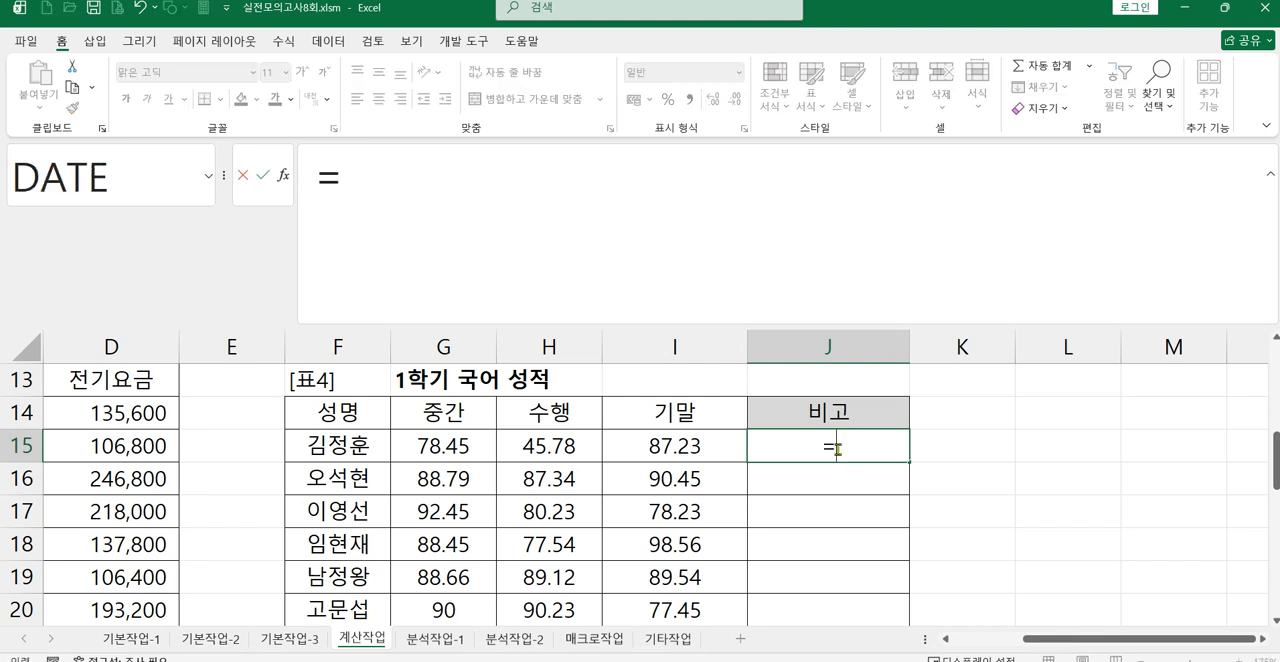
pyautogui.write('S')
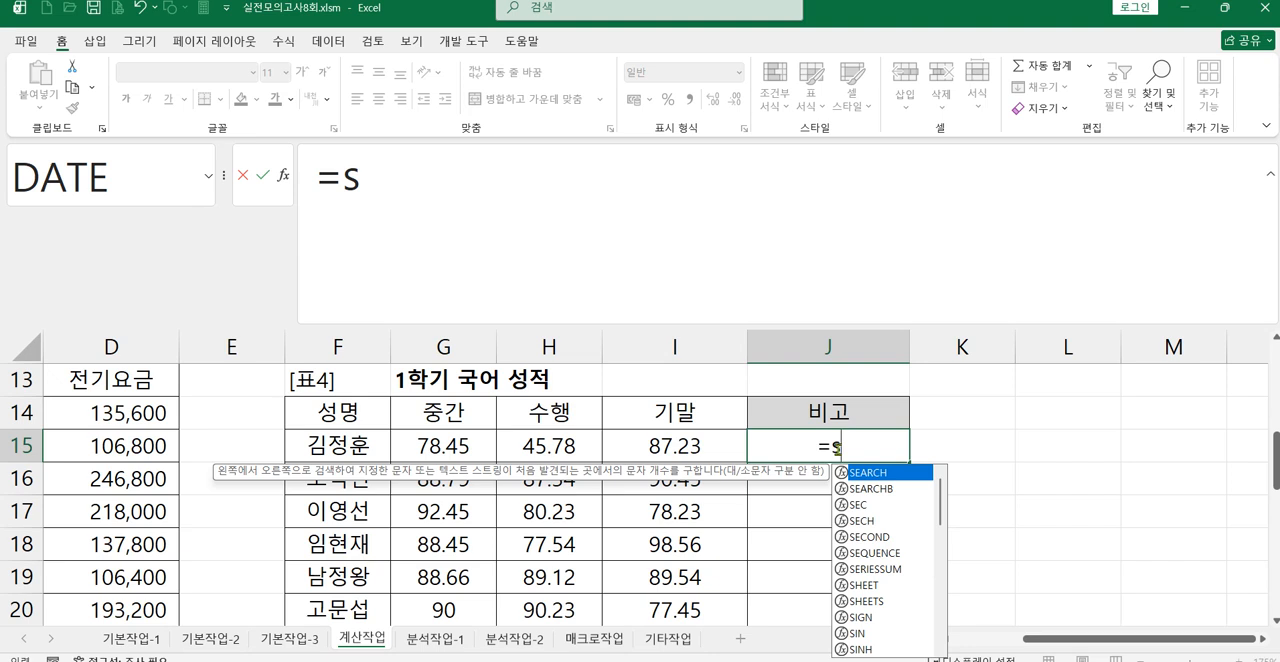
pyautogui.write('t')
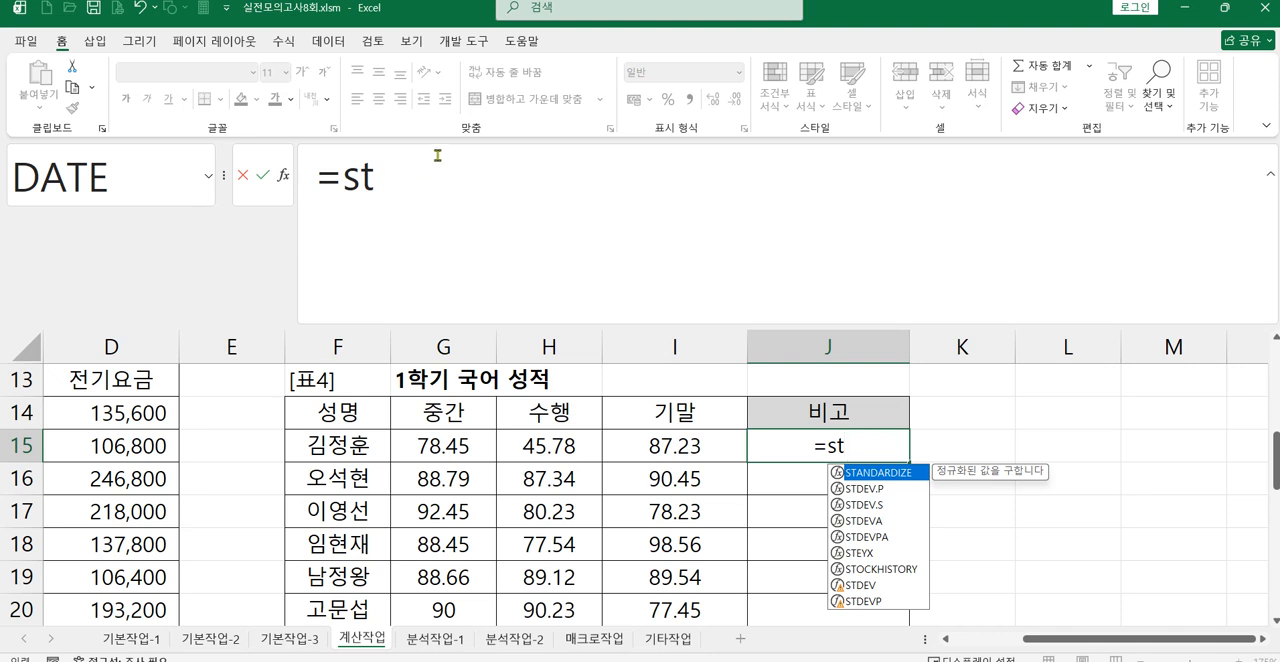
pyautogui.doubleClick(875, 505)
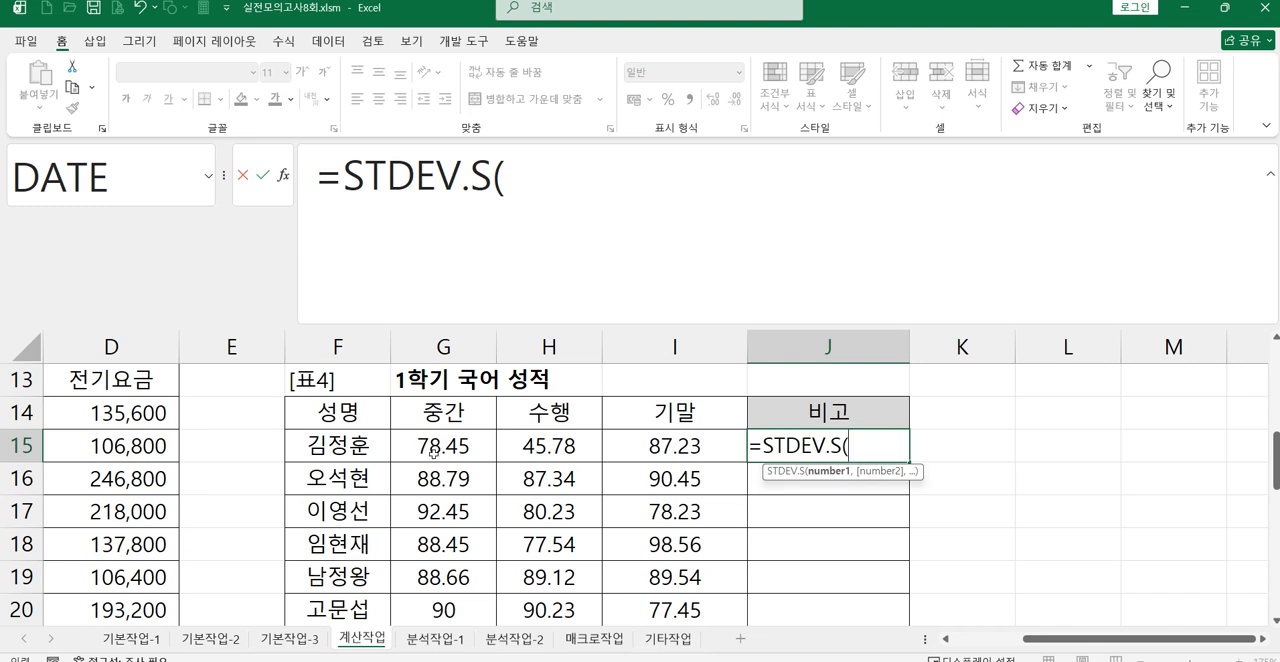
pyautogui.moveTo(432, 452); pyautogui.dragTo(640, 448)
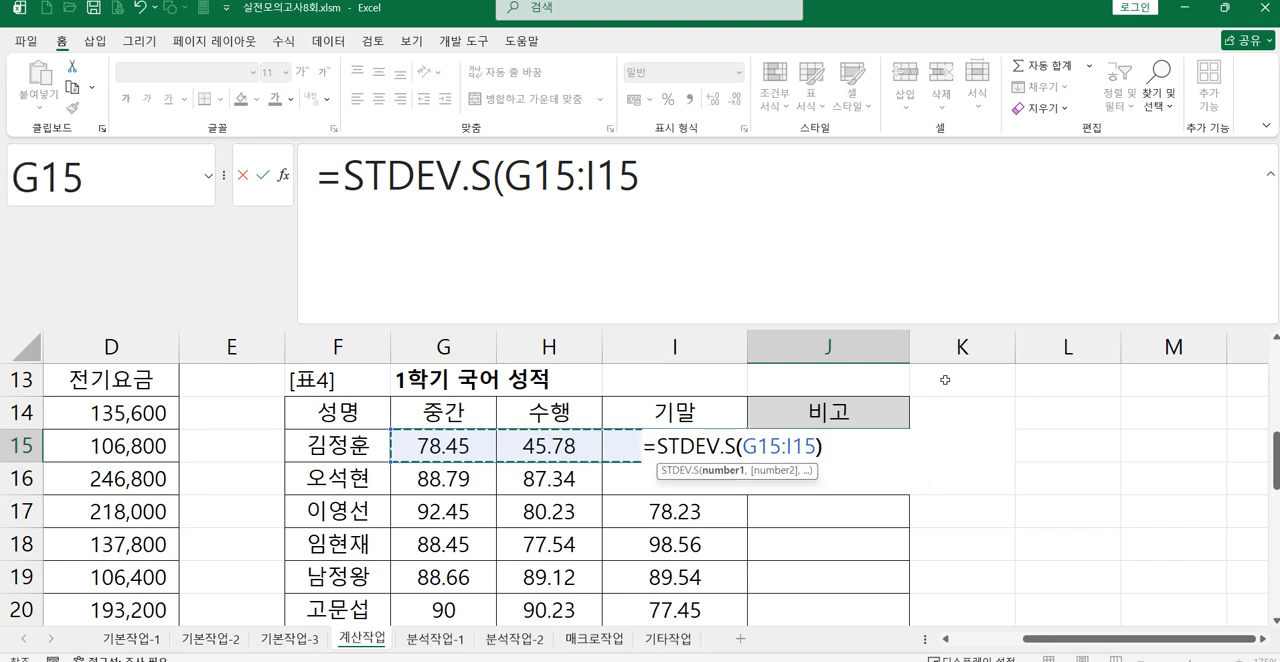
pyautogui.write(')')
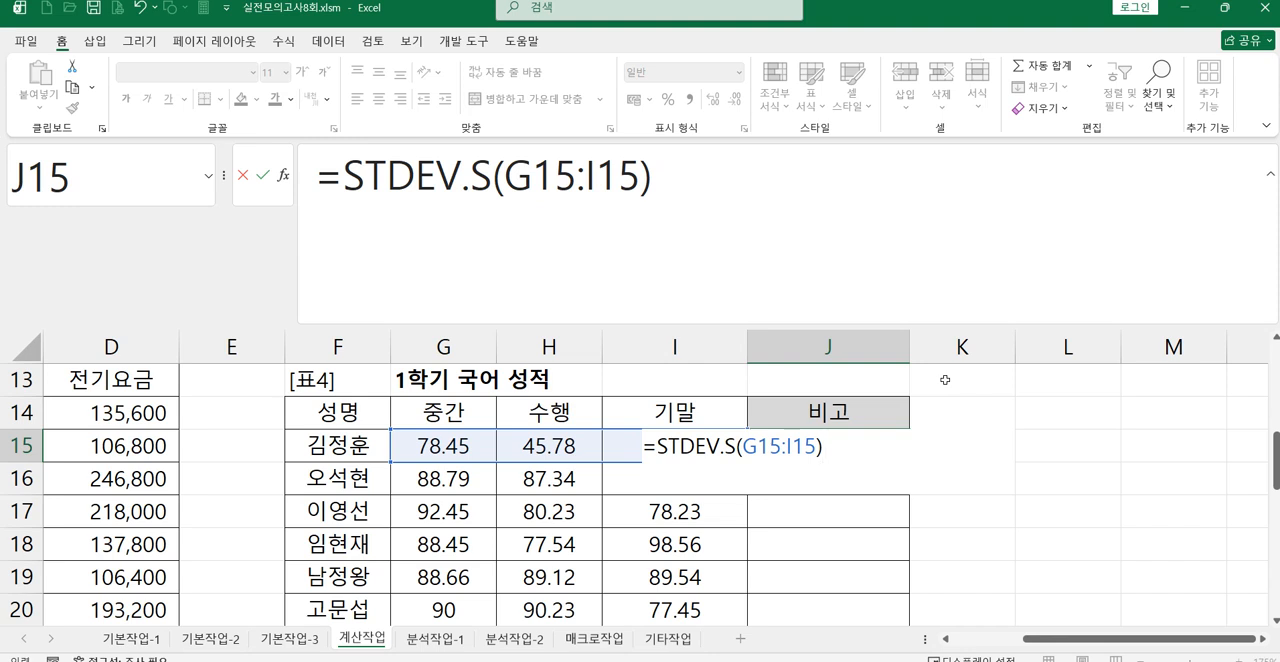
pyautogui.press('Return')
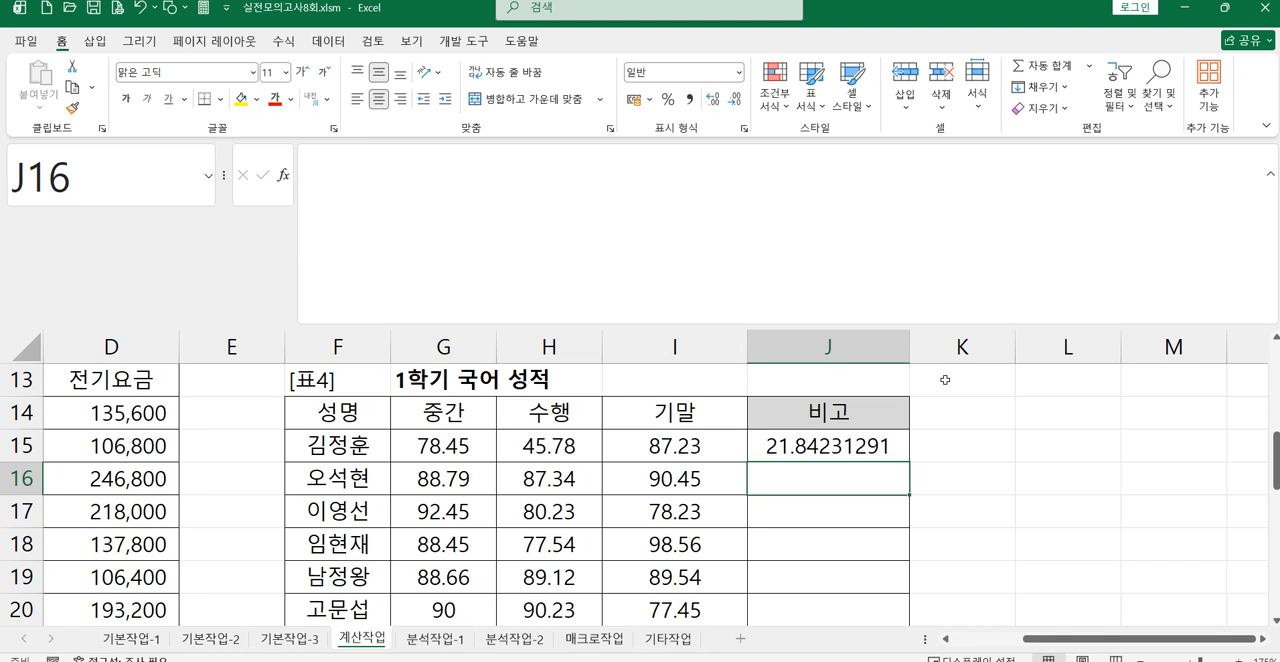
# Step: Extend J15's formula to compare its standard deviation with that of all scores by adding >=STDEV.S(G15:I21
pyautogui.click(798, 446)
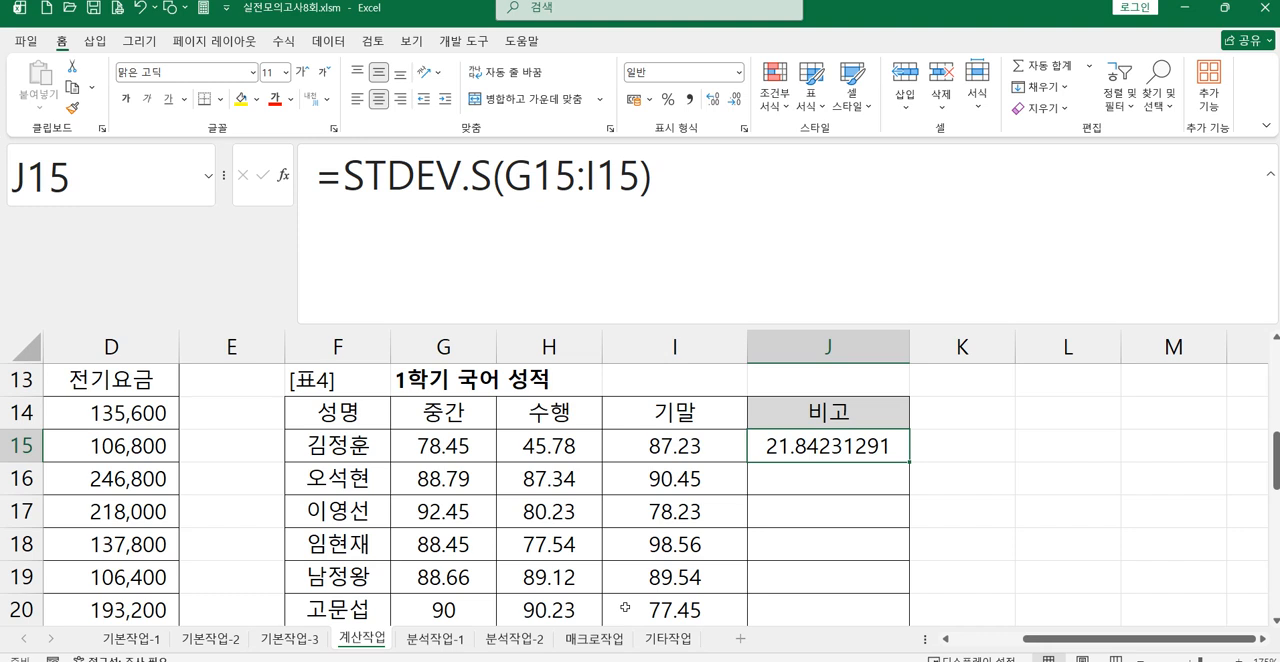
pyautogui.click(731, 203)
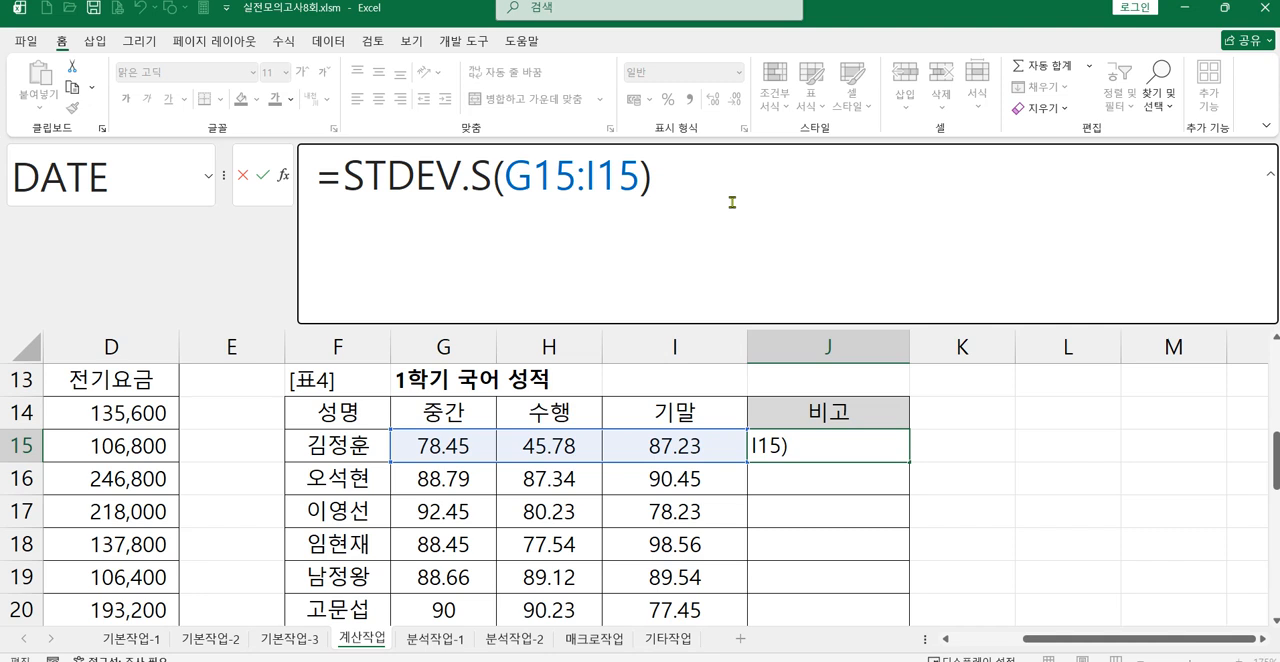
pyautogui.write('>=st')
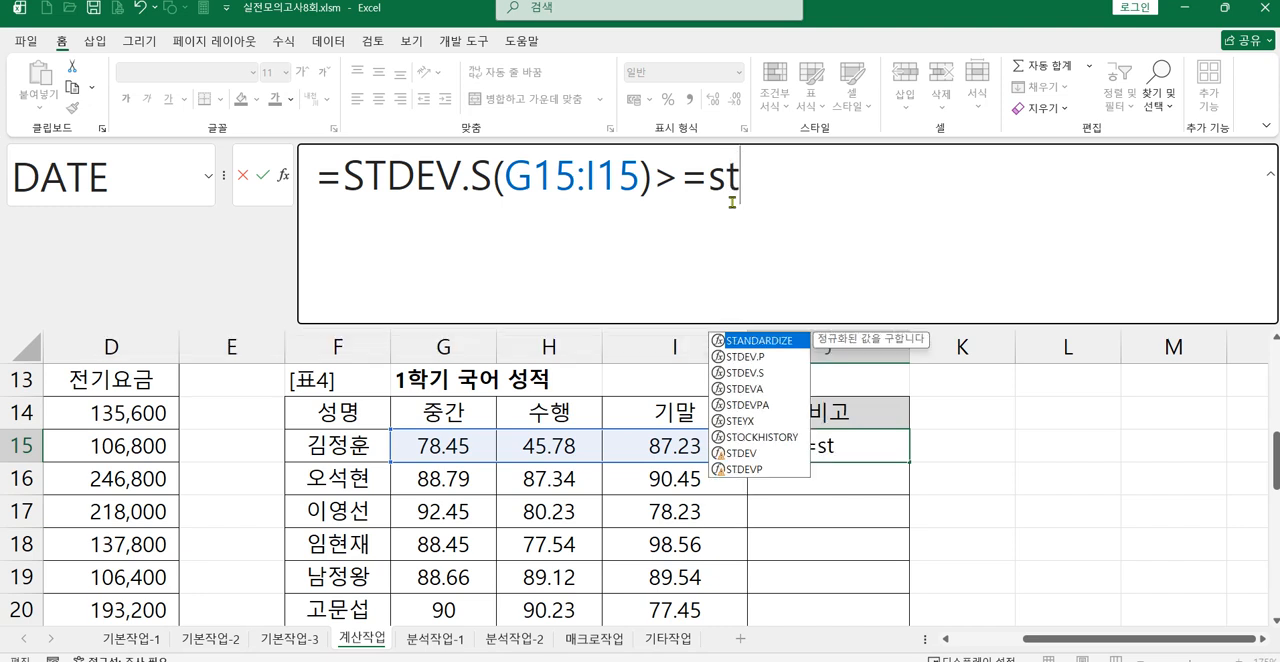
pyautogui.doubleClick(758, 373)
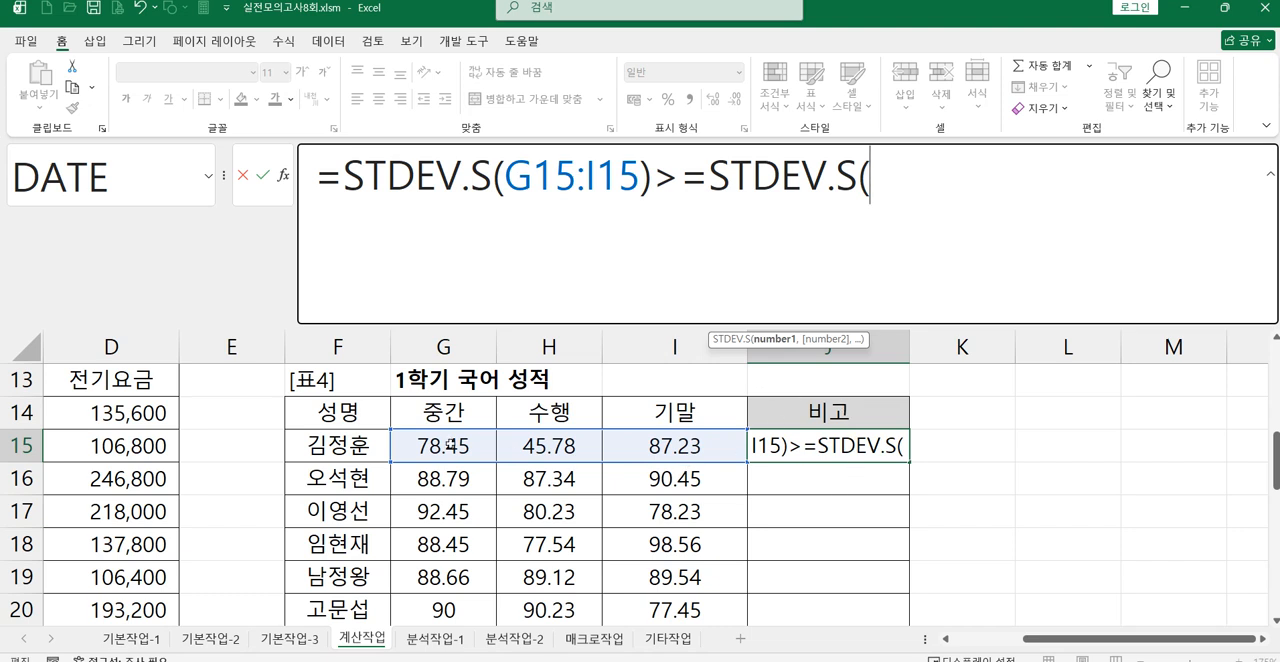
pyautogui.click(452, 446)
pyautogui.moveTo(452, 446); pyautogui.dragTo(690, 590)
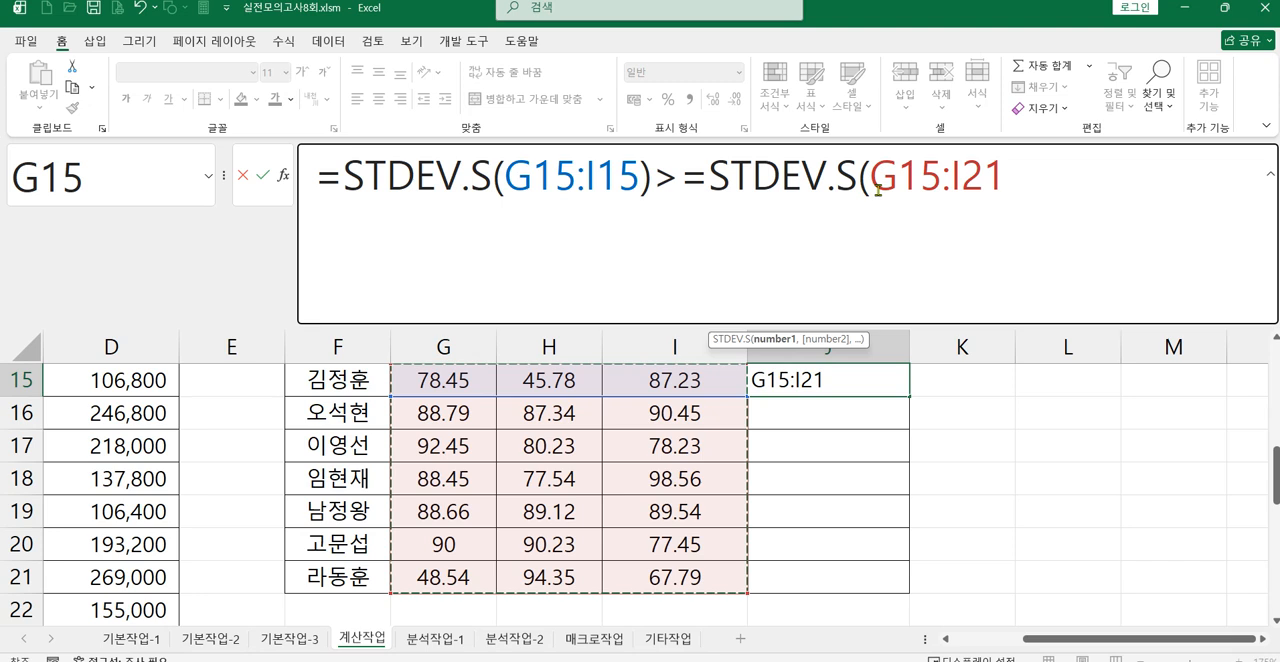
# Step: Make the second range in J15's formula absolute as $G$15:$I$21, then close the function and commit the formula
pyautogui.moveTo(872, 190); pyautogui.dragTo(1000, 190)
pyautogui.press('F4')
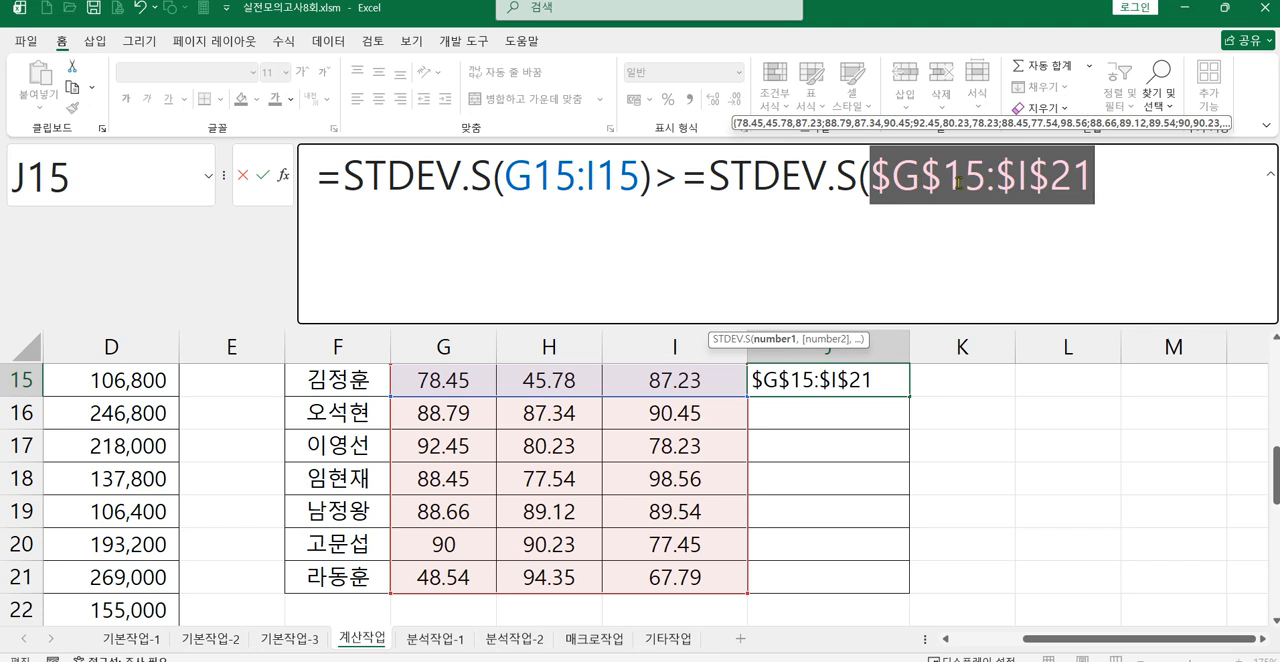
pyautogui.click(1147, 181)
pyautogui.write(')')
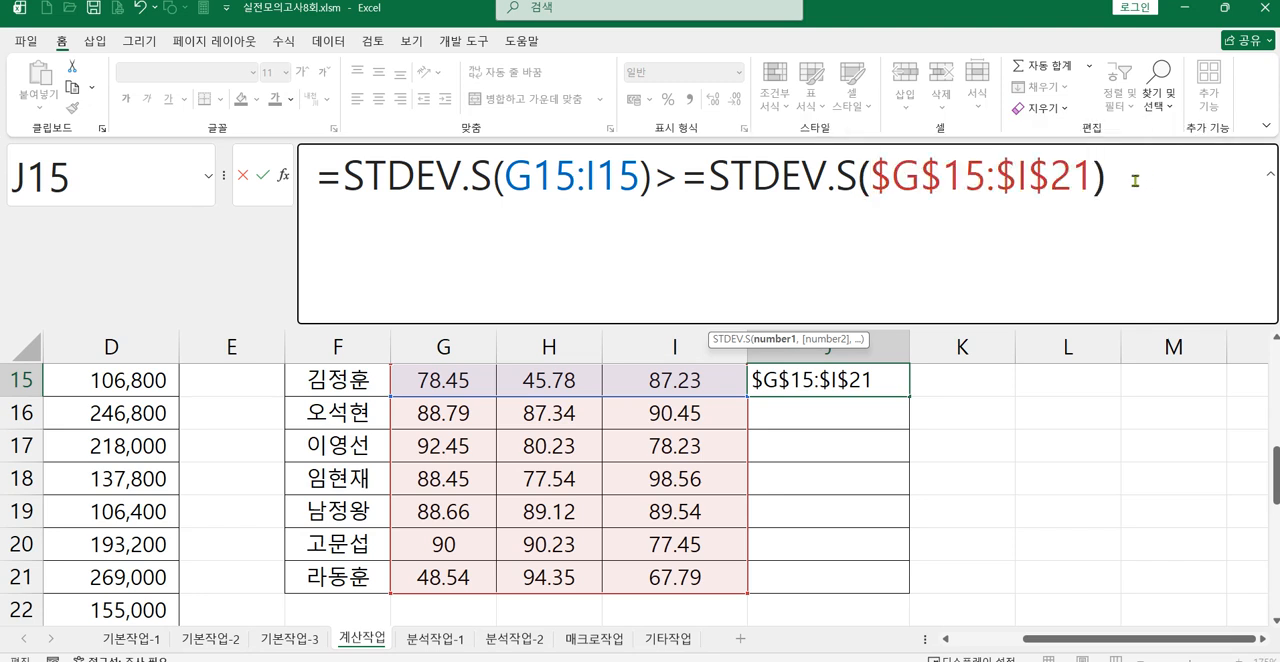
pyautogui.press('Return')
# Step: Fill J15's standard deviation comparison down through J21
pyautogui.scroll(1, 903, 434)
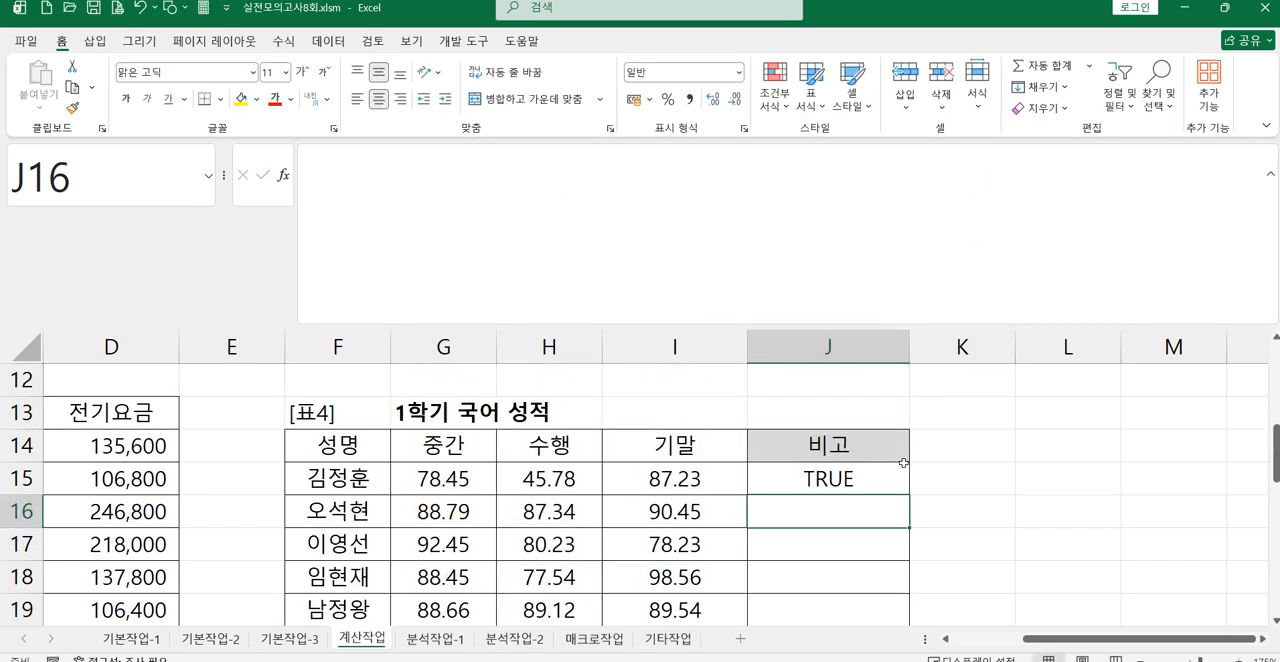
pyautogui.click(885, 477)
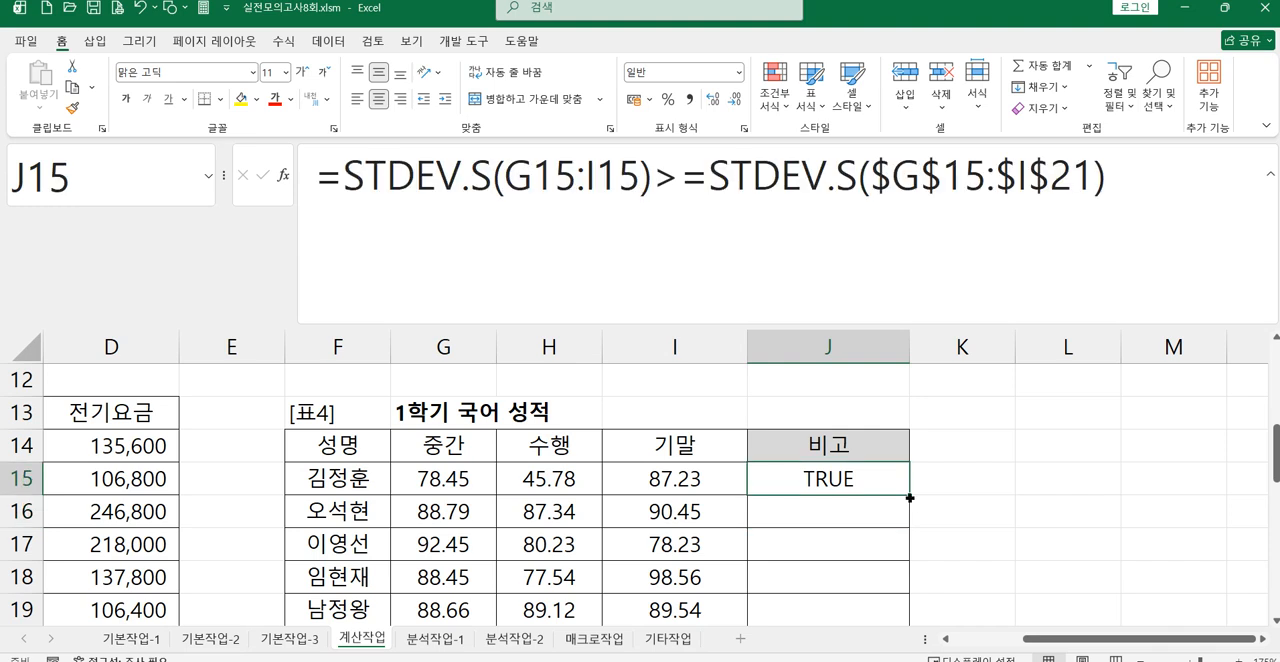
pyautogui.moveTo(910, 497); pyautogui.dragTo(891, 586)
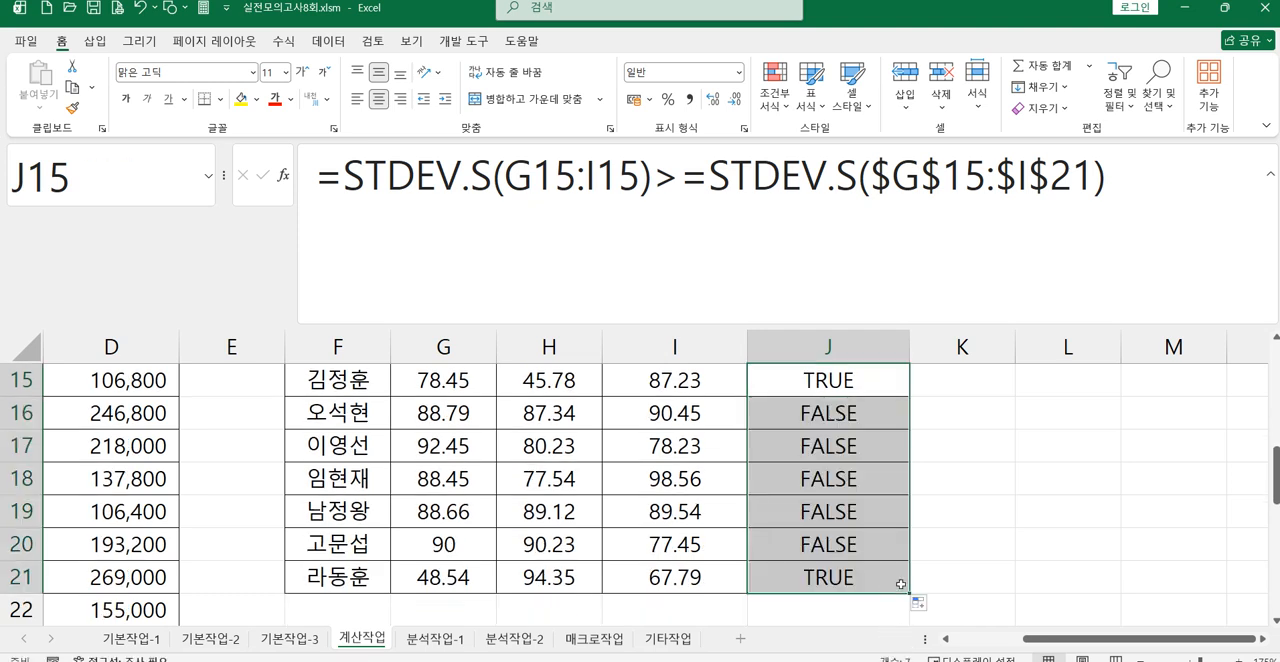
pyautogui.scroll(1, 901, 584)
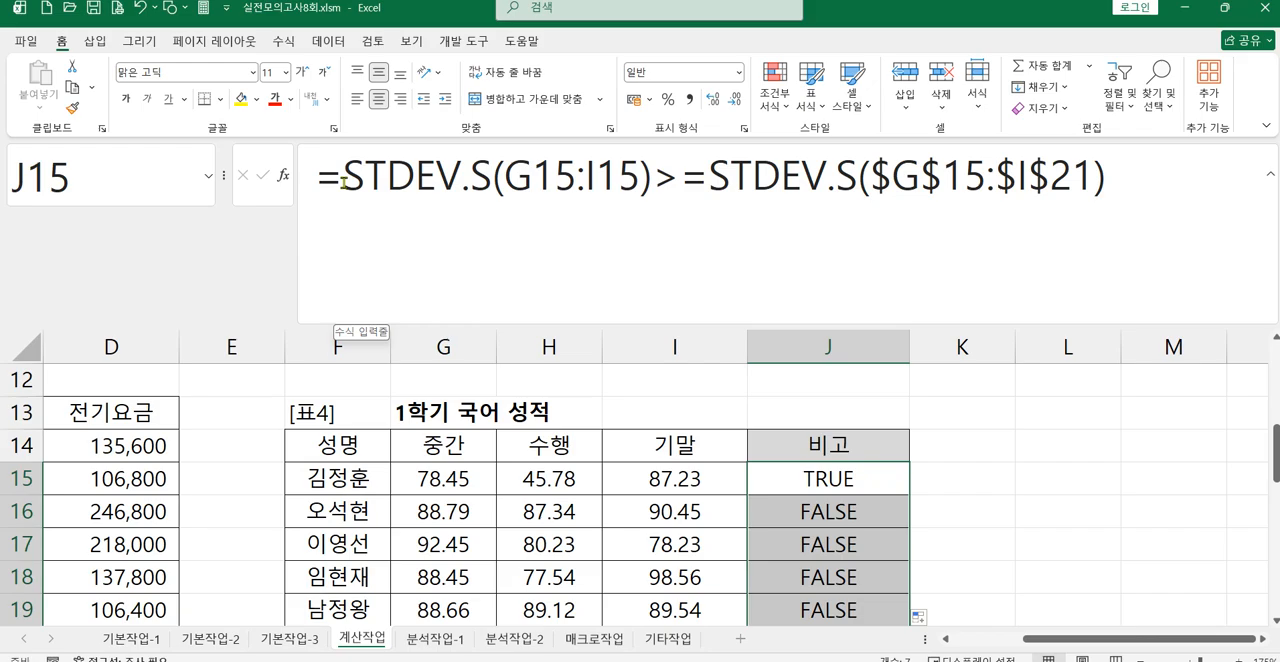
# Step: Switch to the exam sheet photo, read task 4's condition and the text required for each case, and return to Excel
pyautogui.moveTo(1012, 660)
pyautogui.click(1011, 612)
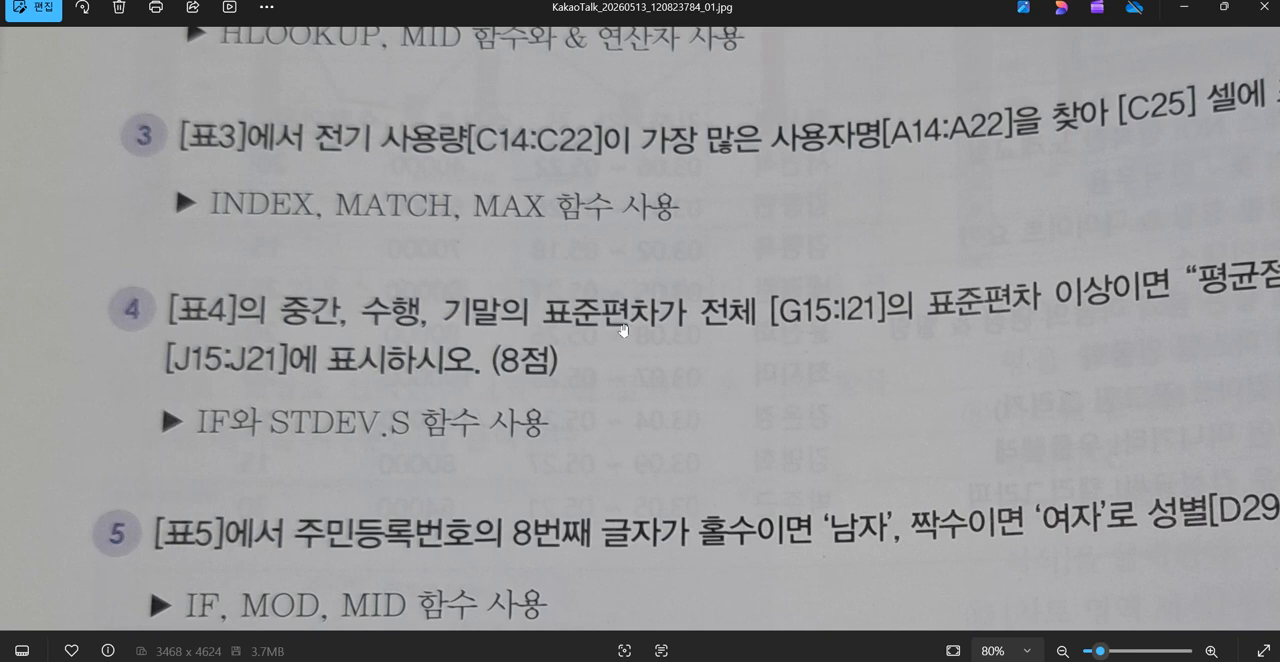
pyautogui.moveTo(748, 352); pyautogui.dragTo(523, 348)
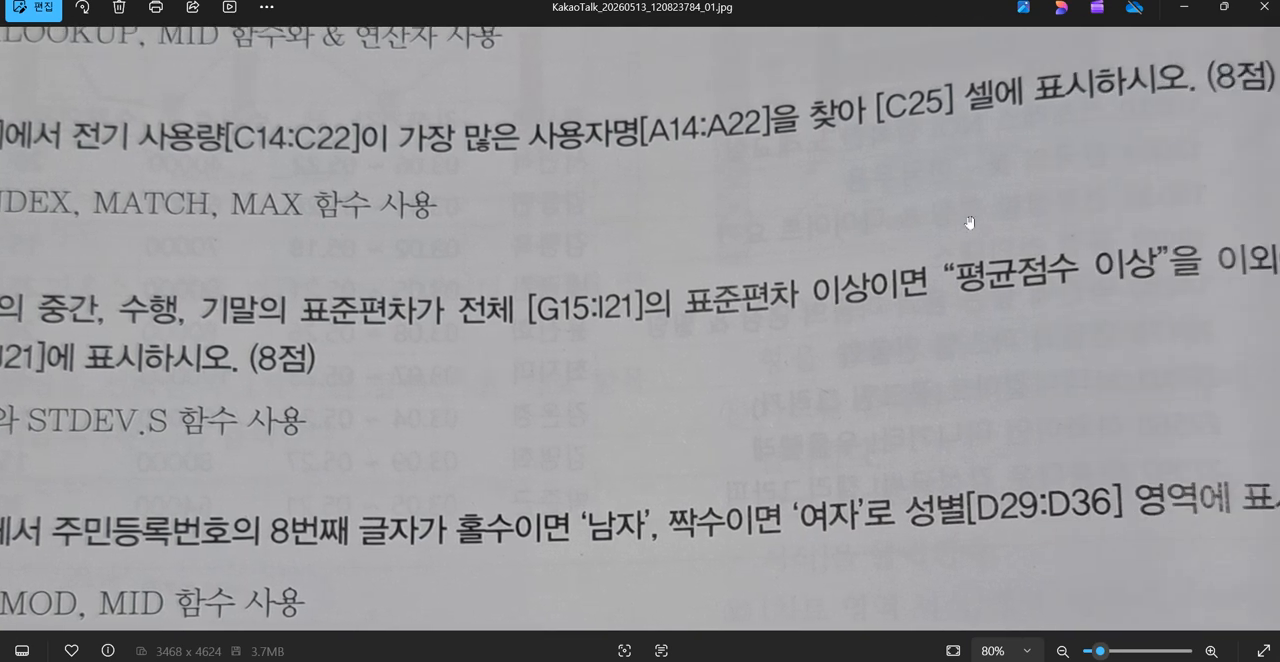
pyautogui.moveTo(1086, 314); pyautogui.dragTo(768, 323)
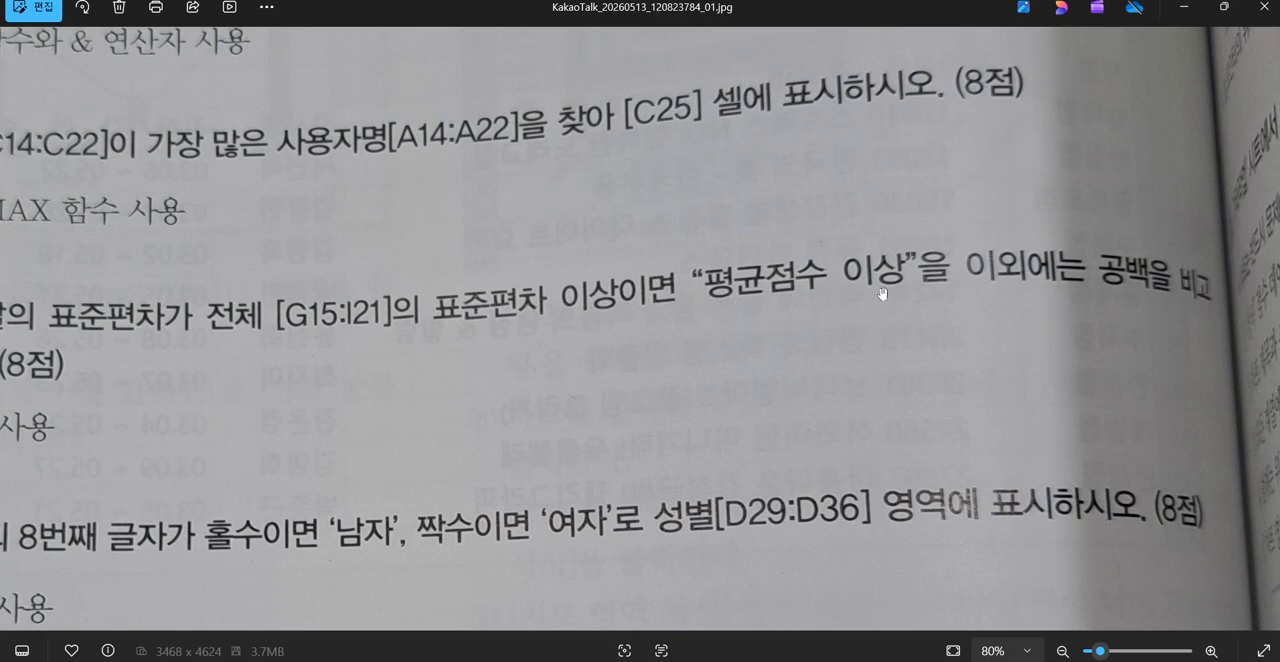
pyautogui.moveTo(626, 340); pyautogui.dragTo(1115, 331)
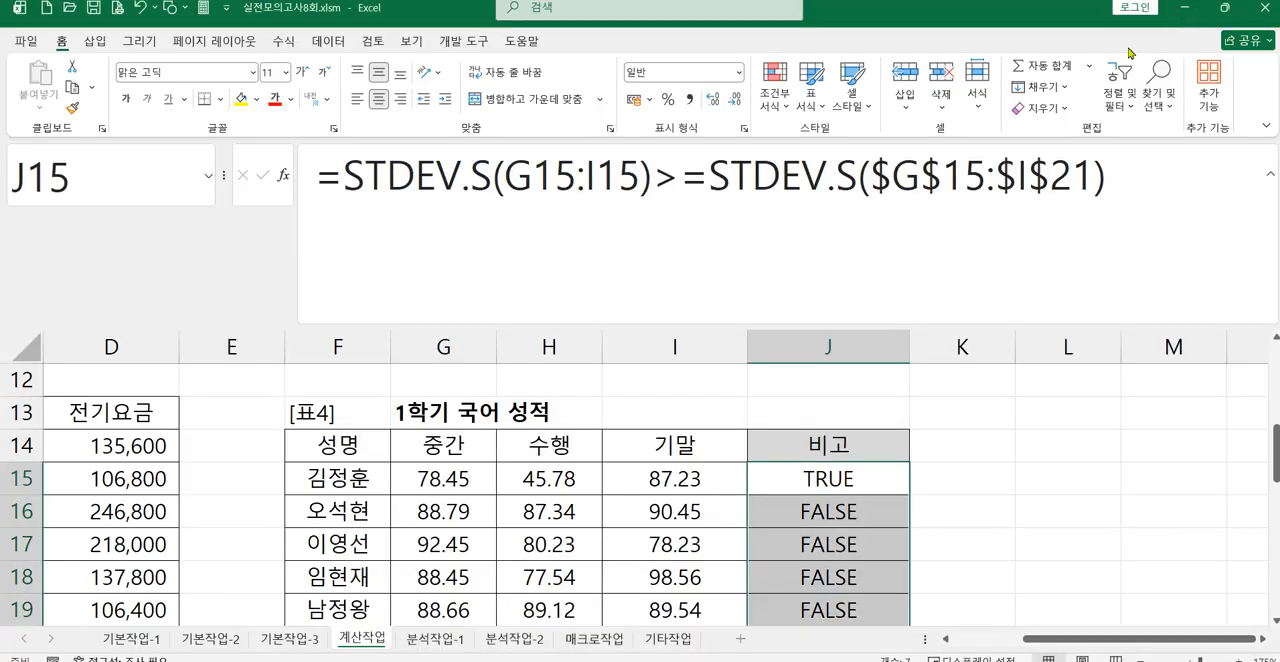
pyautogui.click(1183, 12)
# Step: Insert the IF function before the standard deviation comparison in J15's formula
pyautogui.click(352, 174)
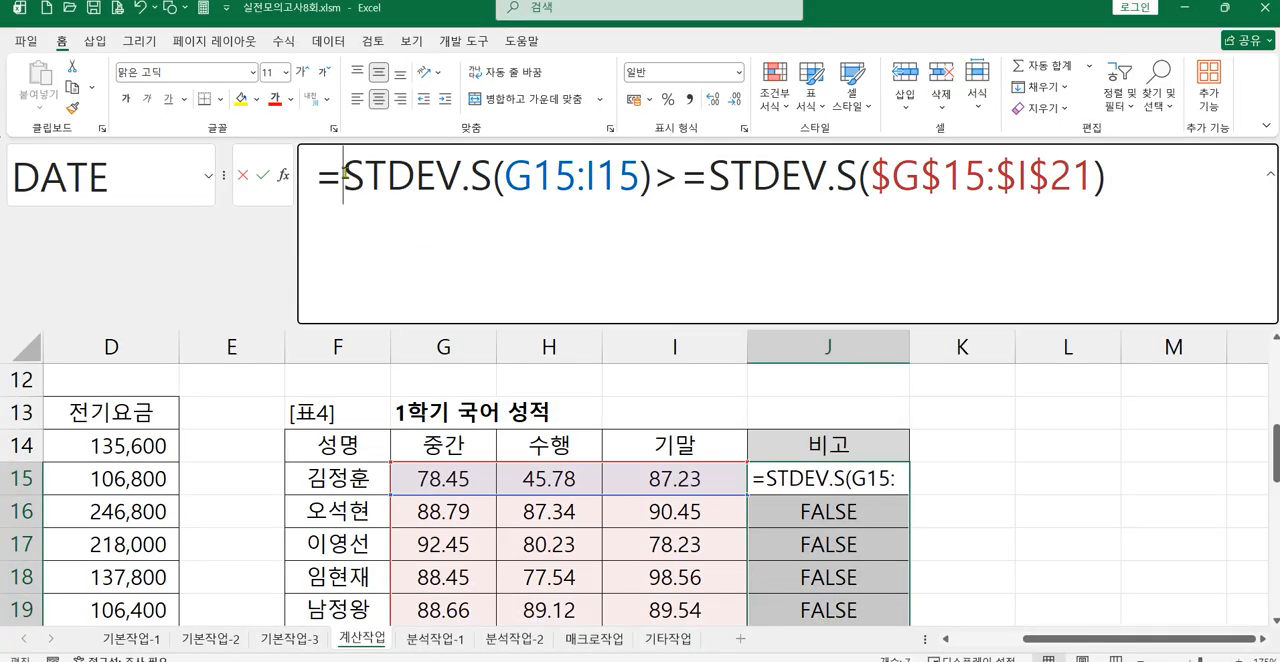
pyautogui.write('if')
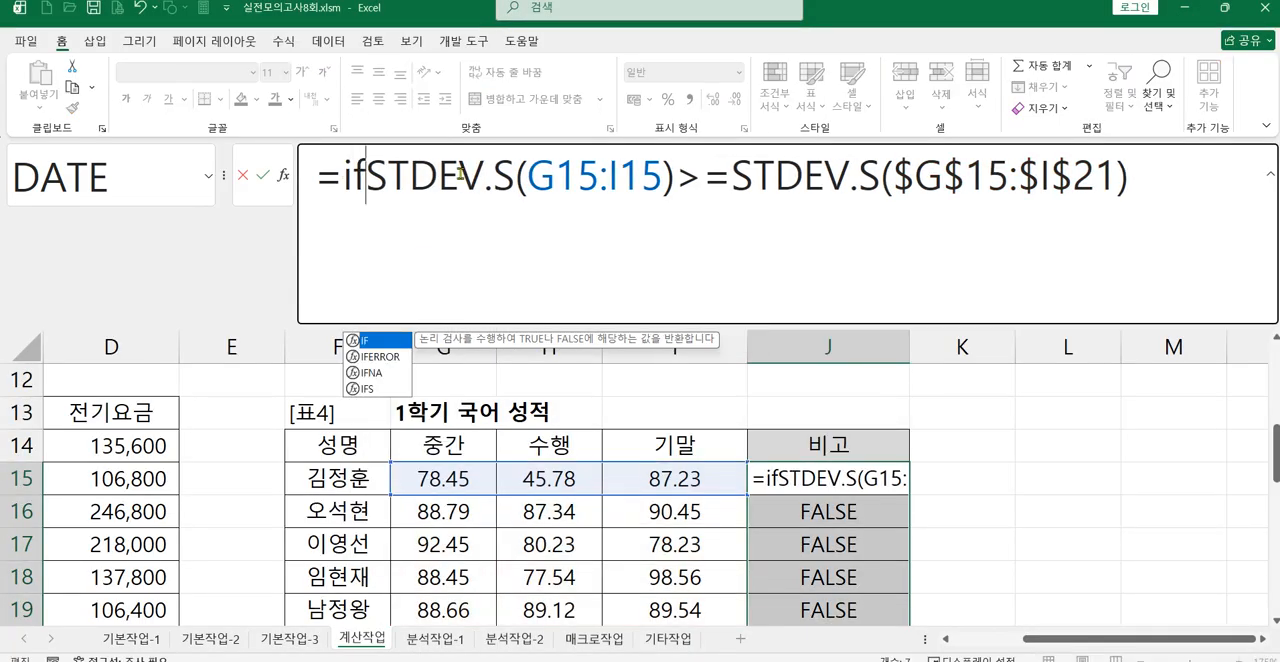
pyautogui.doubleClick(366, 341)
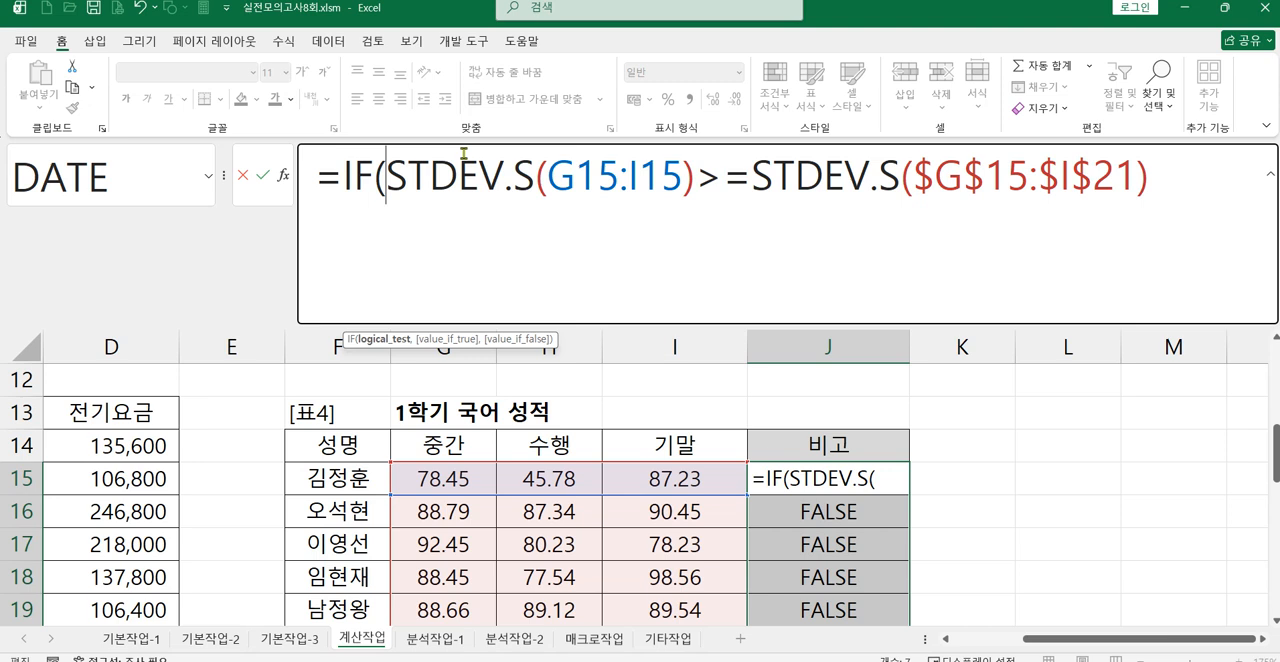
# Step: Complete J15's IF formula with "평균점수 이상" as the true result and "" as the false result
pyautogui.press('End')
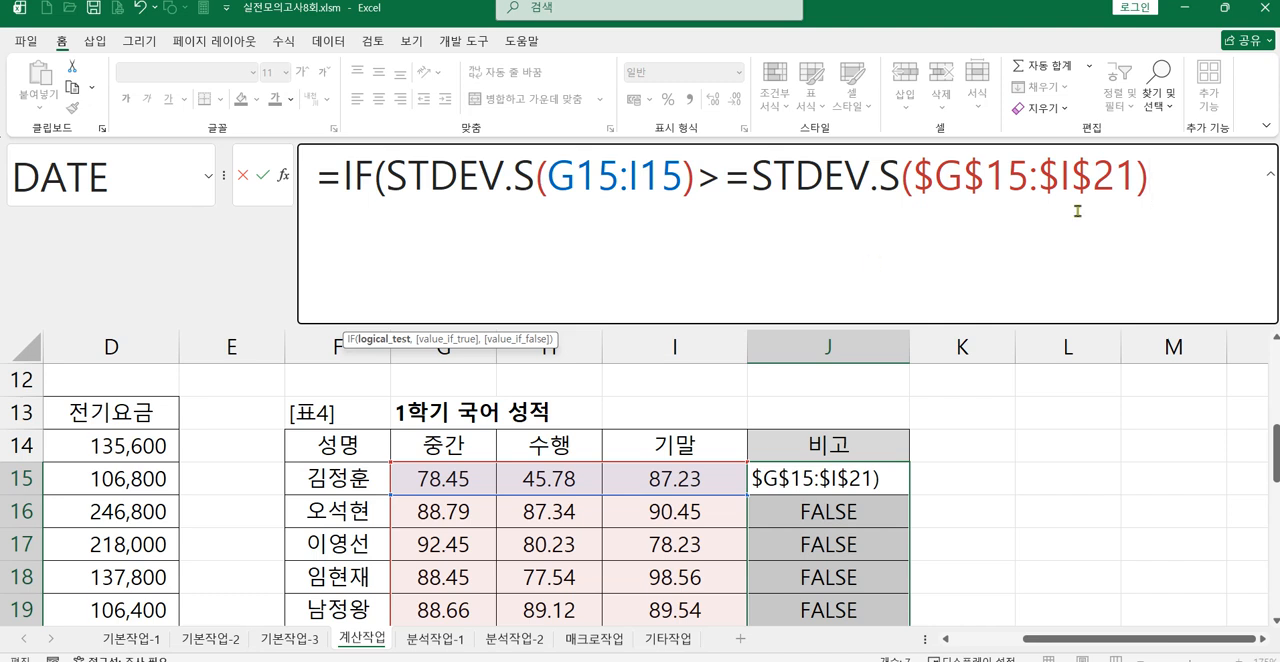
pyautogui.write(',')
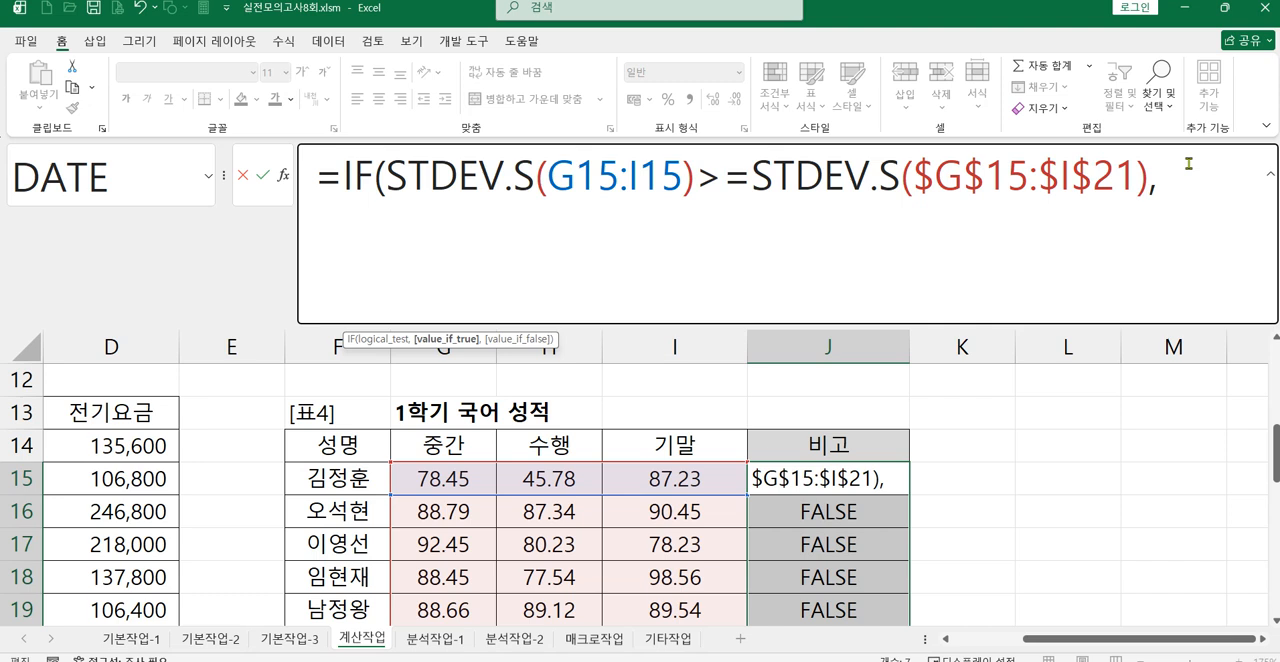
pyautogui.write(' "vu')
pyautogui.press('BackSpace')
pyautogui.press('BackSpace')
pyautogui.press('Hangul')
pyautogui.write('평균점수 잇')
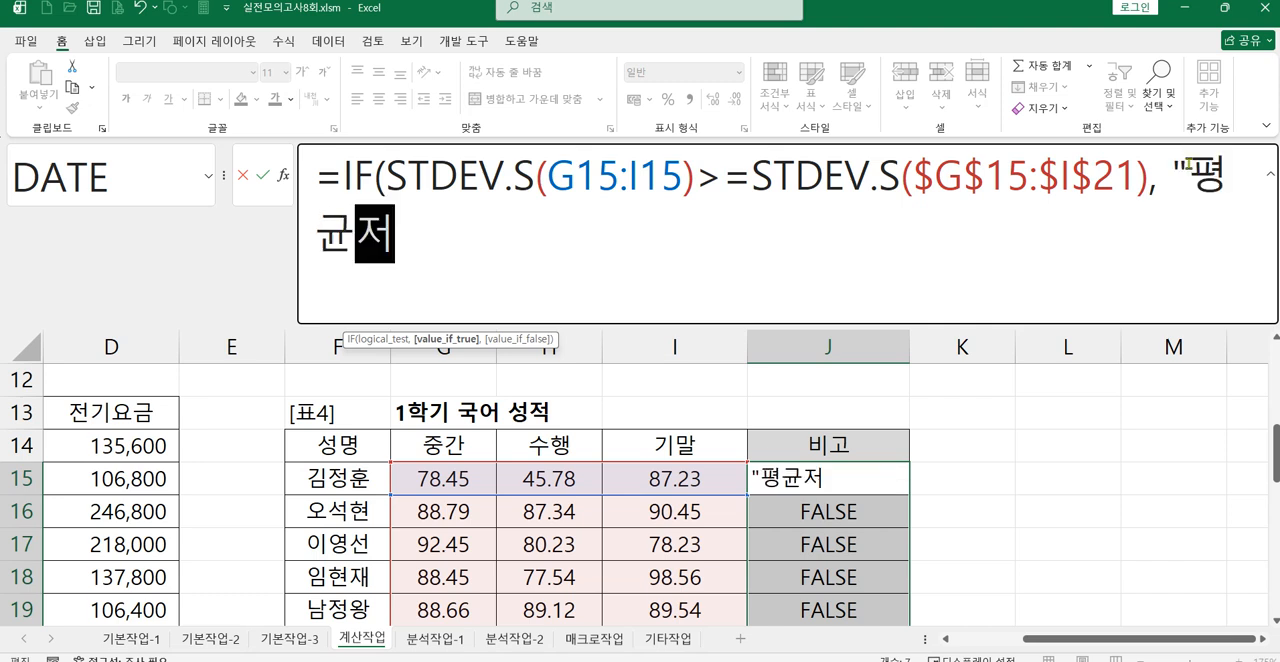
pyautogui.write('상"')
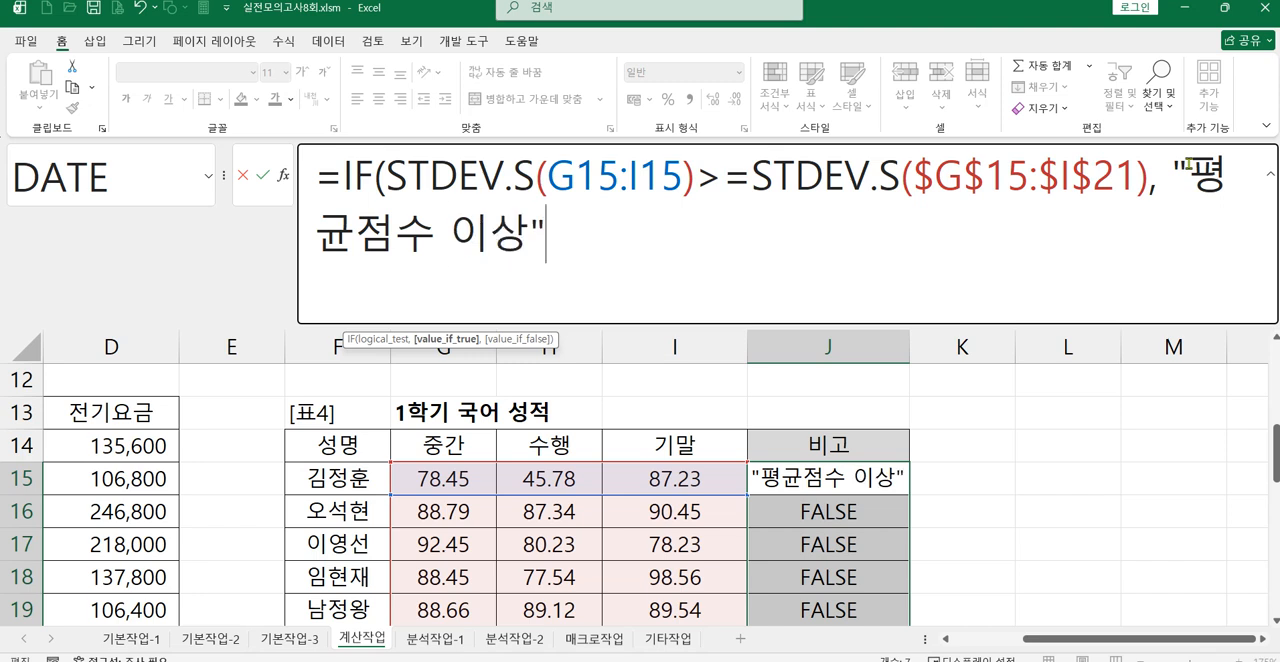
pyautogui.write(', ""')
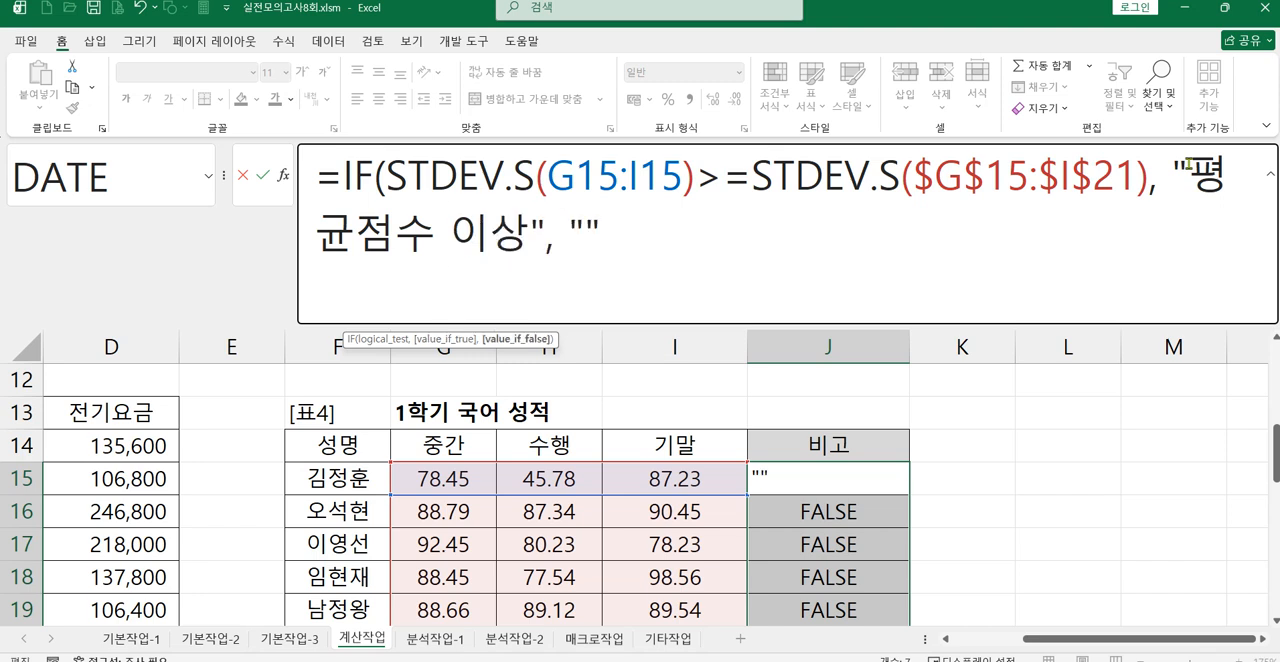
pyautogui.write(' )')
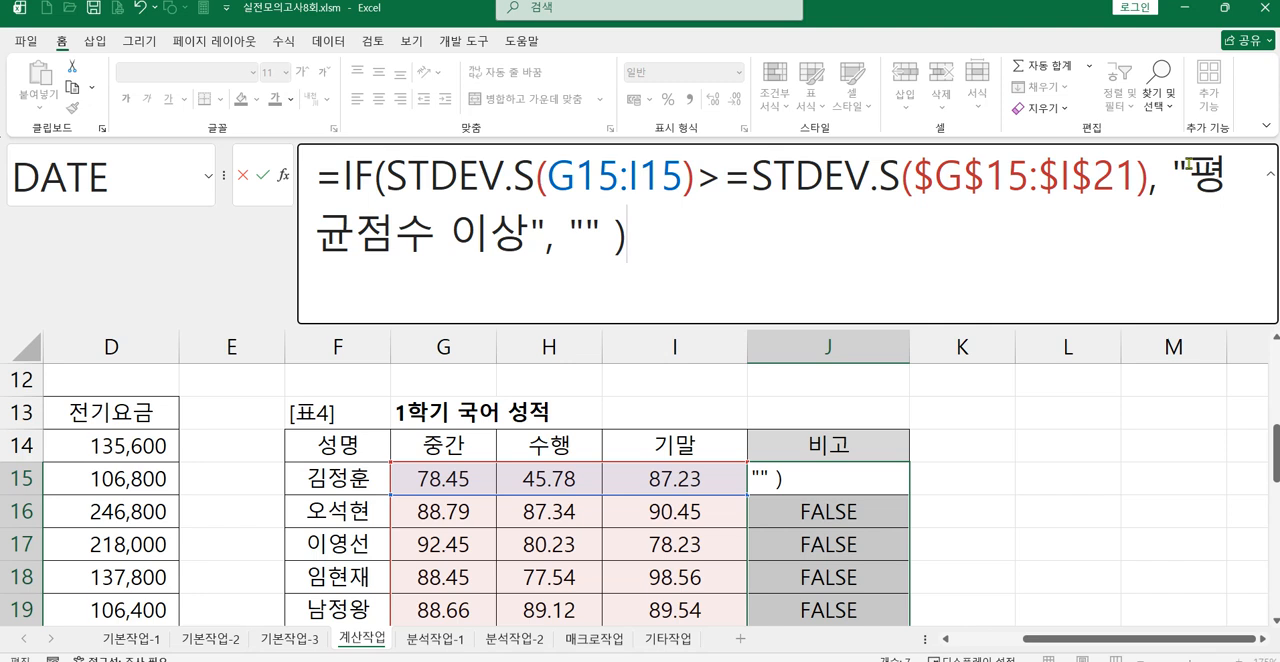
pyautogui.press('Return')
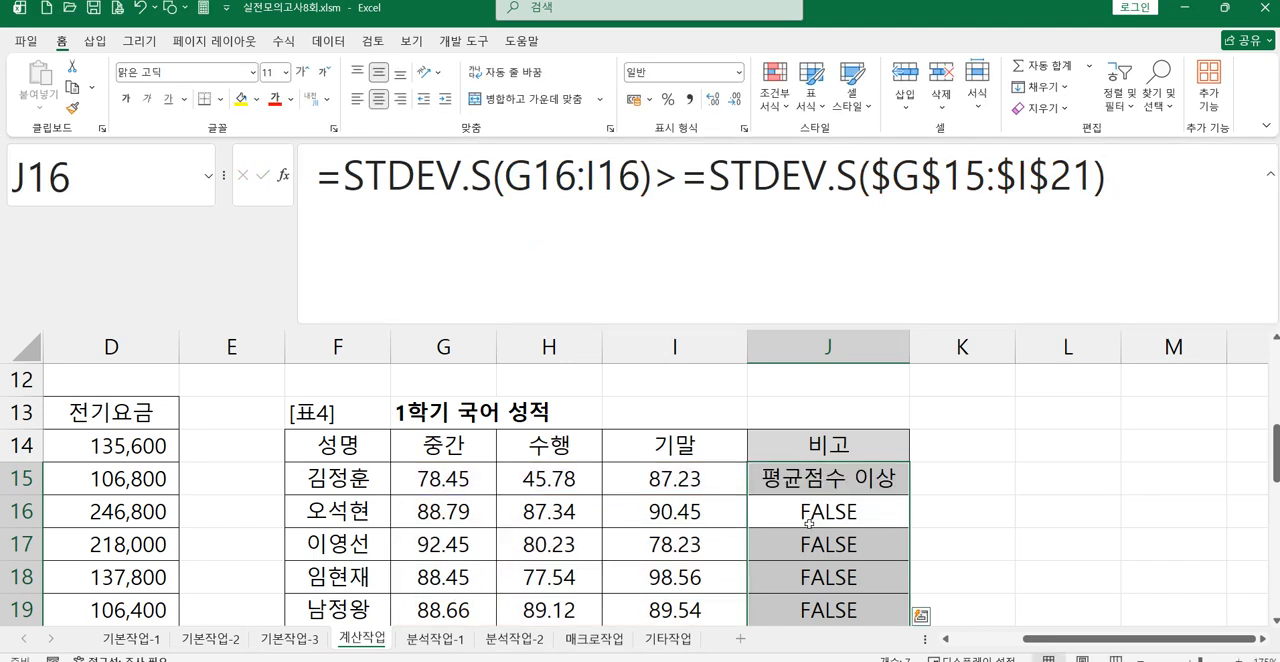
# Step: Clear the comparison formulas from J16:J21
pyautogui.click(808, 514)
pyautogui.moveTo(808, 514); pyautogui.dragTo(835, 580)
pyautogui.press('Delete')
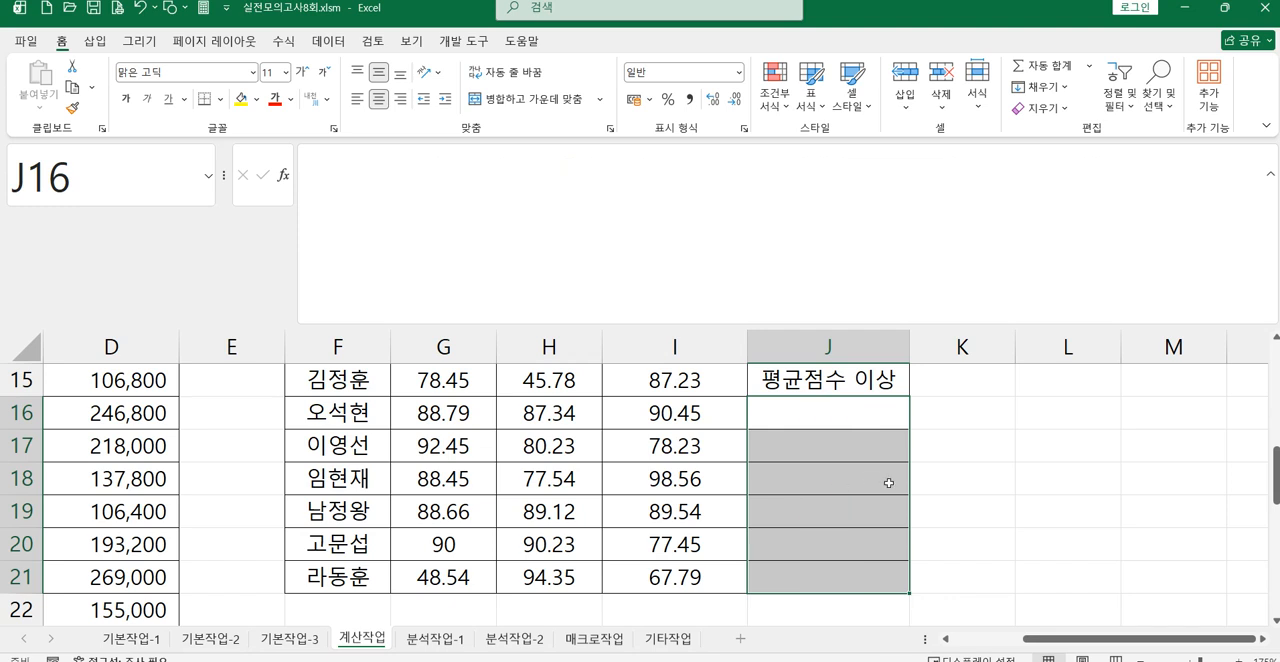
# Step: Enter the standard deviation of the scores in G16:I16 in J16 with the STDEV.S function
pyautogui.click(849, 416)
pyautogui.write('=')
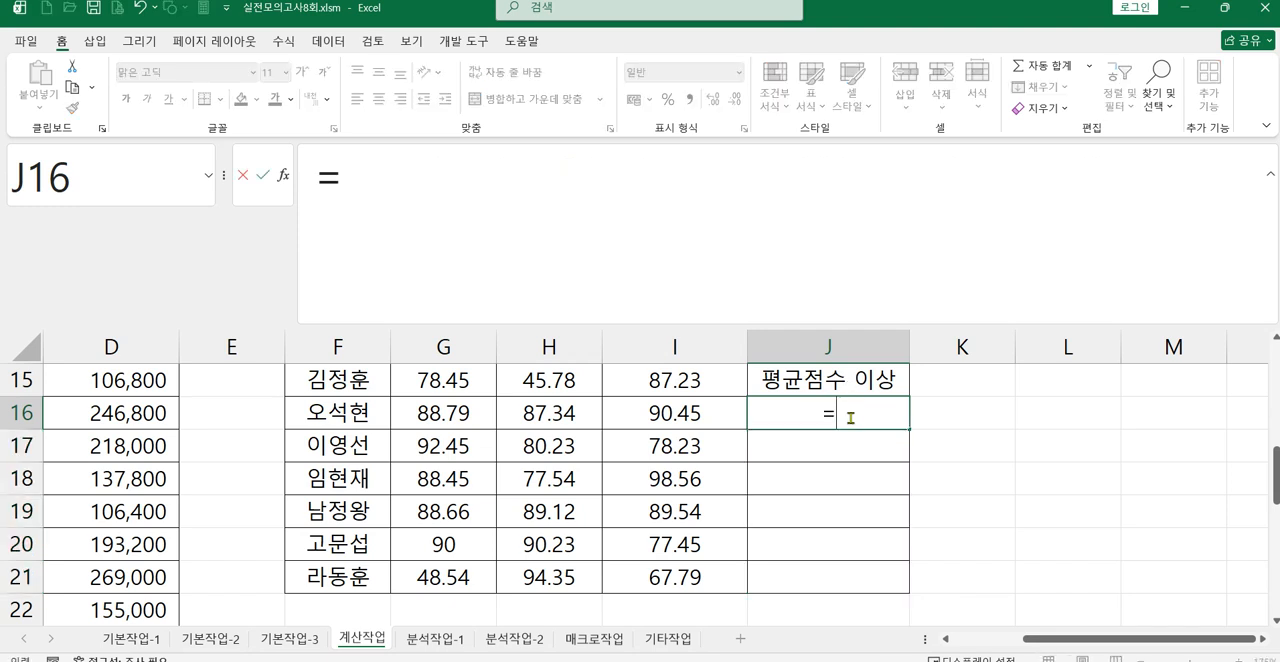
pyautogui.write('ㄴㅅ')
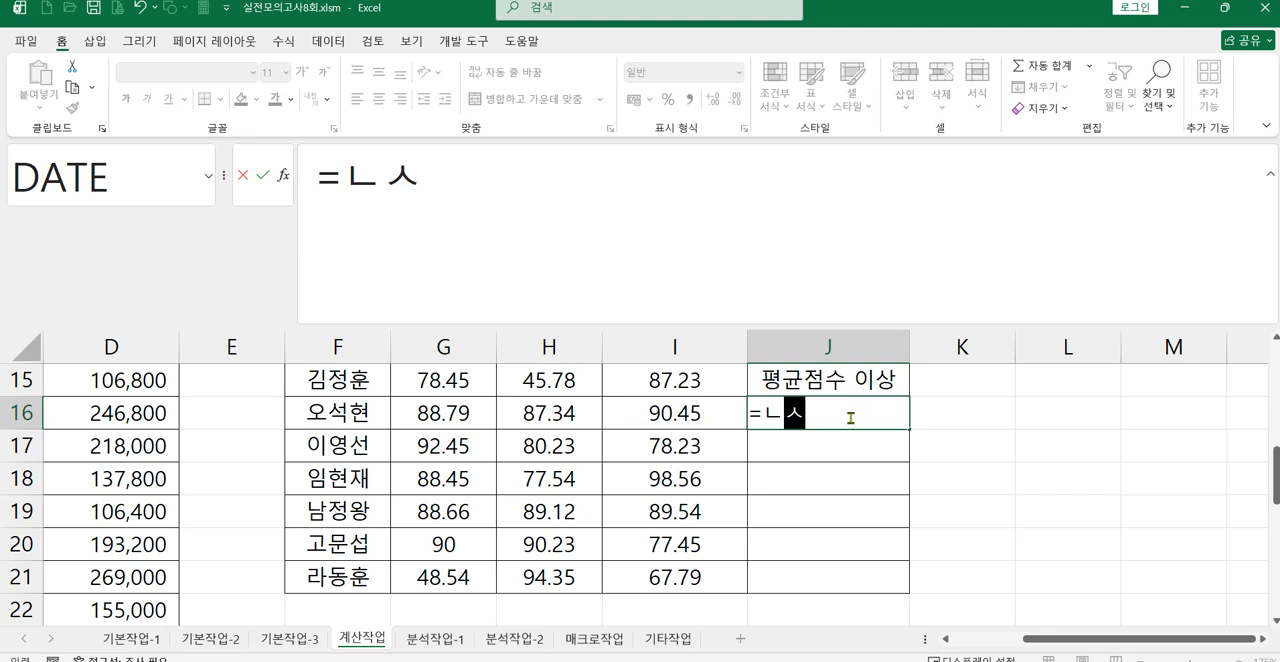
pyautogui.press('BackSpace')
pyautogui.press('BackSpace')
pyautogui.write('s')
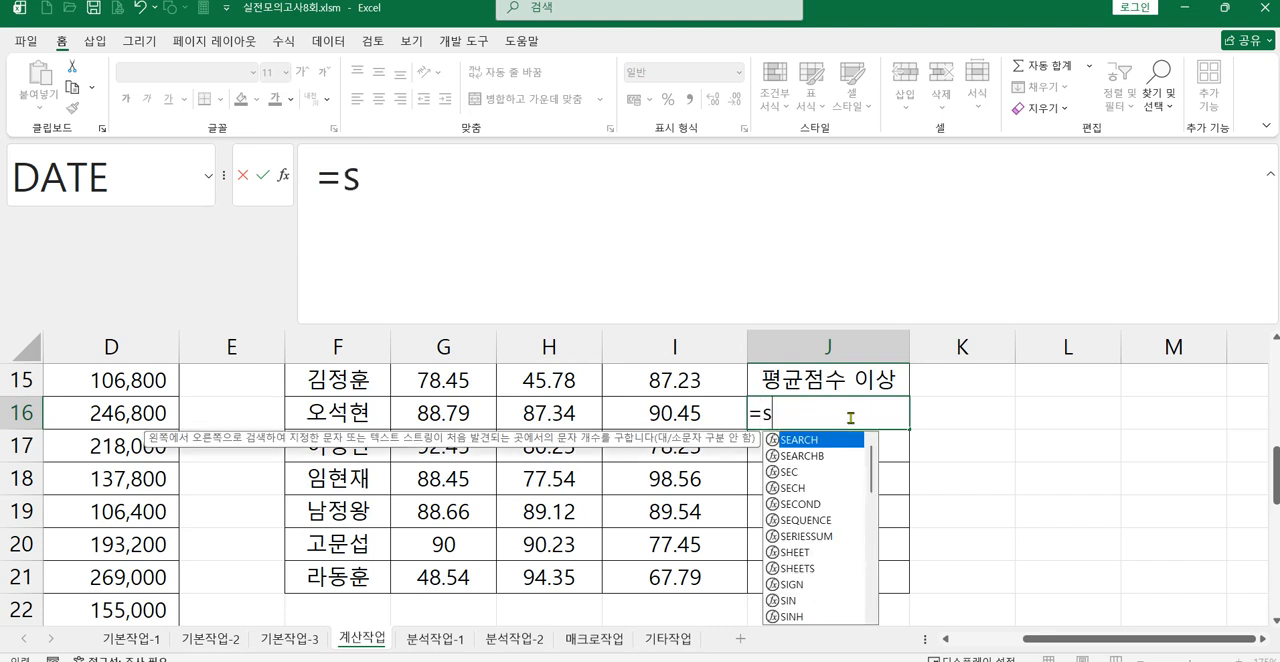
pyautogui.write('t')
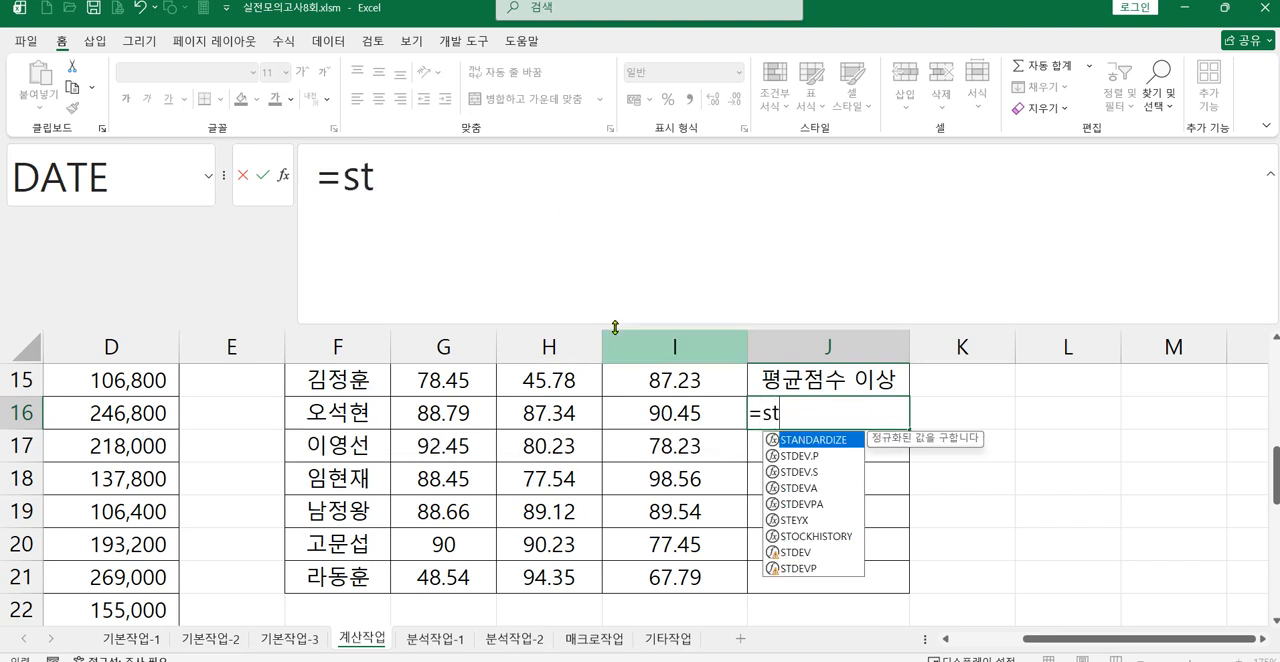
pyautogui.doubleClick(811, 481)
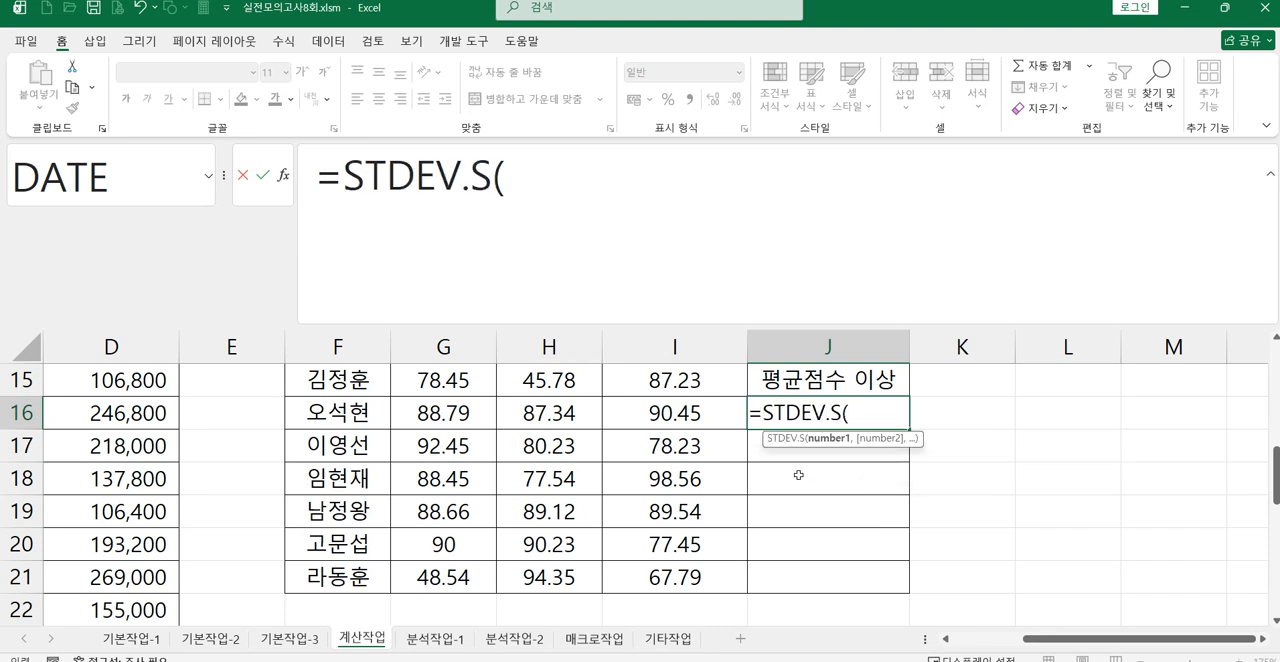
pyautogui.moveTo(437, 416); pyautogui.dragTo(622, 417)
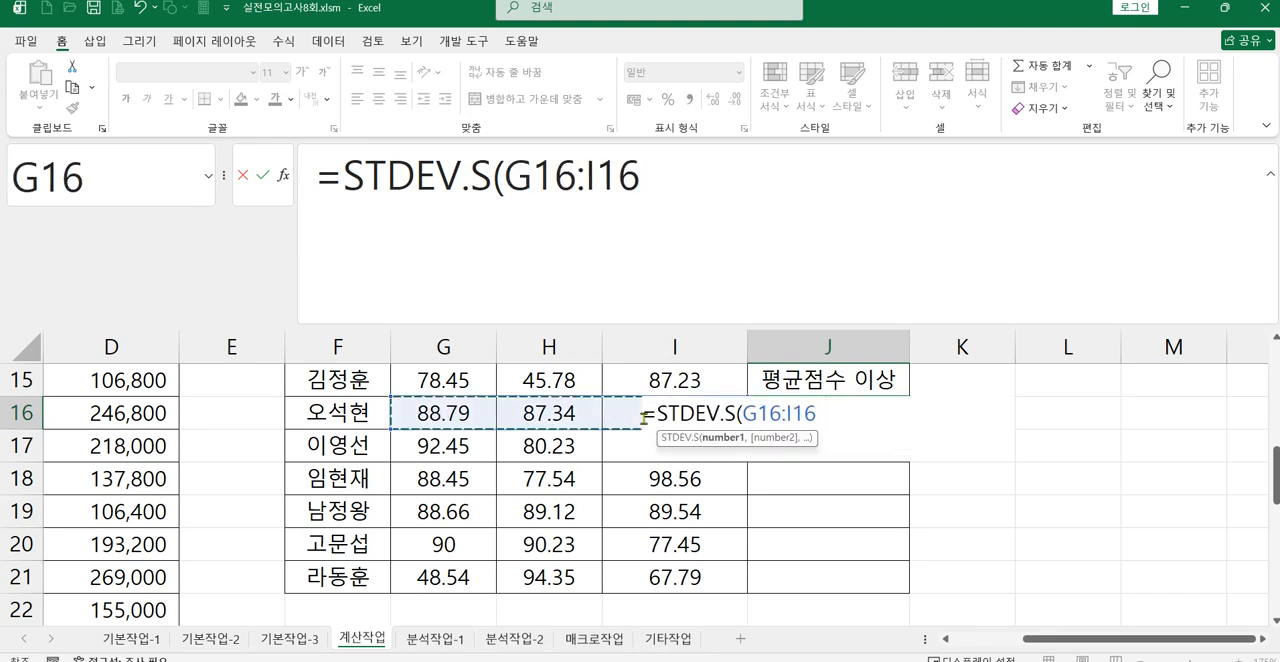
pyautogui.write(')')
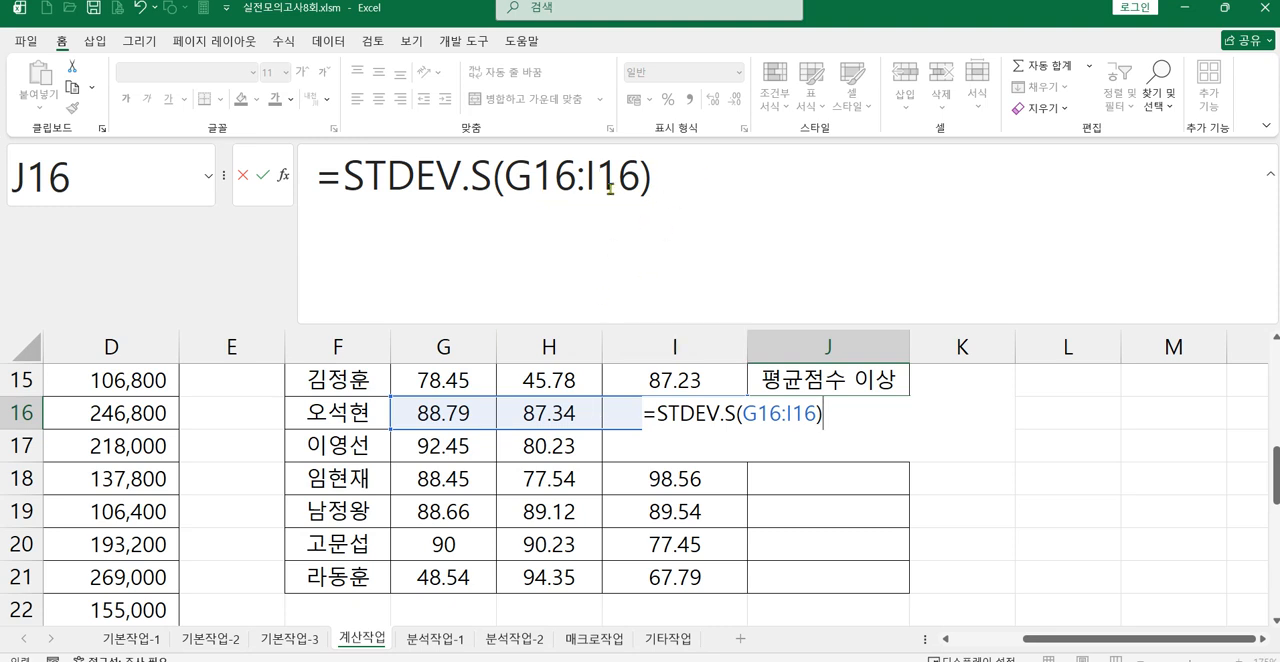
# Step: Extend J16's formula to test whether it is >= the STDEV.S of the absolute range $G$15:$I$21
pyautogui.click(714, 178)
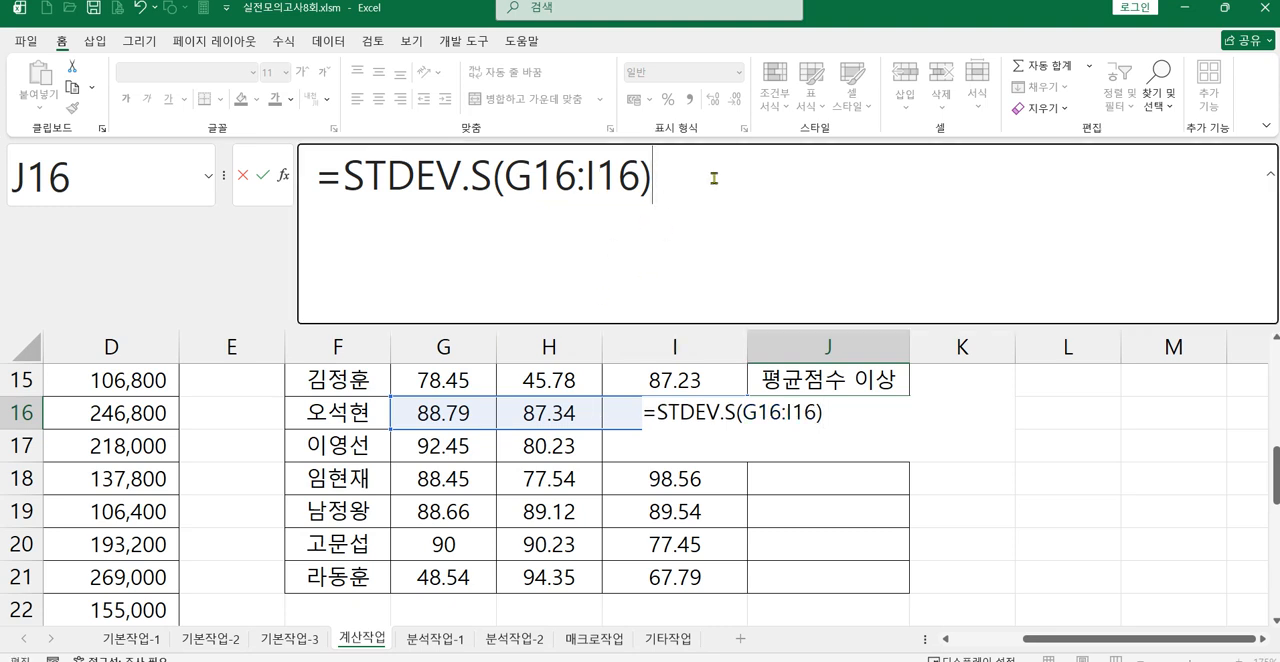
pyautogui.write('>=')
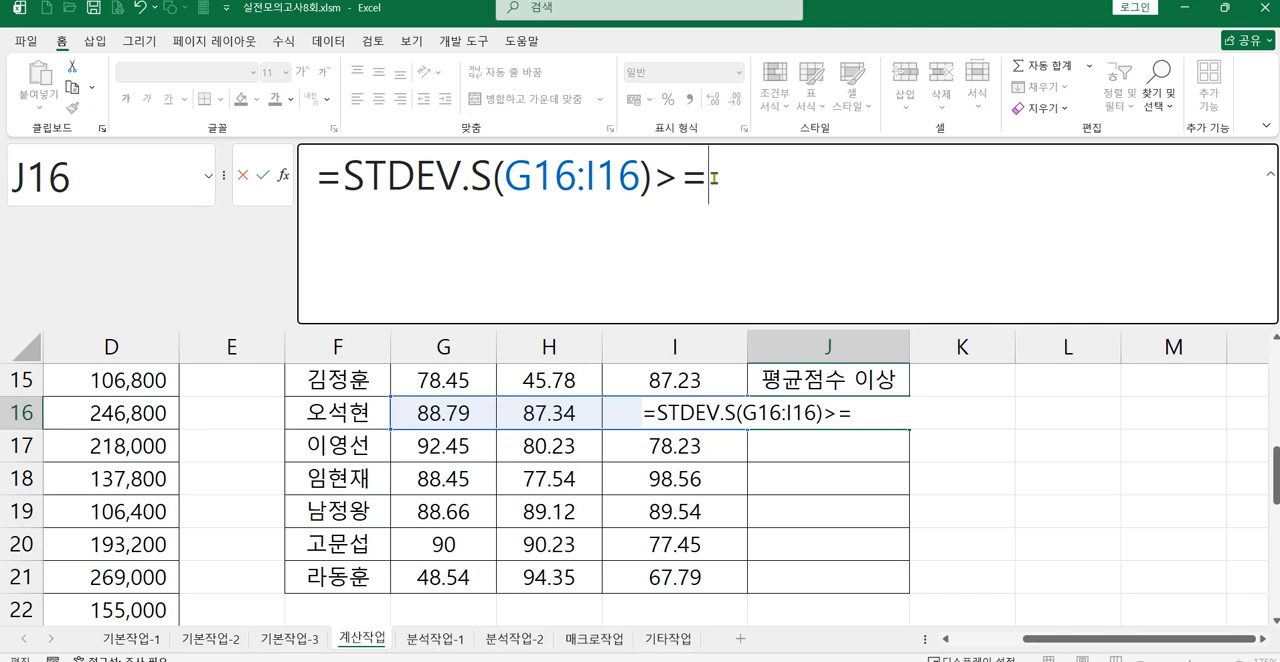
pyautogui.write('s')
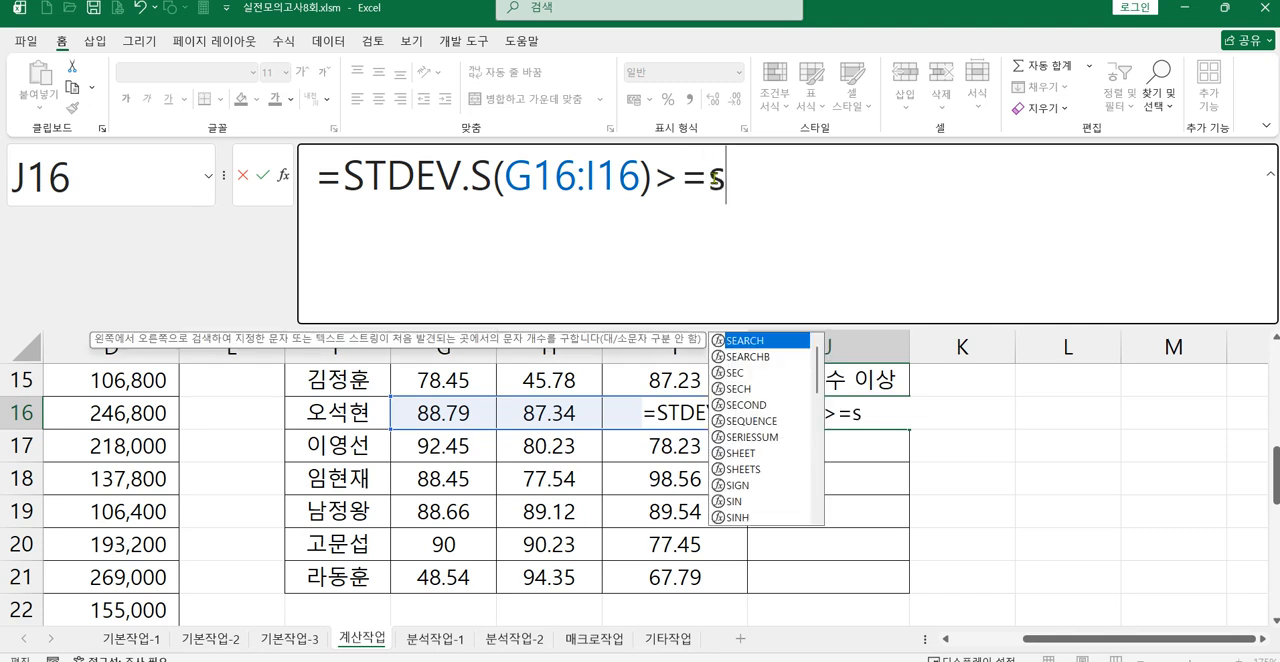
pyautogui.write('t')
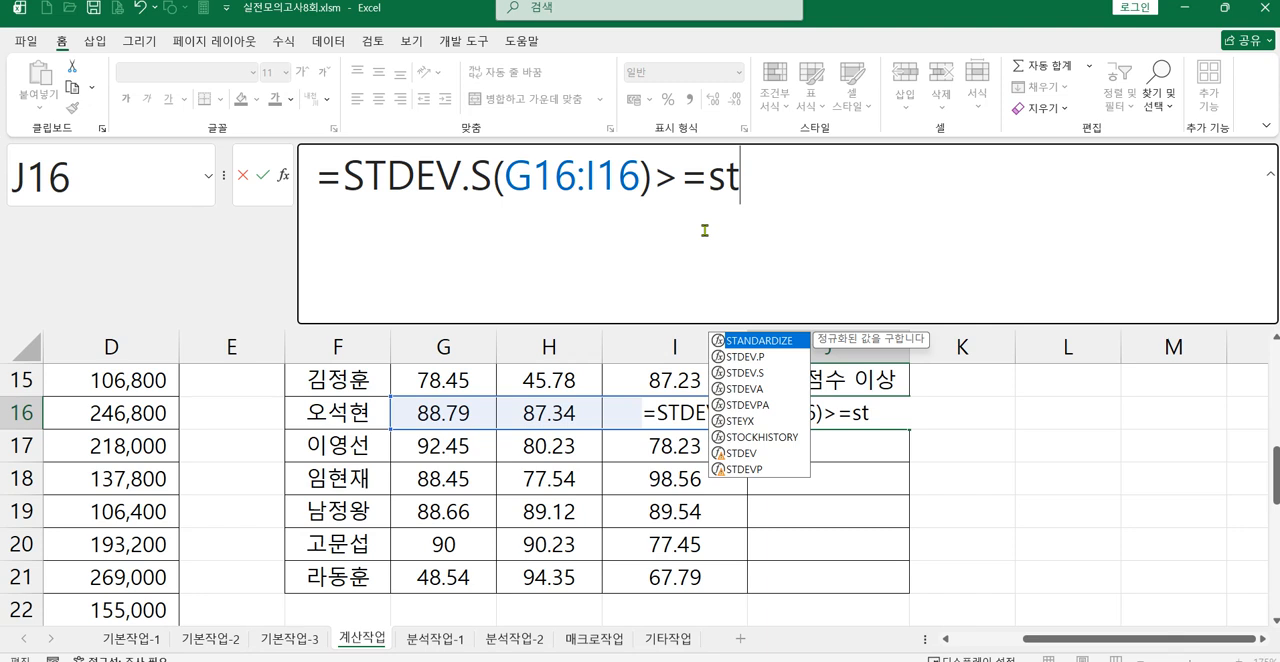
pyautogui.doubleClick(759, 373)
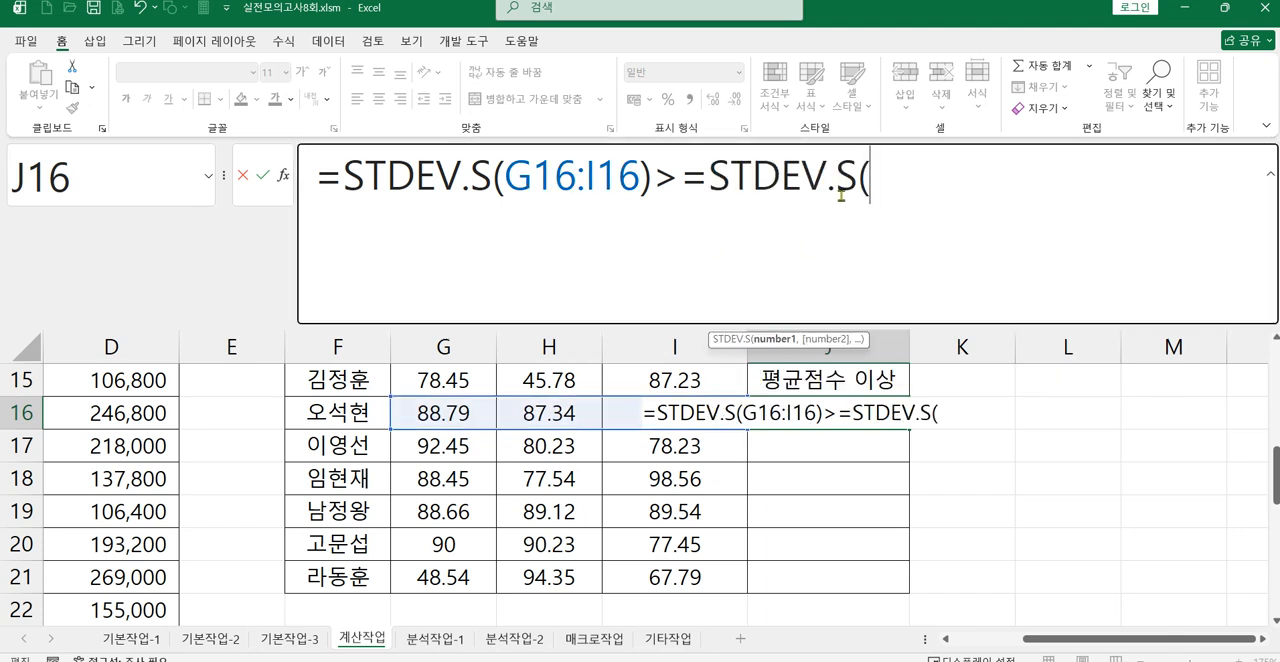
pyautogui.scroll(1, 484, 453)
pyautogui.moveTo(465, 480); pyautogui.dragTo(648, 588)
pyautogui.moveTo(868, 180); pyautogui.dragTo(1008, 180)
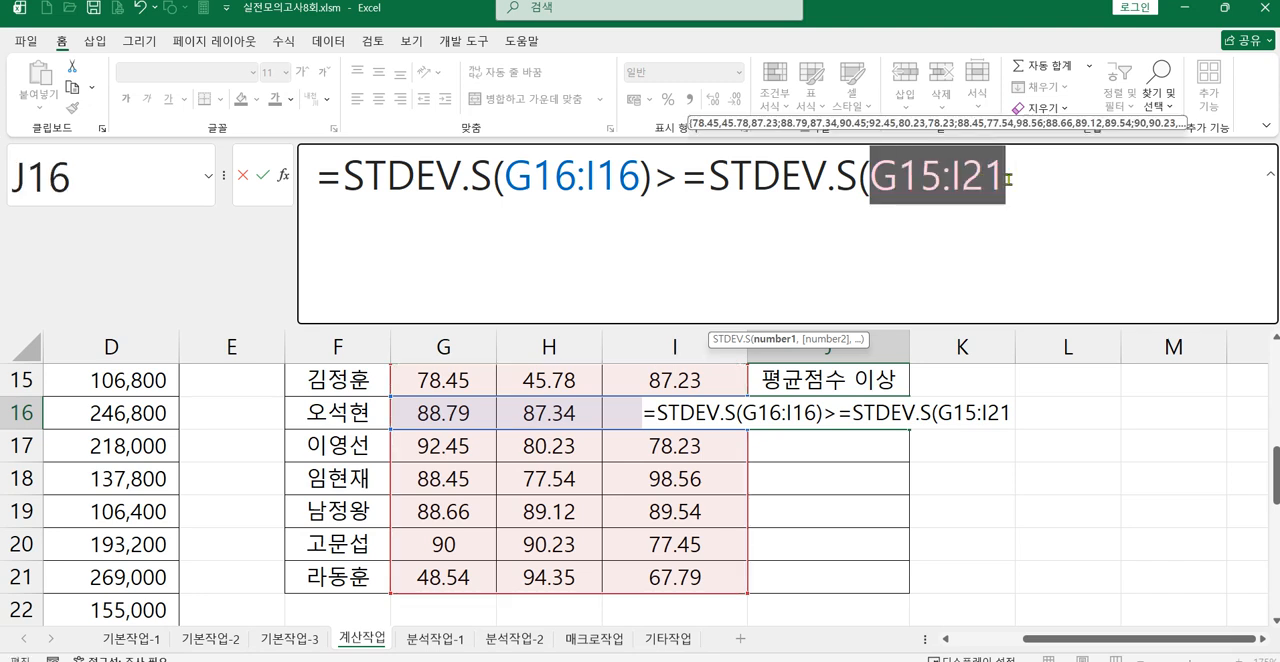
pyautogui.press('F4')
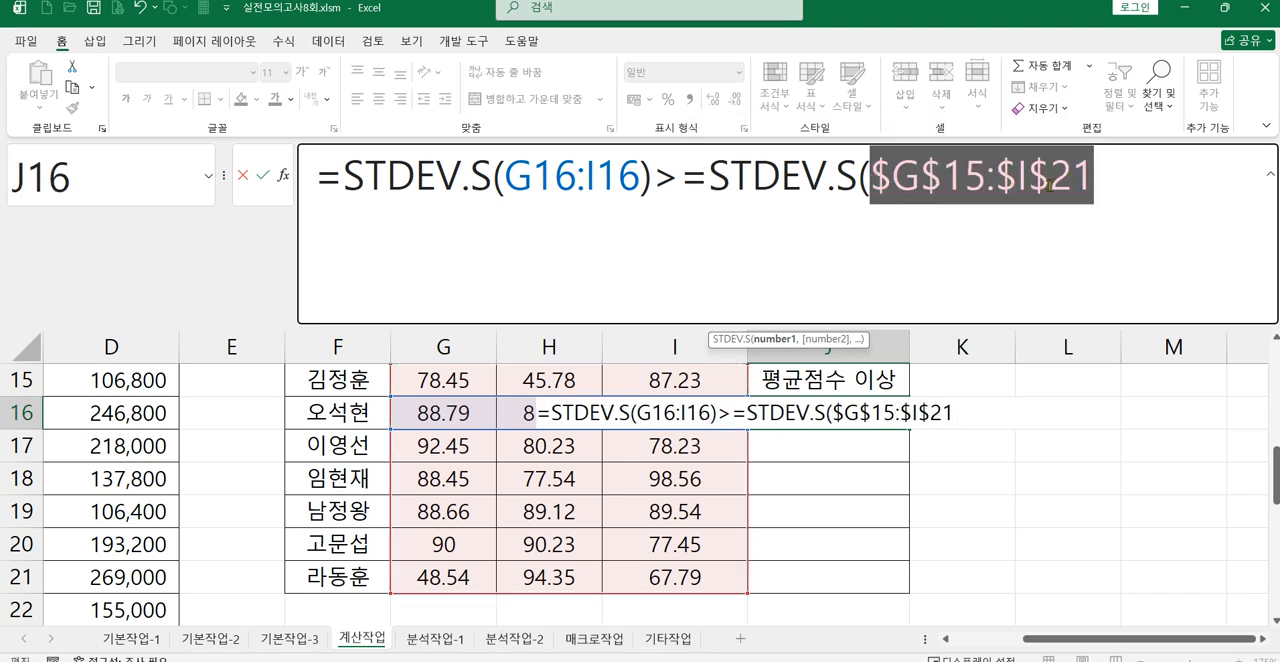
pyautogui.click(1116, 191)
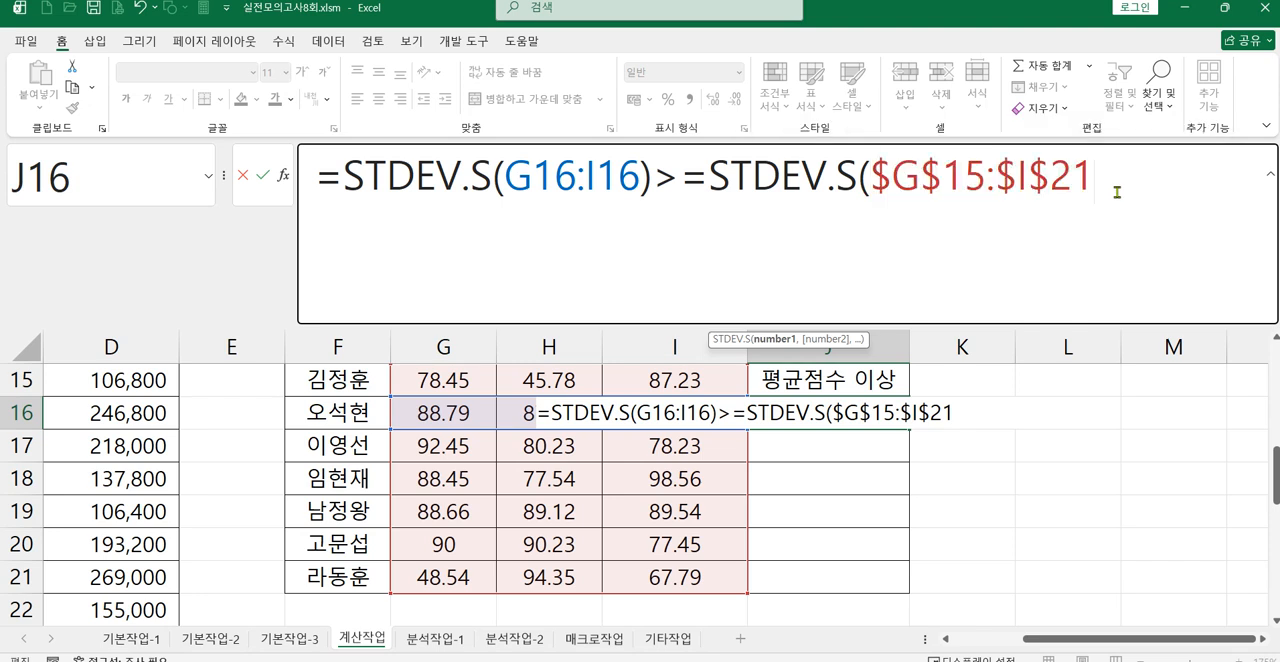
pyautogui.write(')')
pyautogui.press('Return')
# Step: Insert the IF function before the standard deviation comparison in J16's formula
pyautogui.click(860, 413)
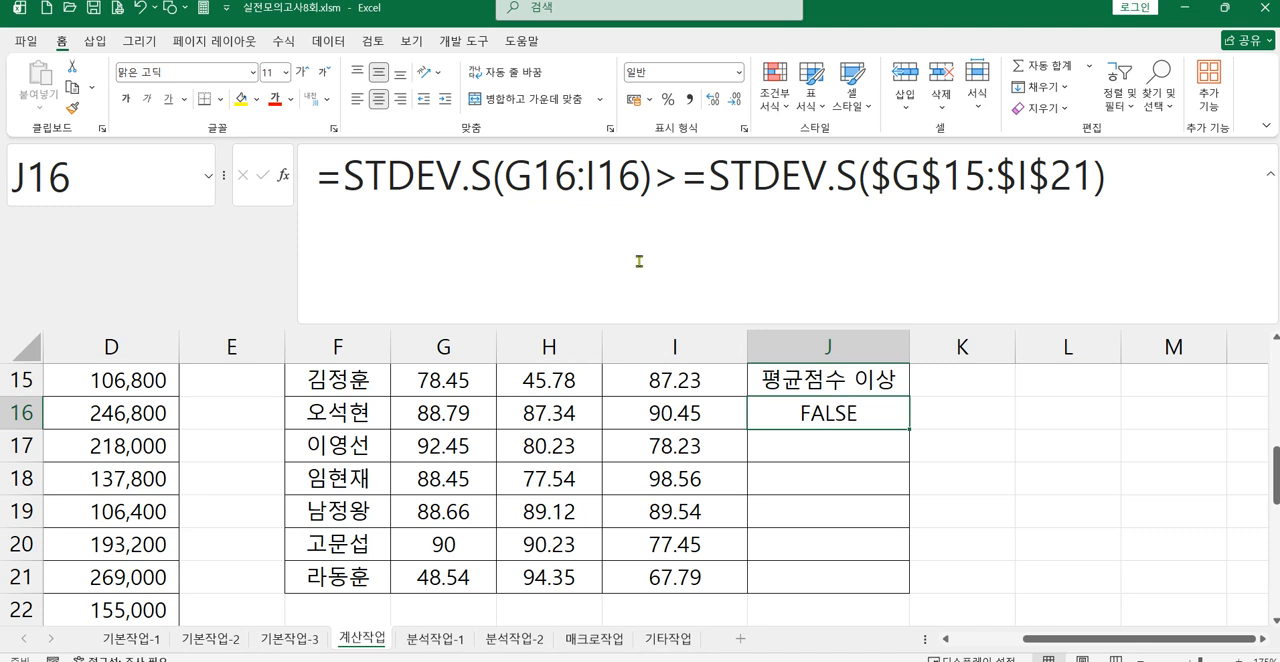
pyautogui.click(341, 188)
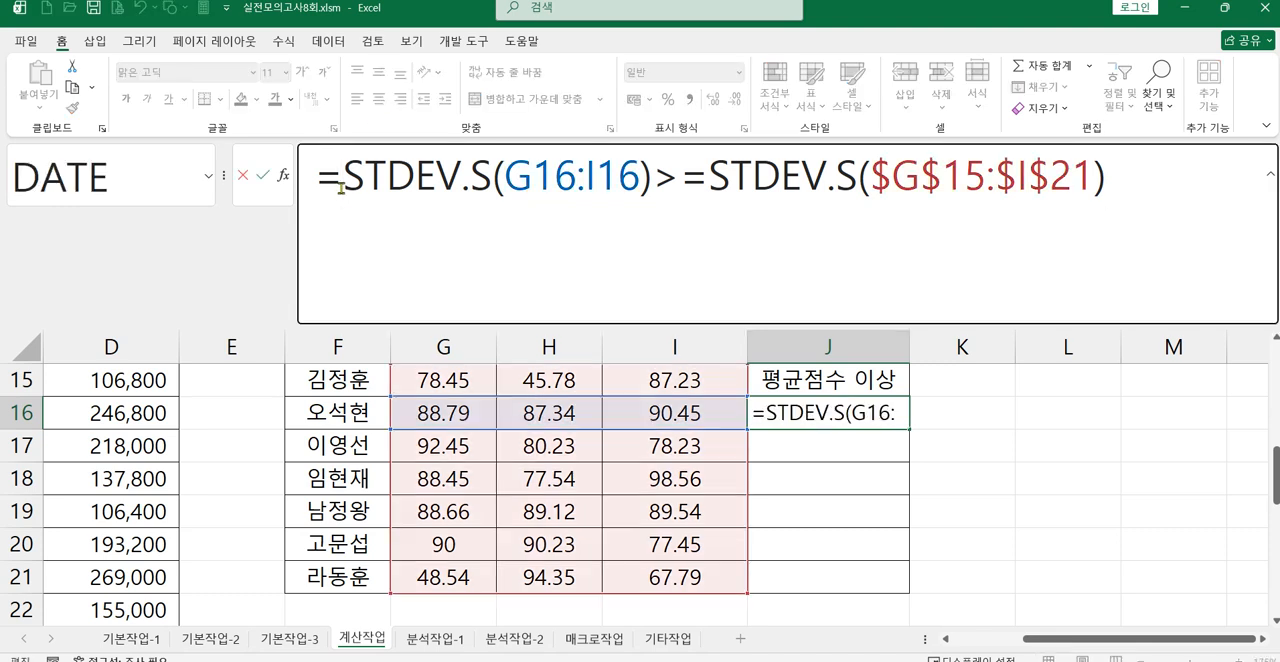
pyautogui.write('if')
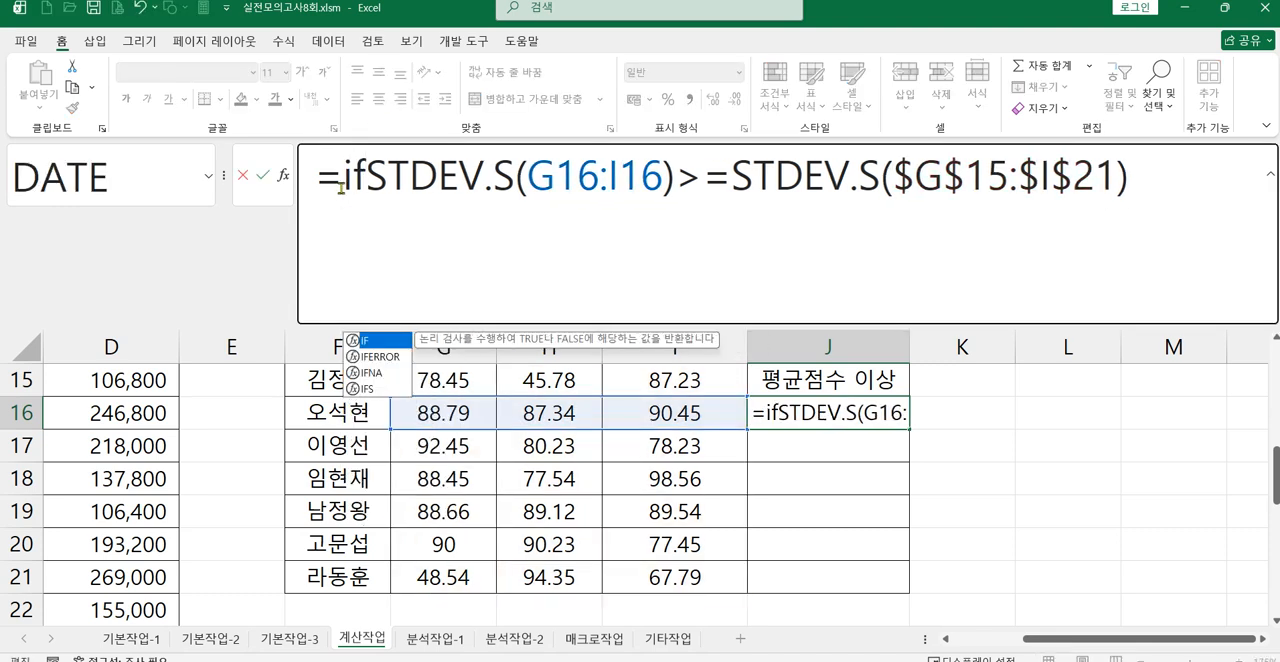
pyautogui.doubleClick(368, 341)
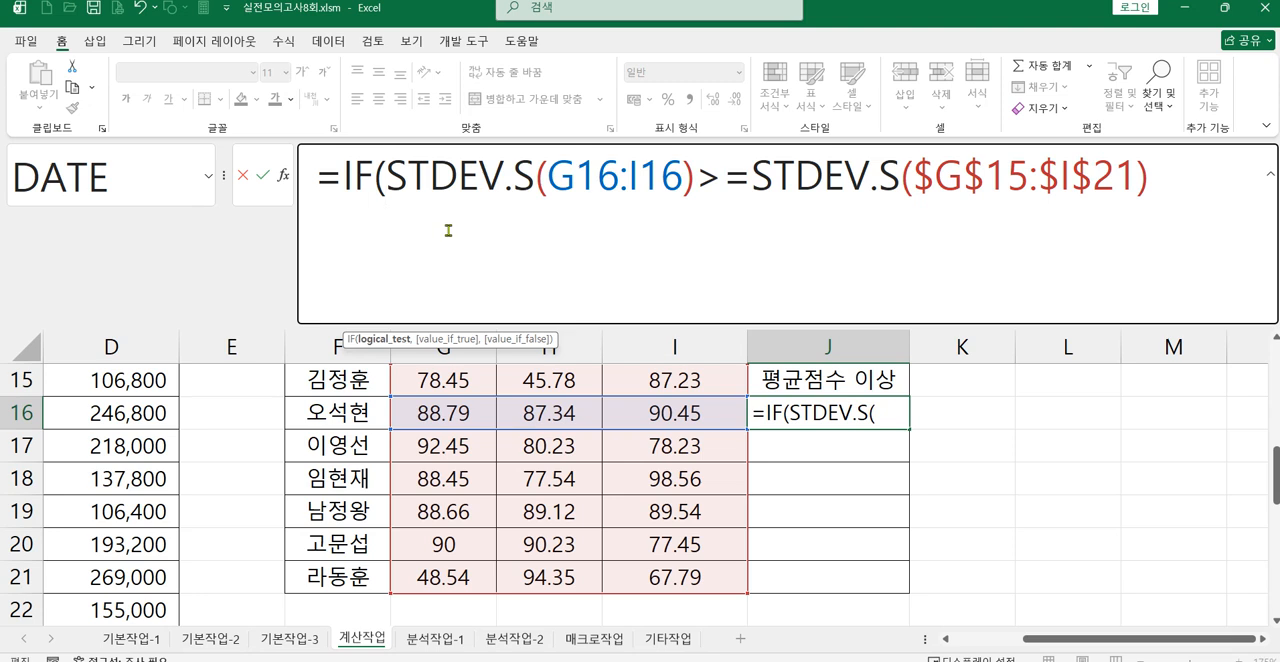
# Step: Complete J16's IF formula with "평균점수 이상" as the true result and "" as the false result
pyautogui.click(1195, 188)
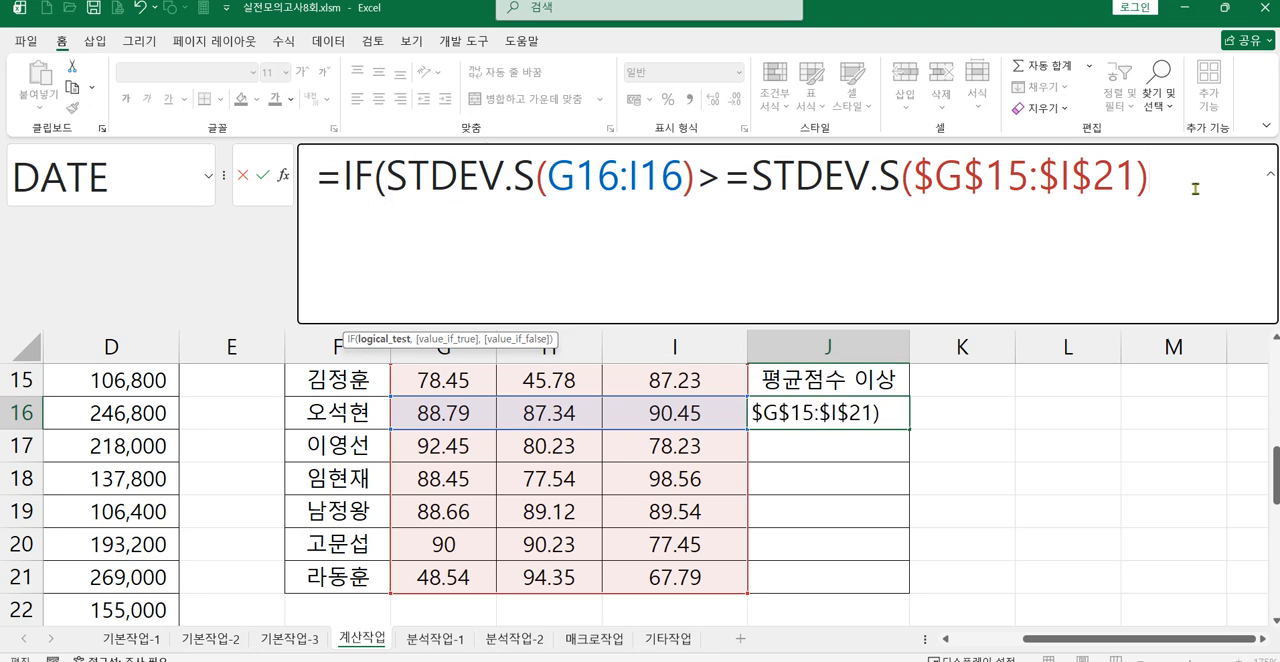
pyautogui.write(',')
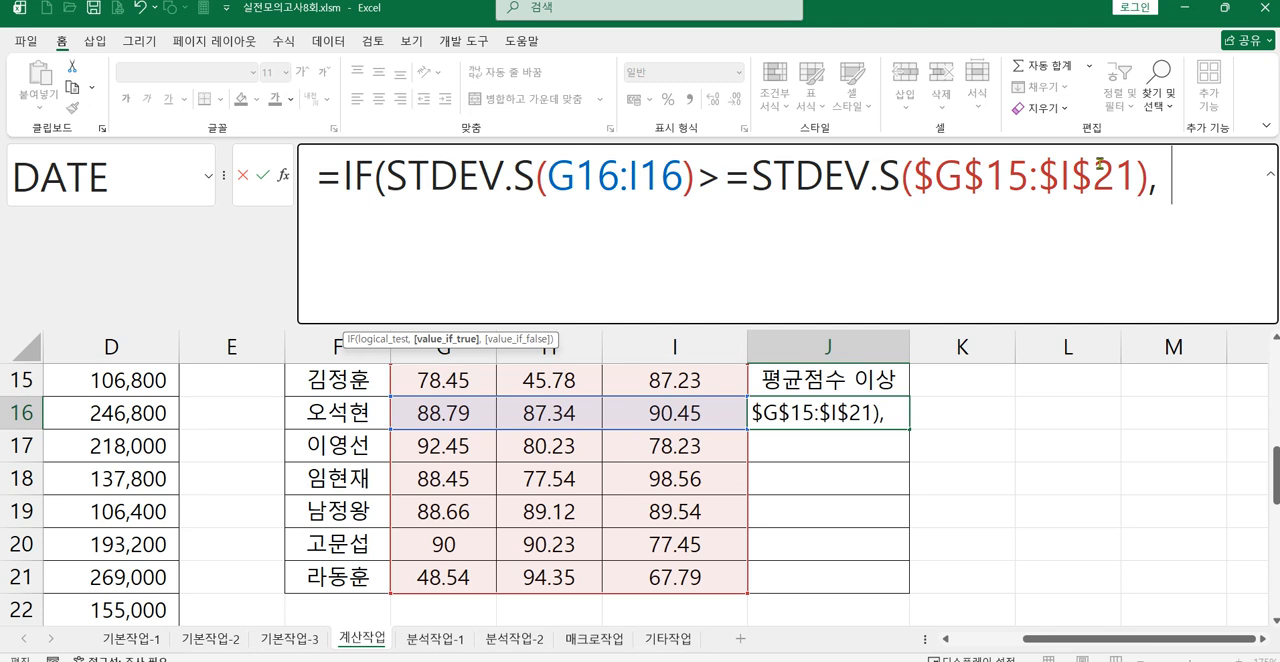
pyautogui.write(' "vu')
pyautogui.press('BackSpace')
pyautogui.press('BackSpace')
pyautogui.write('평구')
pyautogui.press('BackSpace')
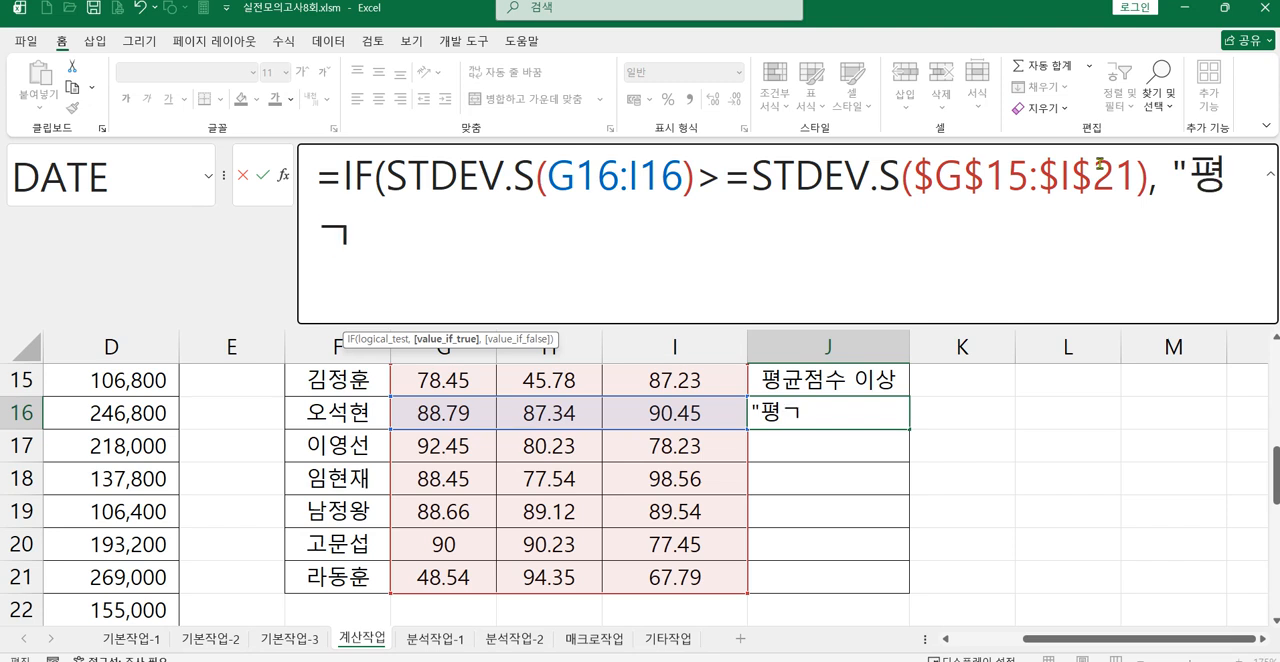
pyautogui.write('균점수 이상')
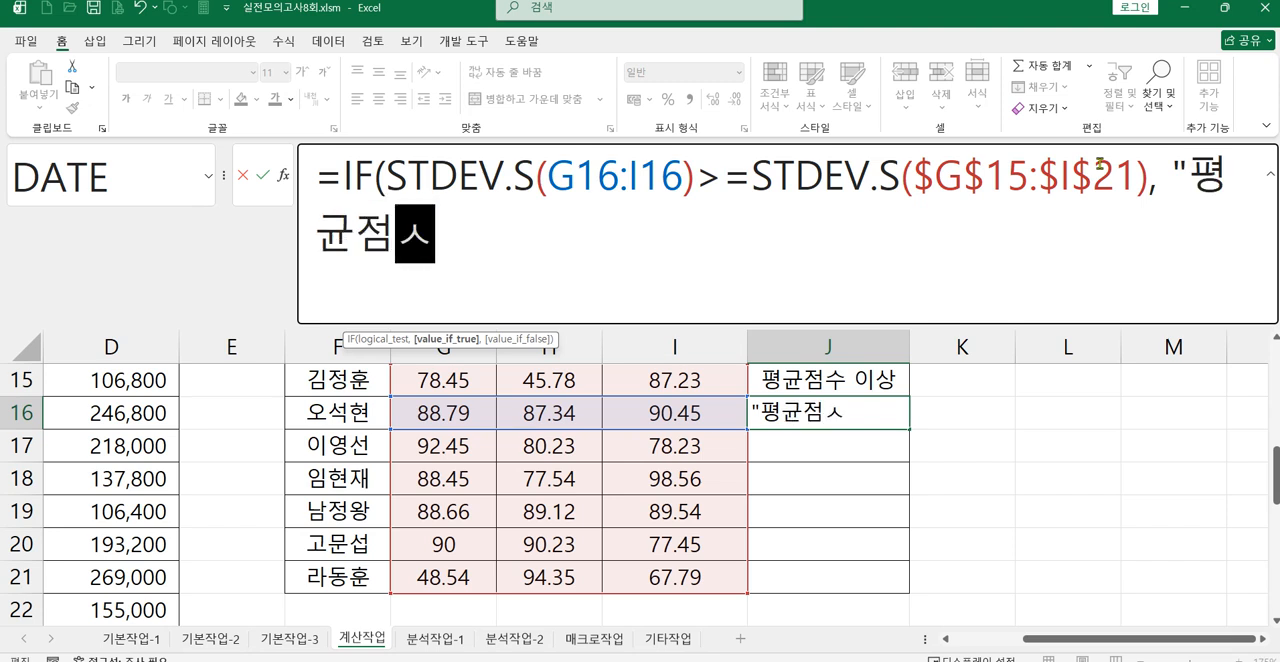
pyautogui.write('",')
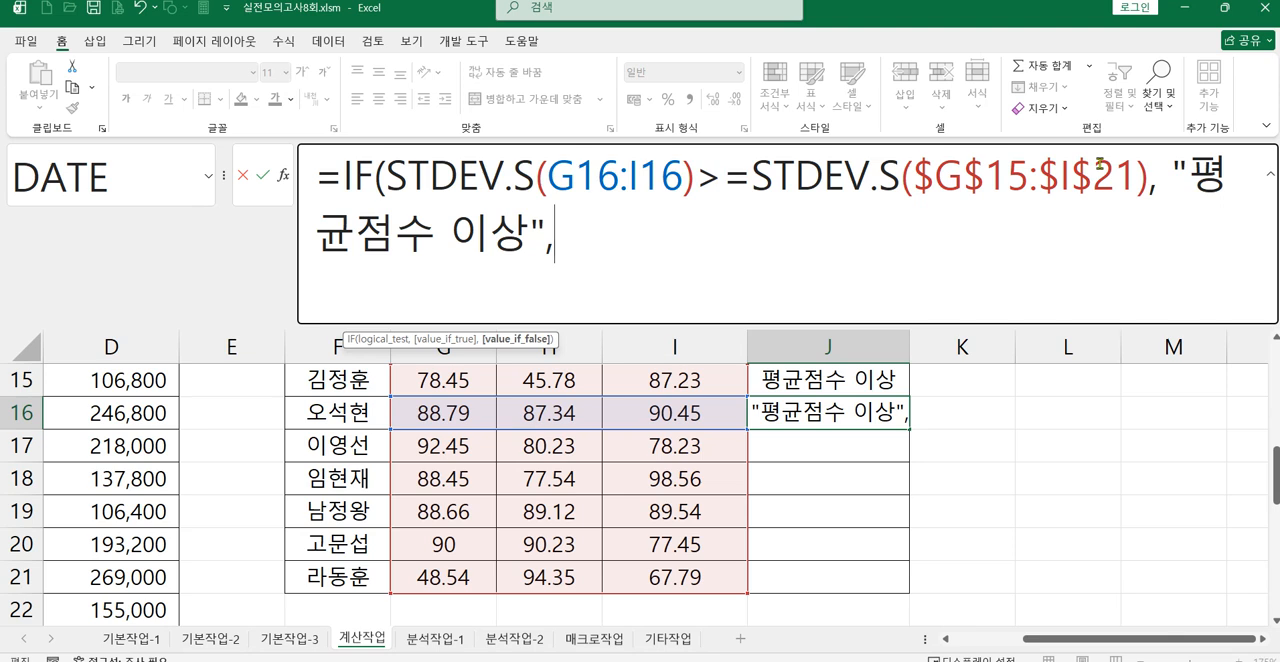
pyautogui.write(' "" )')
pyautogui.press('Return')
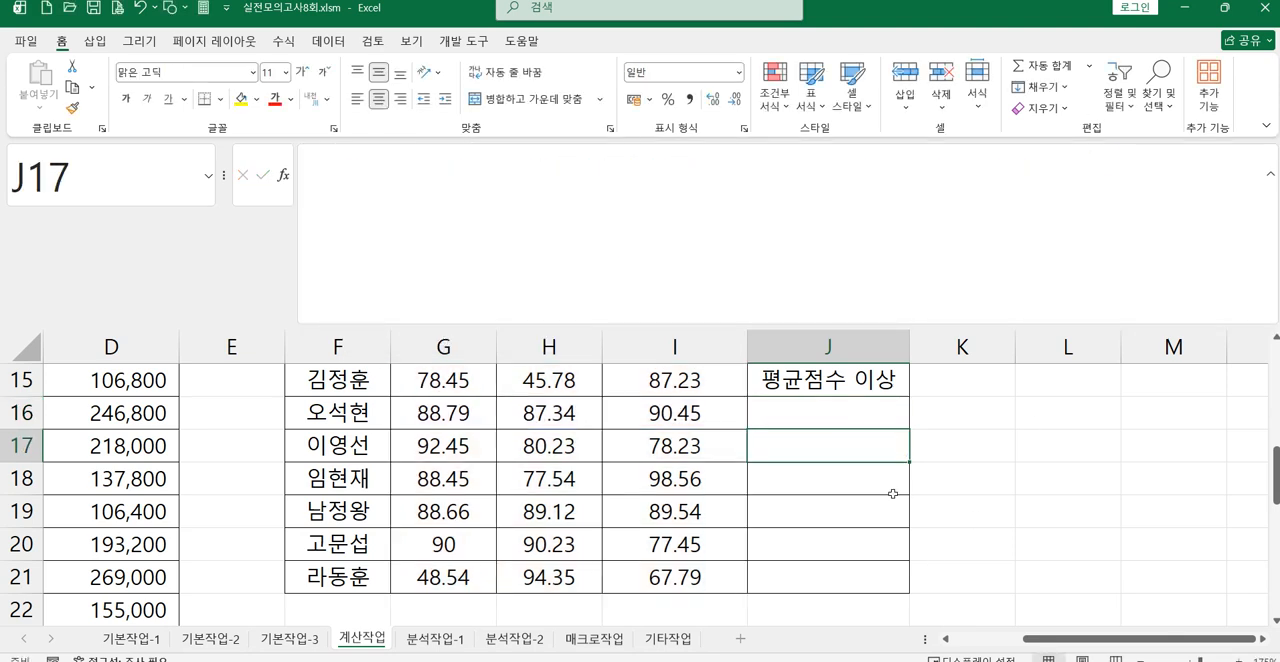
# Step: Fill J16's completed IF formula down through J21
pyautogui.click(856, 416)
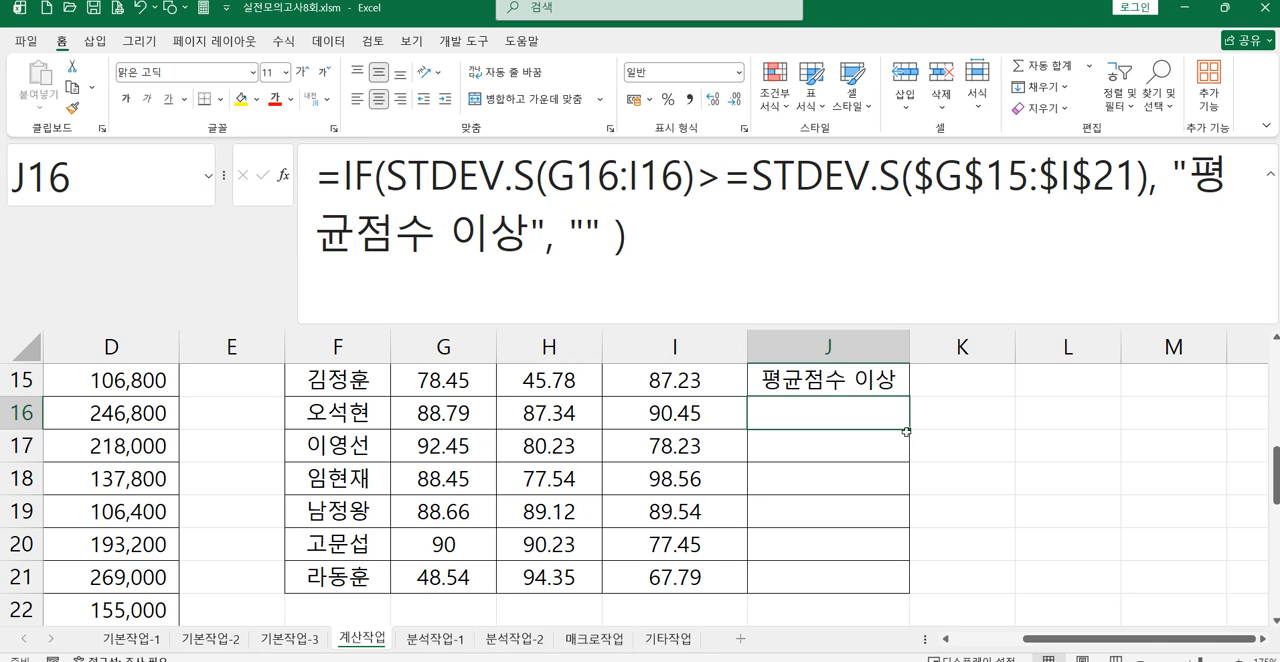
pyautogui.moveTo(908, 430); pyautogui.dragTo(895, 578)
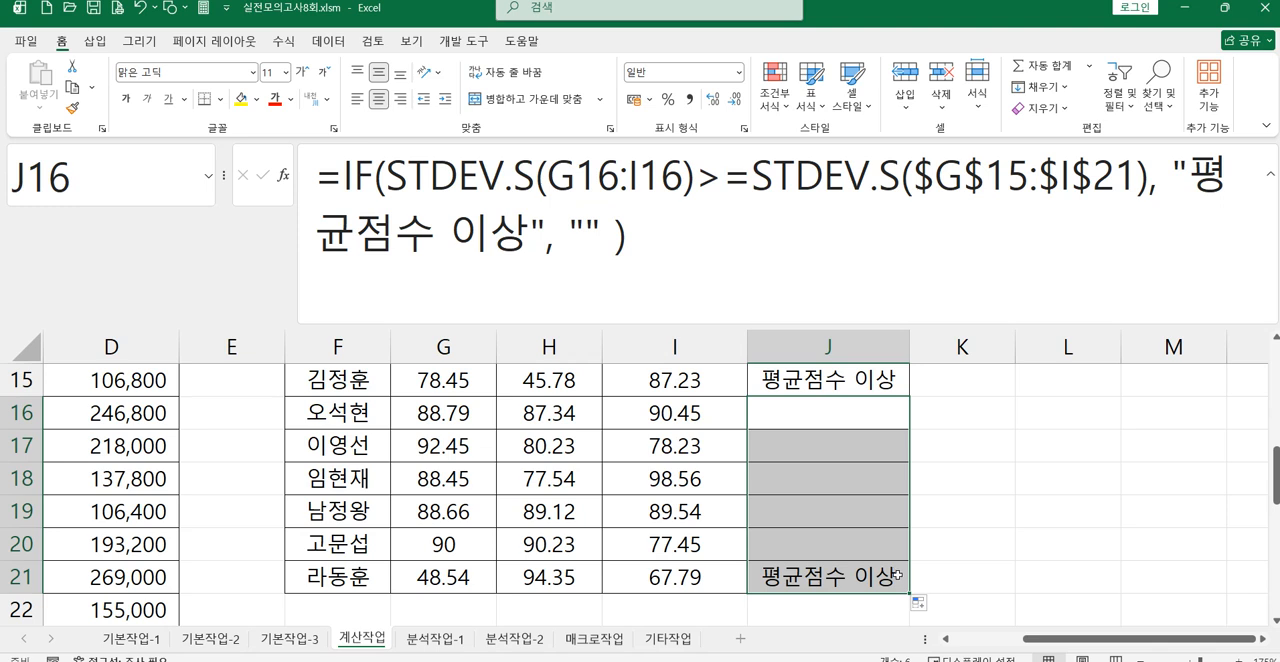
pyautogui.click(802, 376)
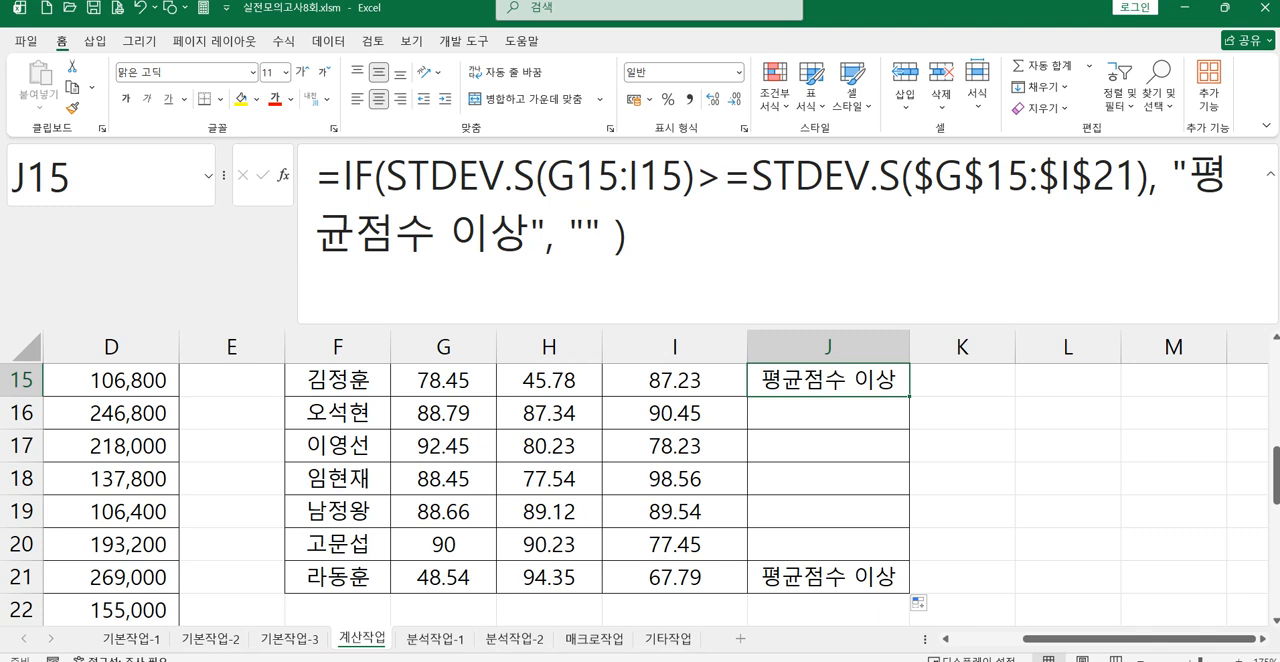
# Step: Switch to the exam sheet photo, read task 5's condition and required functions, and return to Excel at table 5's rows
pyautogui.hotkey('alt', 'Tab')
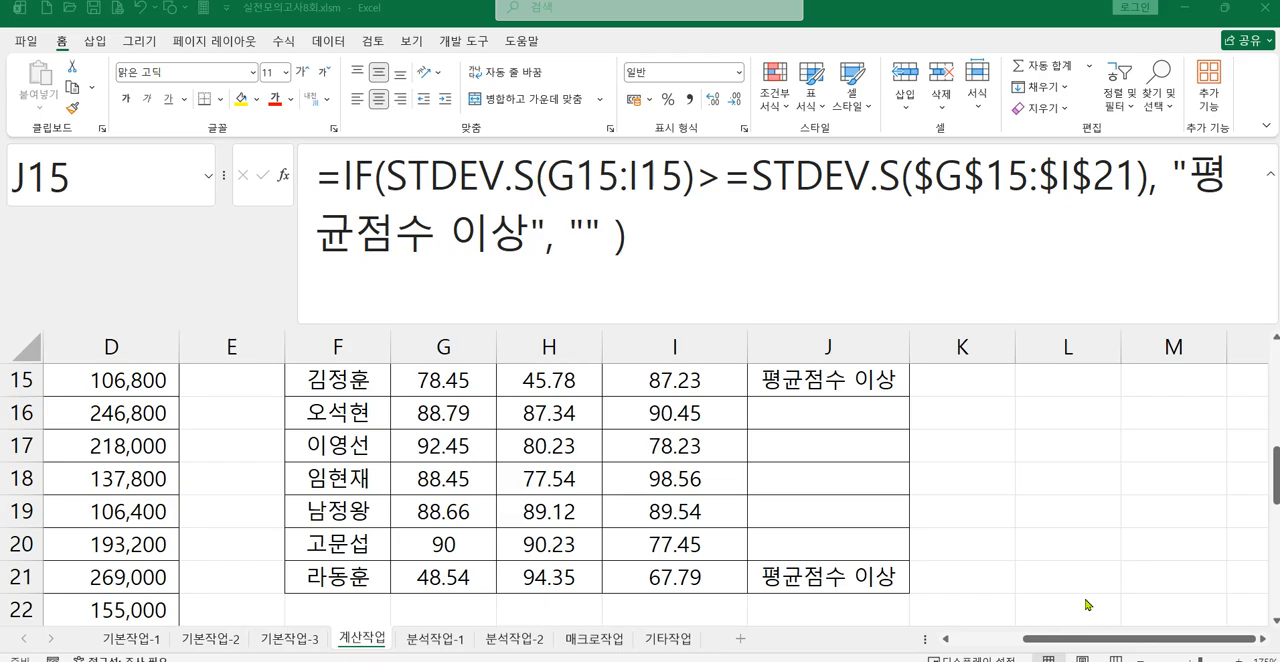
pyautogui.click(1013, 655)
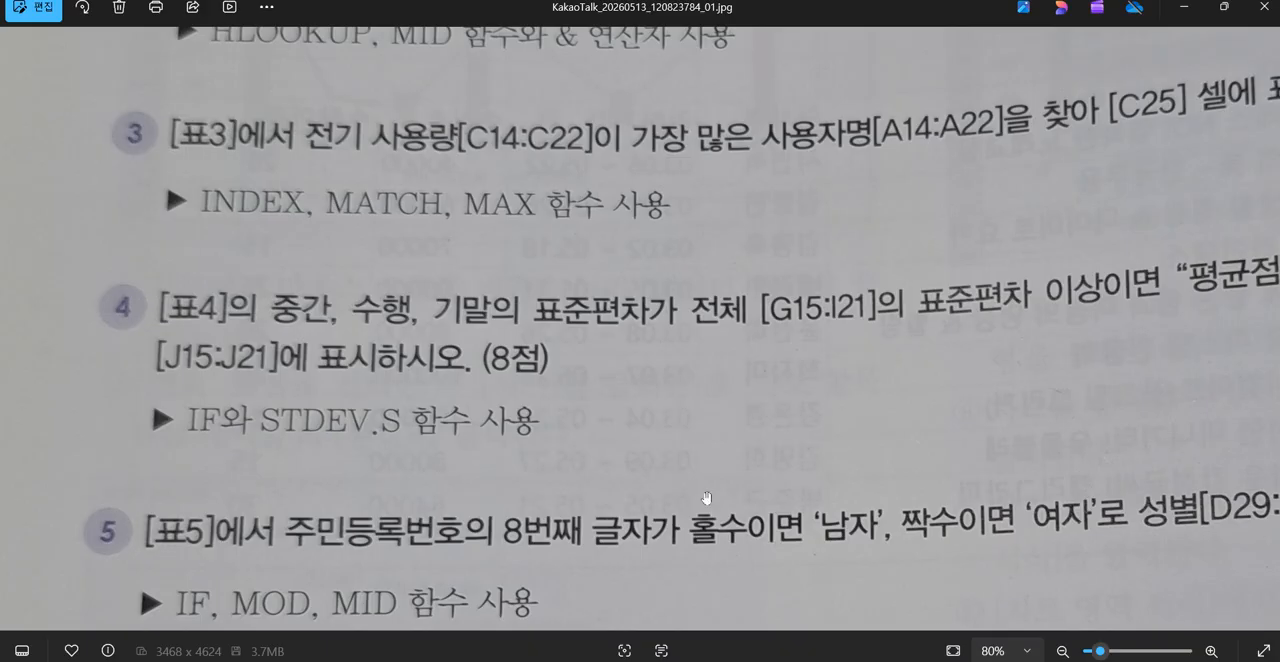
pyautogui.moveTo(296, 463); pyautogui.dragTo(273, 301)
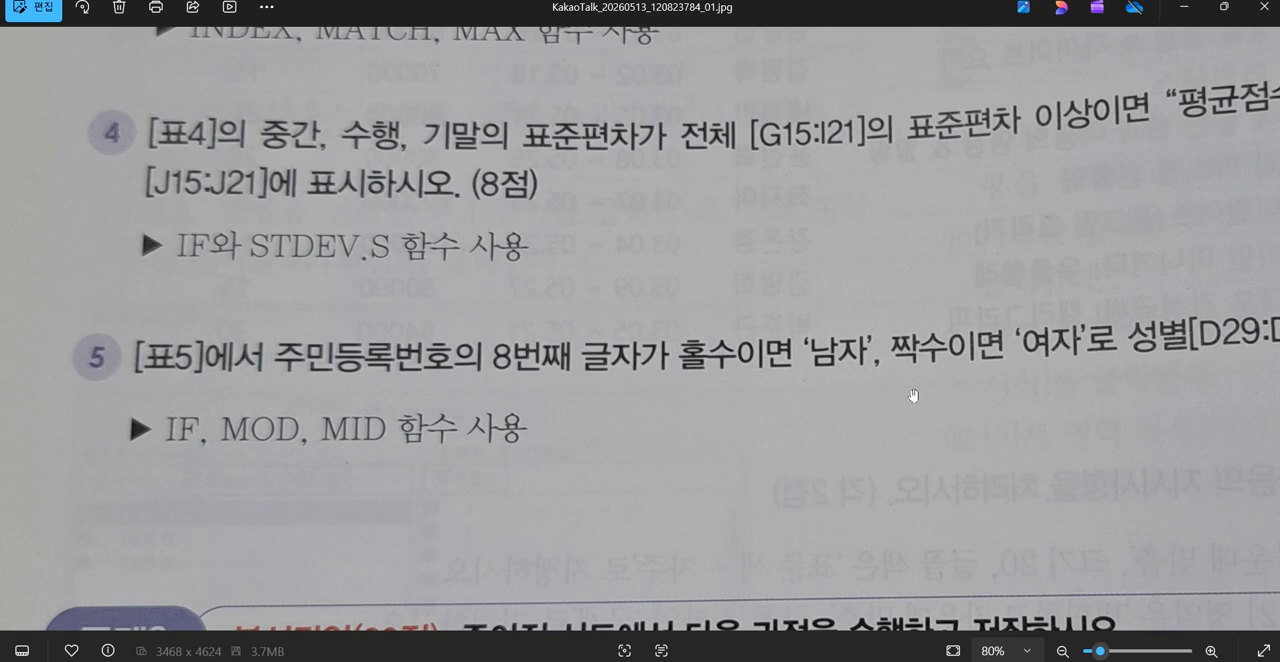
pyautogui.moveTo(1032, 370); pyautogui.dragTo(1009, 405)
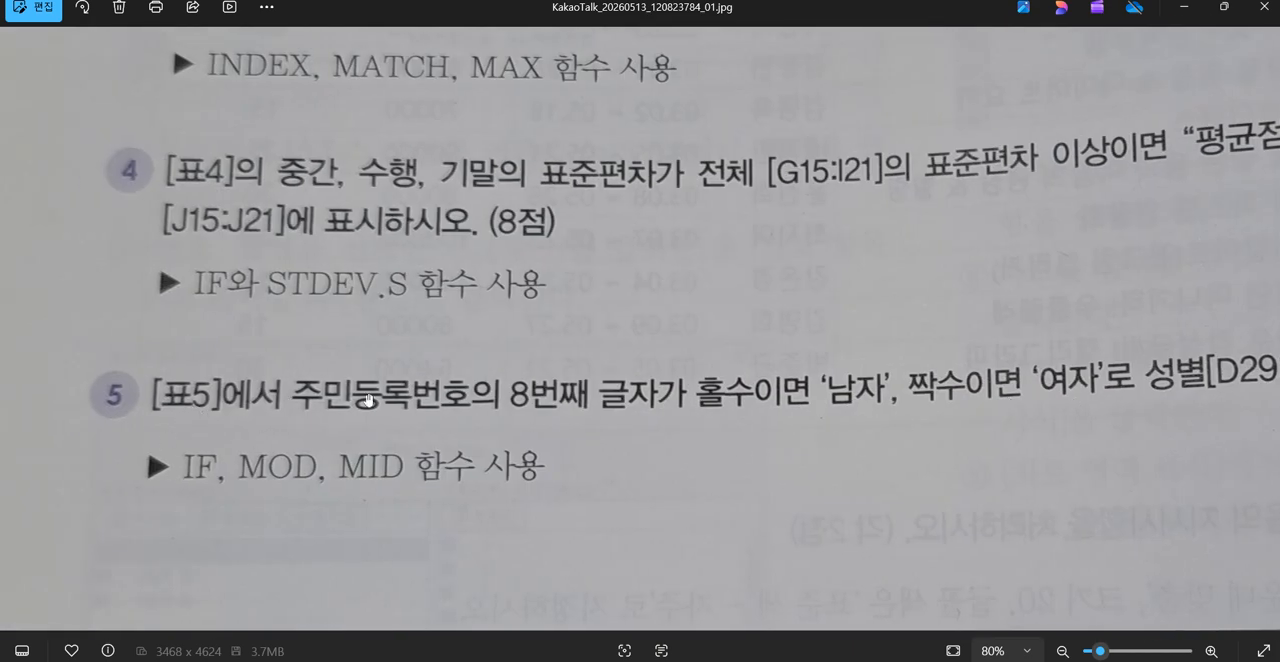
pyautogui.click(1184, 17)
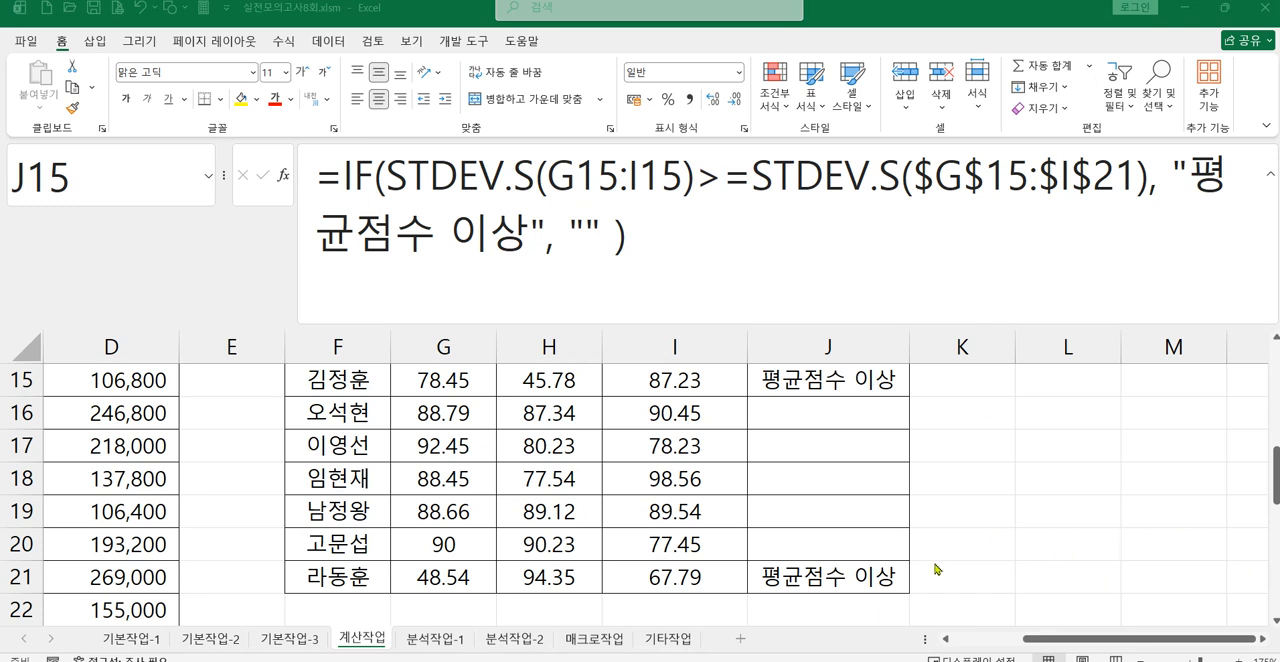
pyautogui.press('F2')
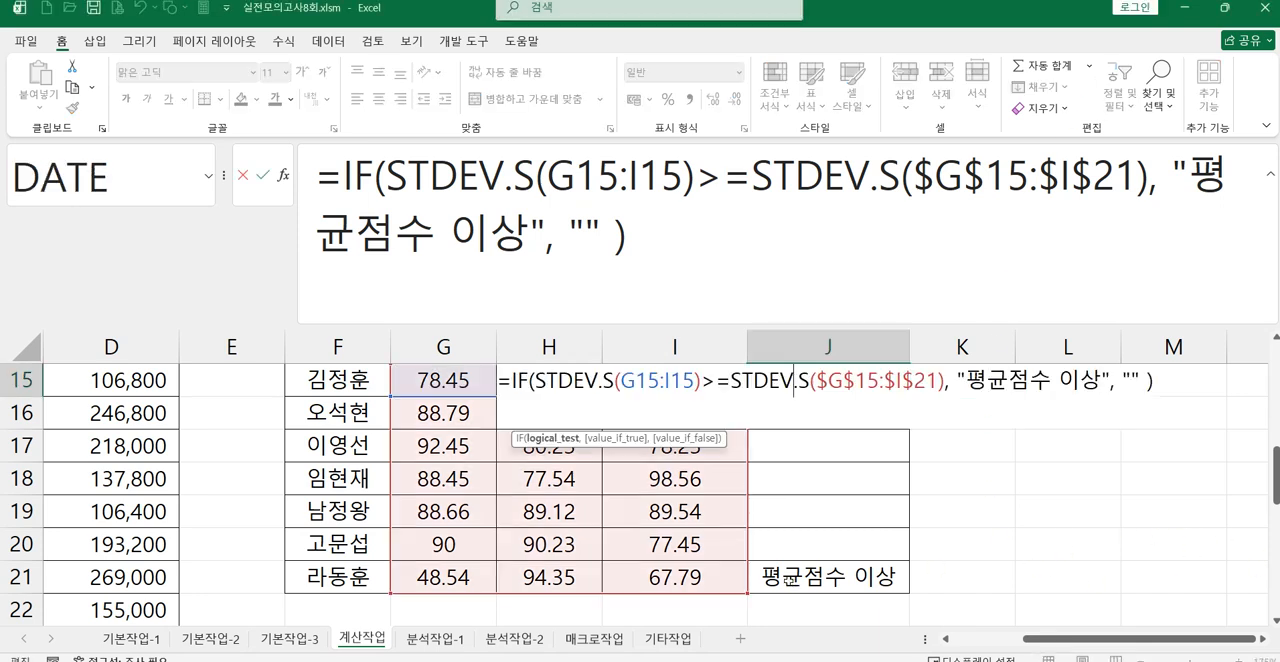
pyautogui.press('Escape')
pyautogui.scroll(-6, 943, 569)
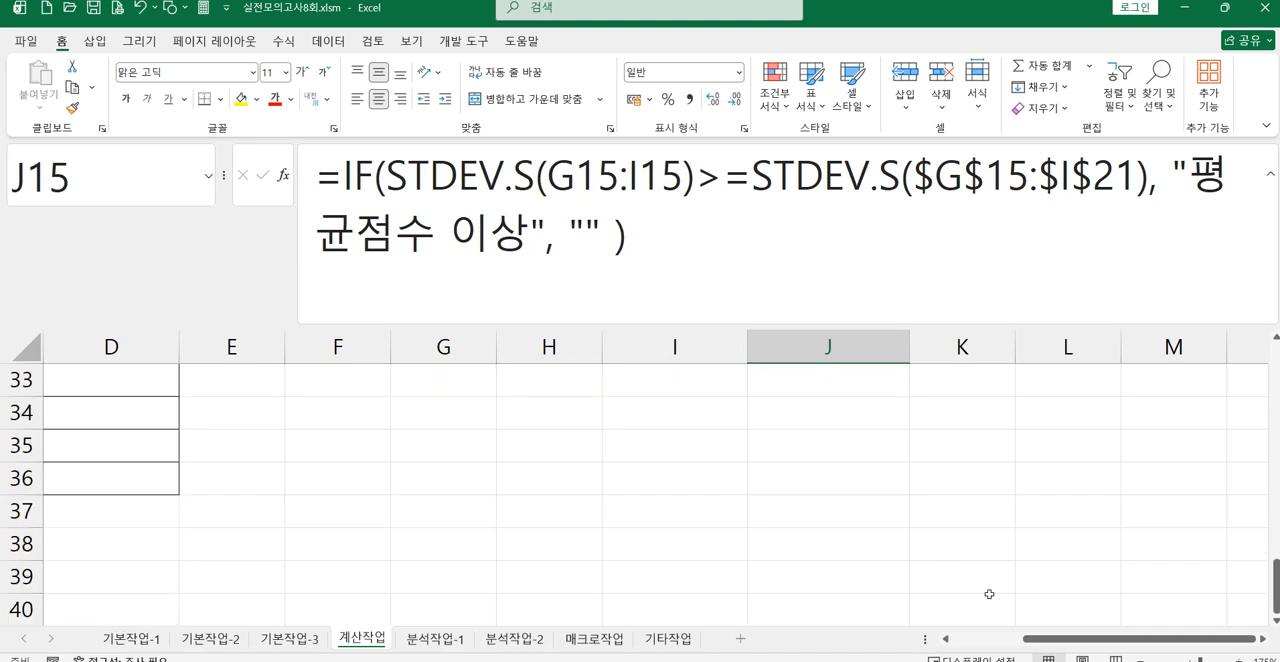
# Step: Enter =MID(C29,8,1) in D29, the first gender cell of table 5, to extract the registration number's eighth character
pyautogui.hscroll(-3, 1044, 620)
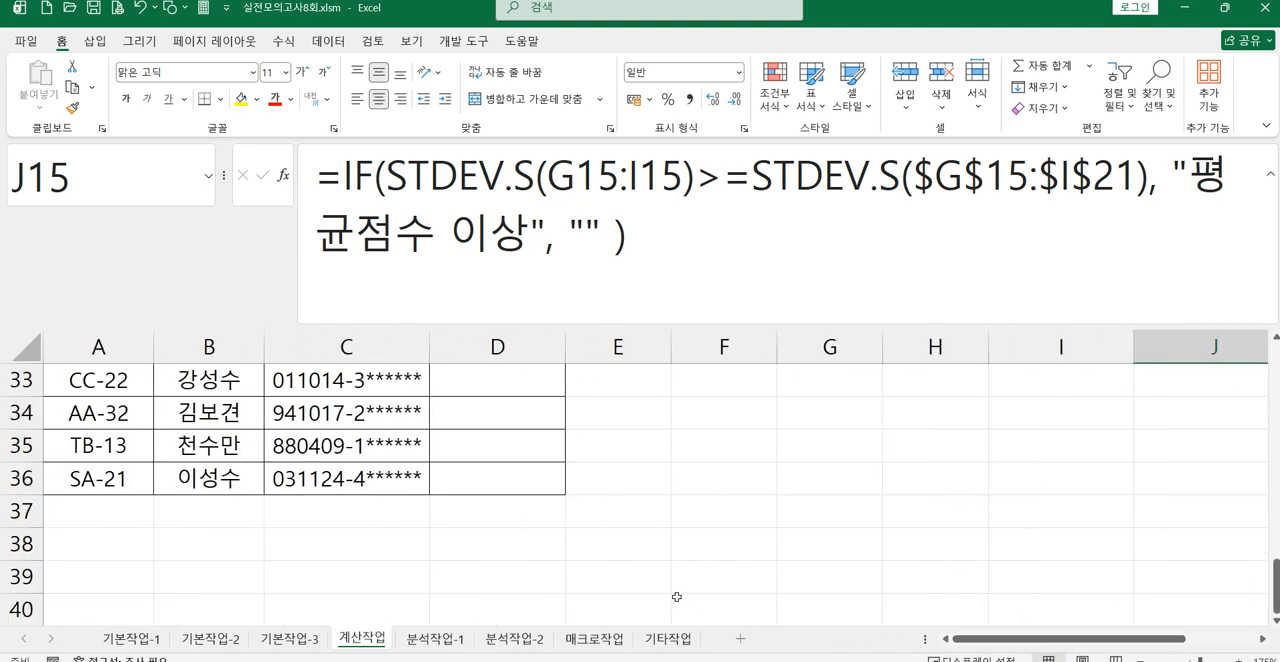
pyautogui.scroll(2, 677, 597)
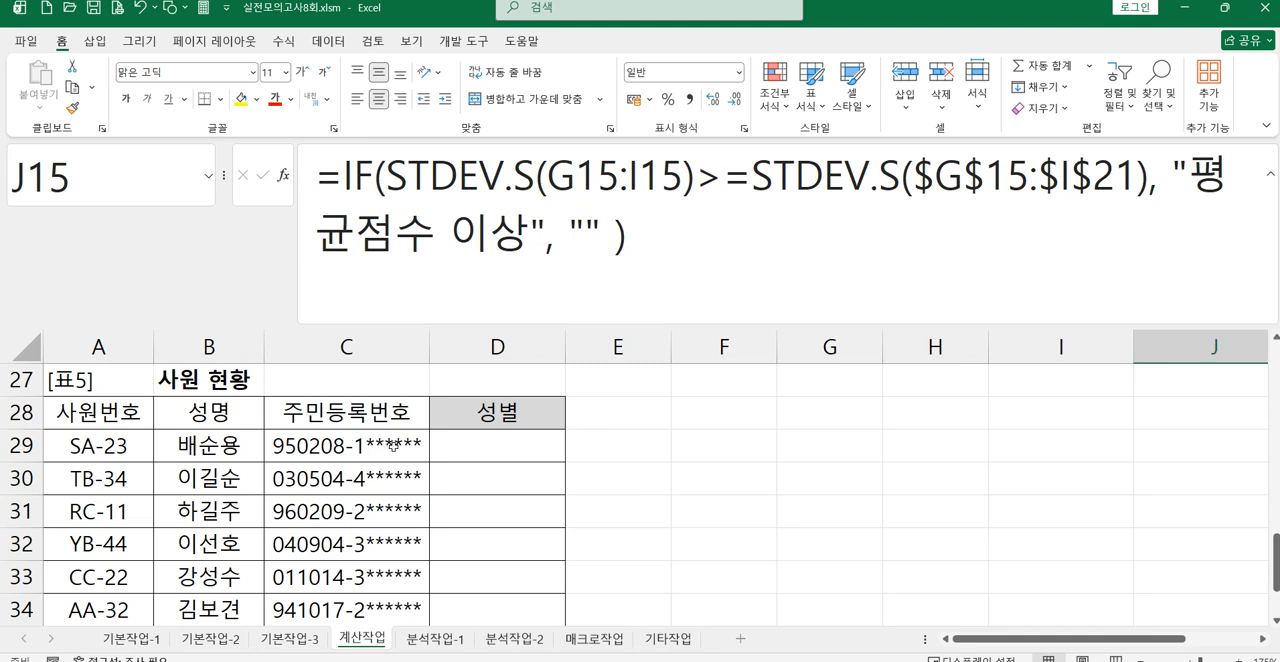
pyautogui.click(489, 457)
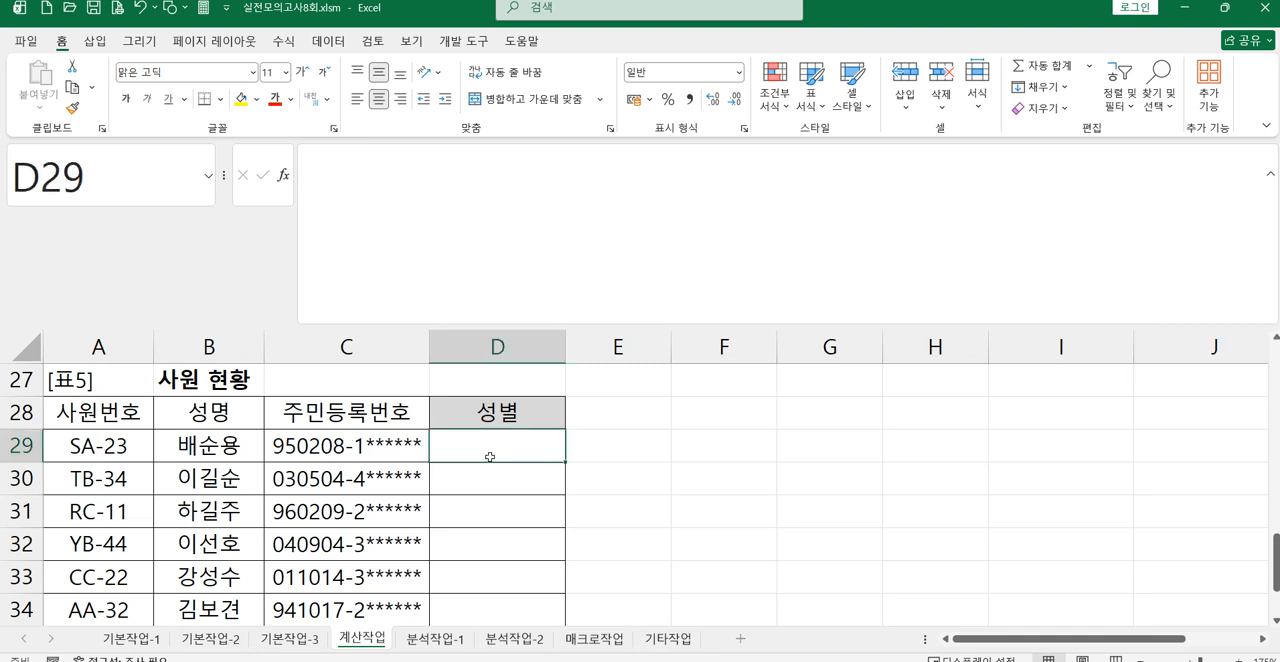
pyautogui.write('=ㅡ')
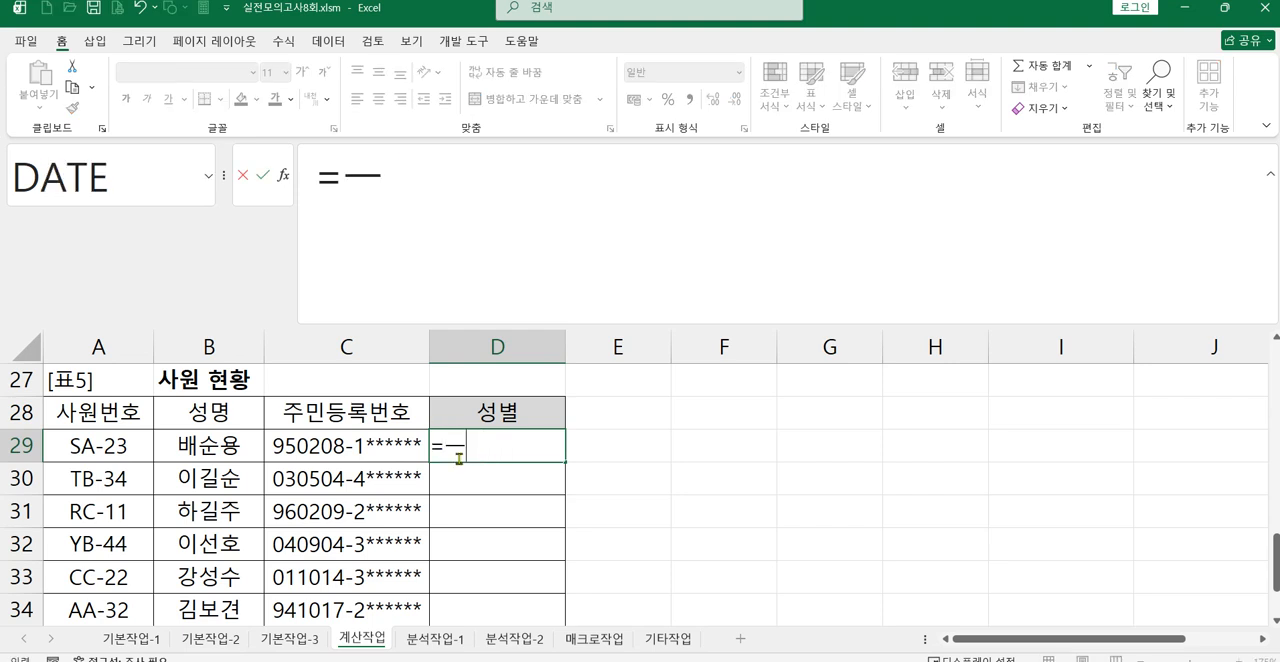
pyautogui.press('BackSpace')
pyautogui.write('mi')
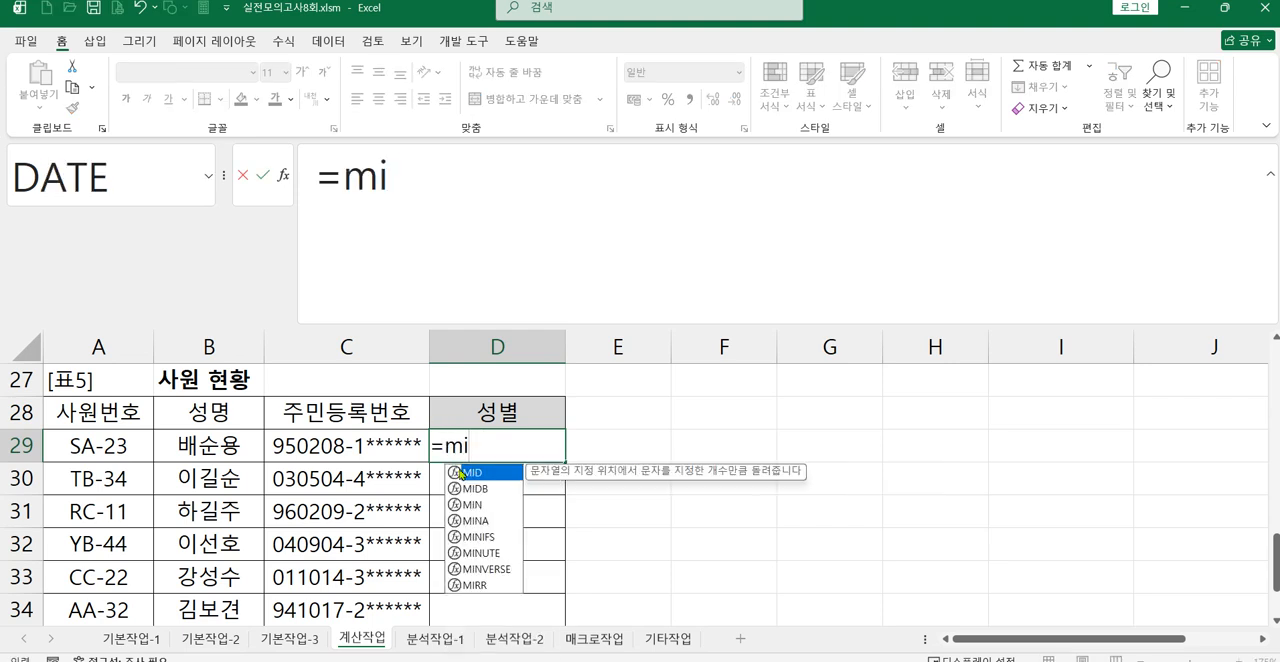
pyautogui.doubleClick(467, 472)
pyautogui.click(343, 440)
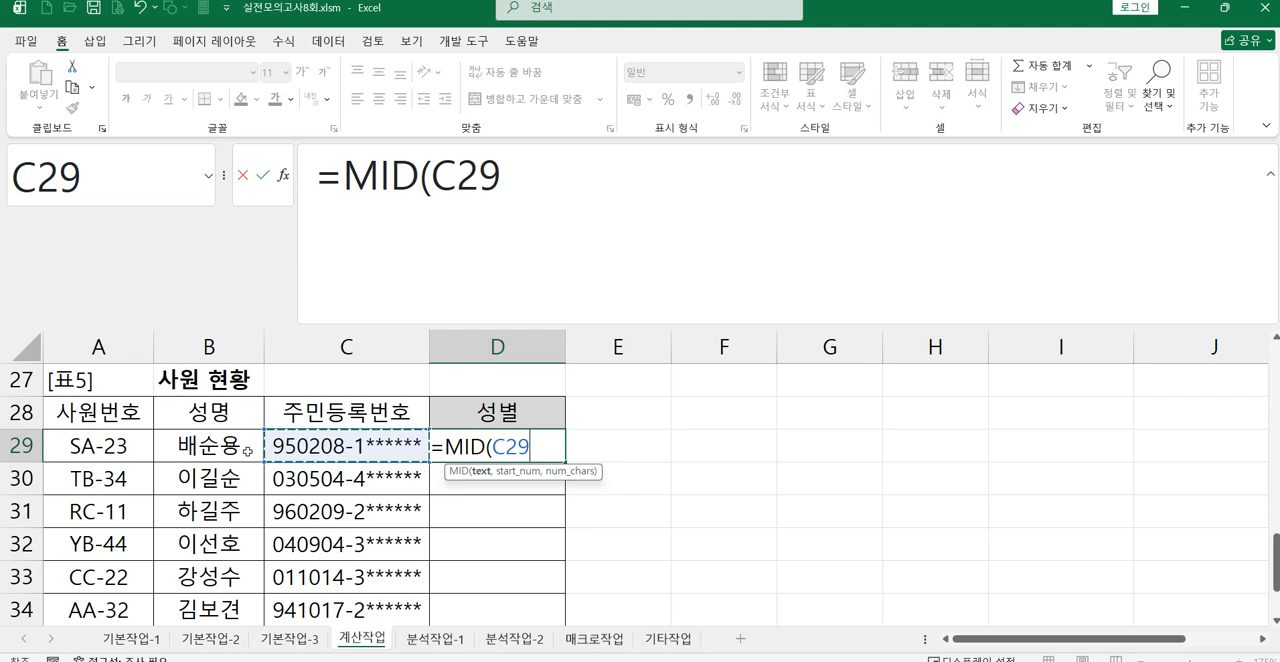
pyautogui.write(',8')
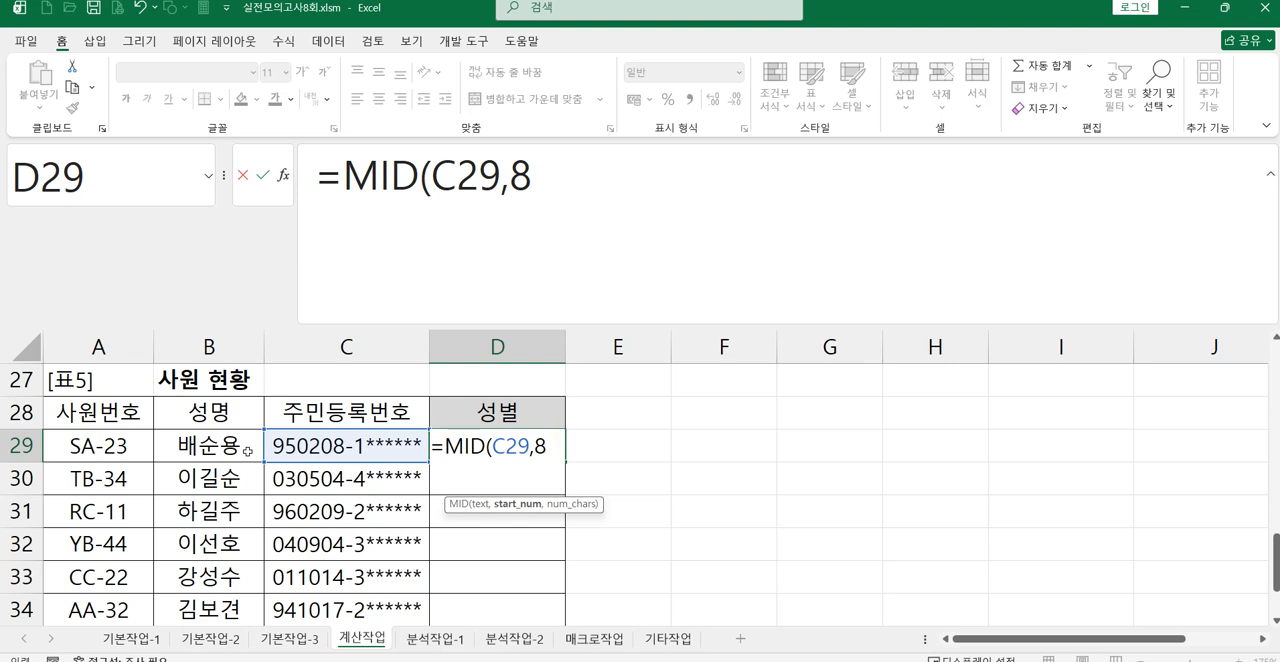
pyautogui.write(',1')
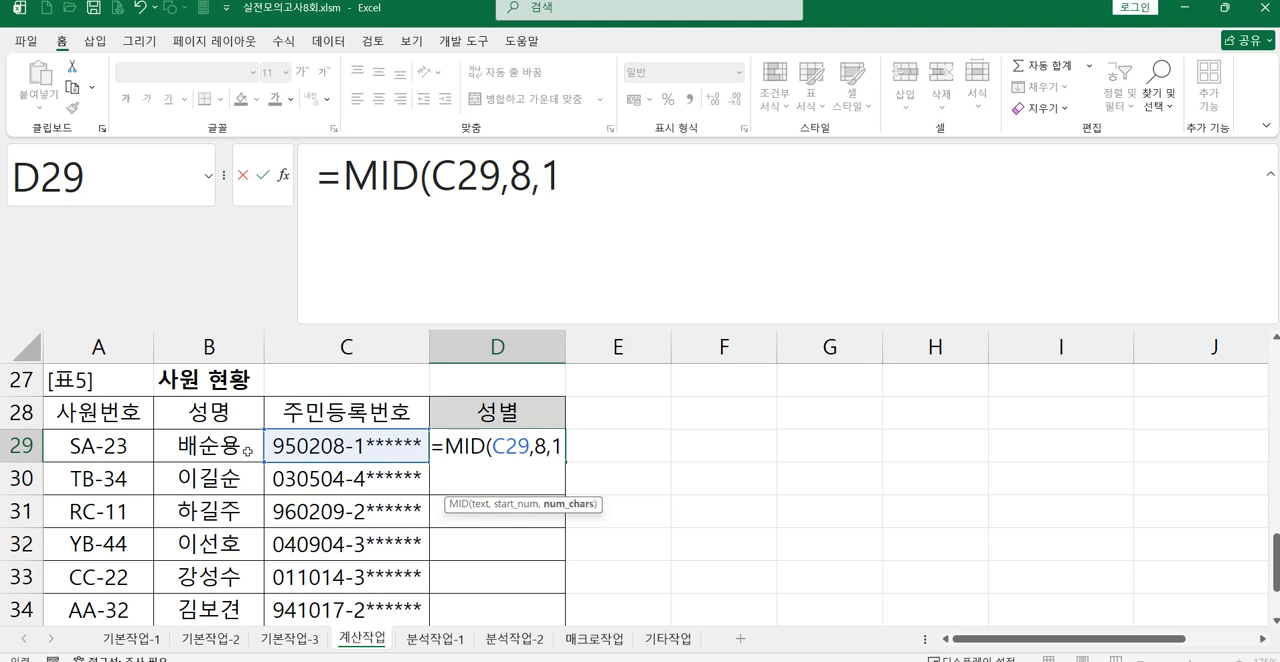
pyautogui.write(')')
pyautogui.press('Return')
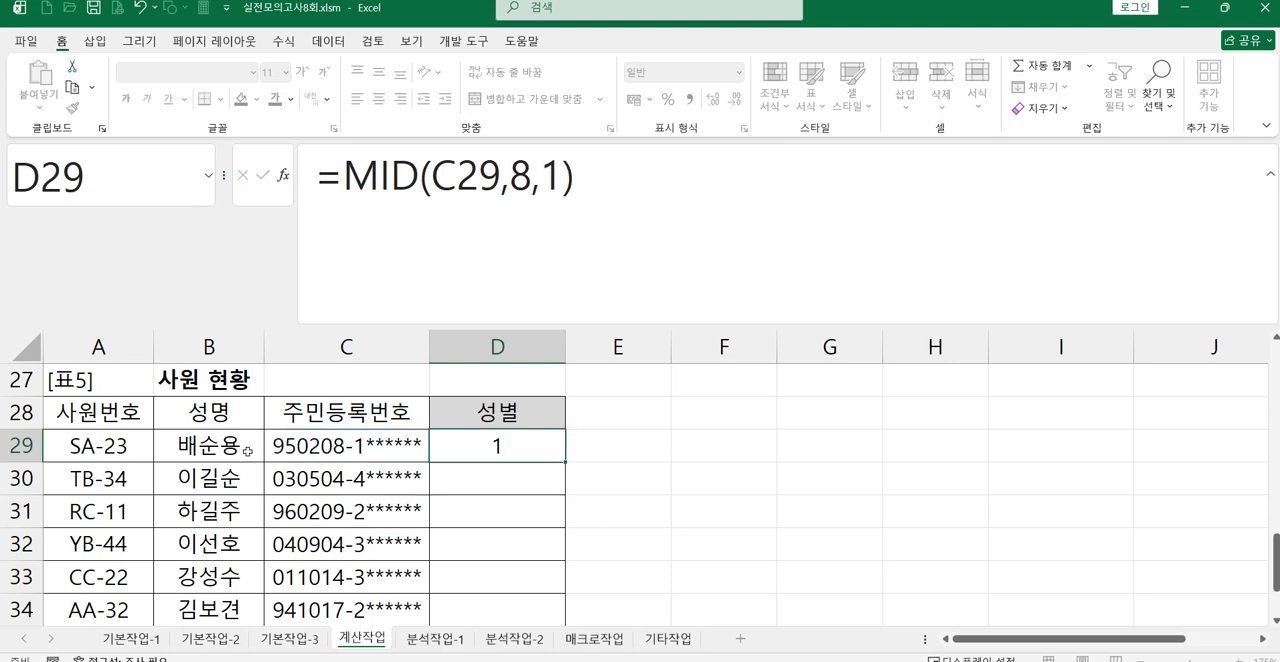
# Step: Fill D29's MID formula down through D36
pyautogui.click(494, 450)
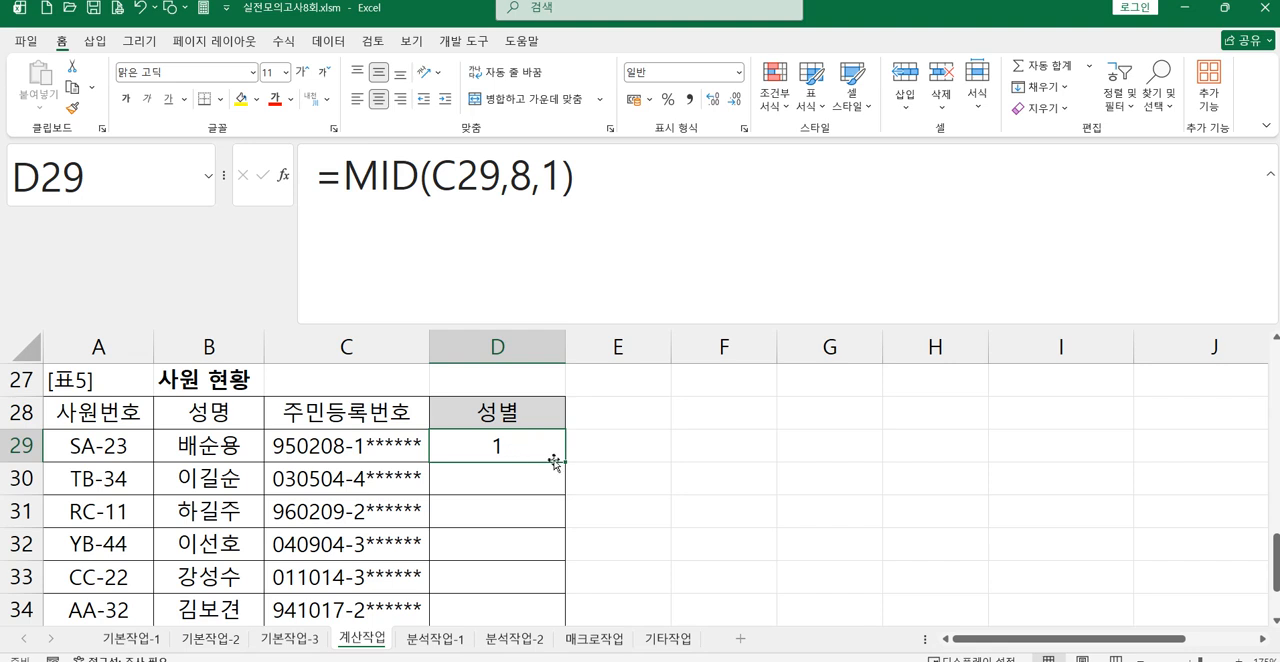
pyautogui.moveTo(566, 463); pyautogui.dragTo(530, 595)
pyautogui.scroll(1, 617, 563)
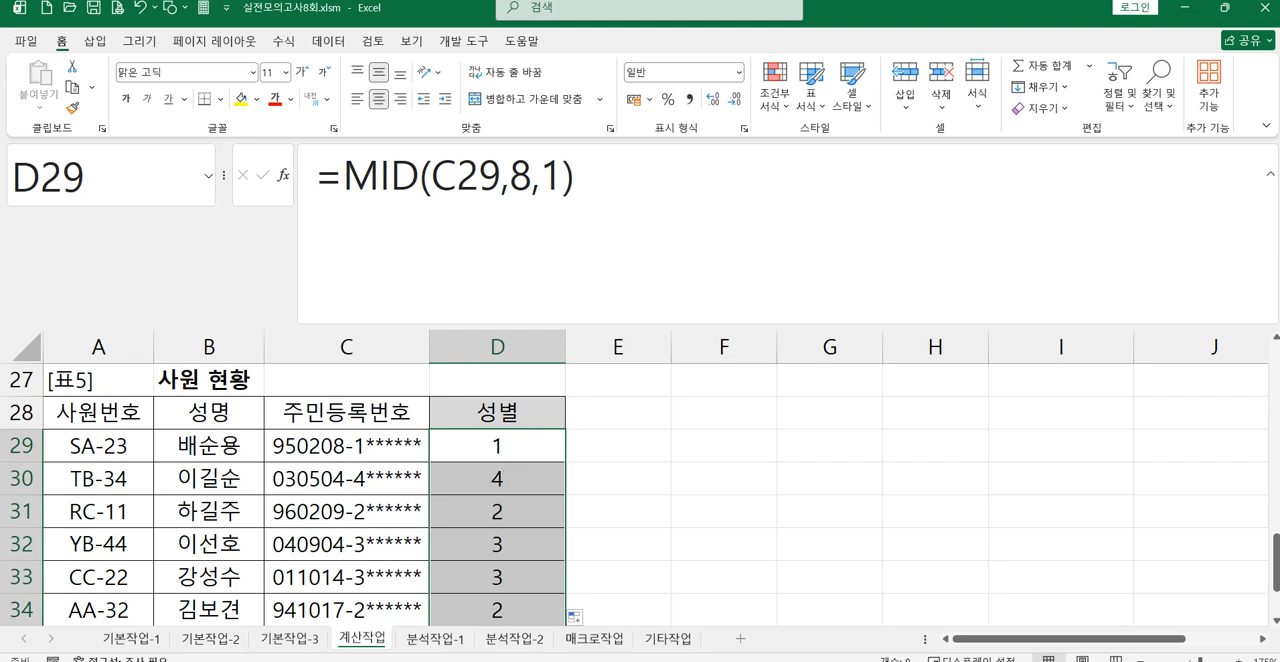
# Step: Recheck task 5 in the exam sheet photo and nest D29's MID function inside MOD with a divisor of 2
pyautogui.hotkey('alt', 'Tab')
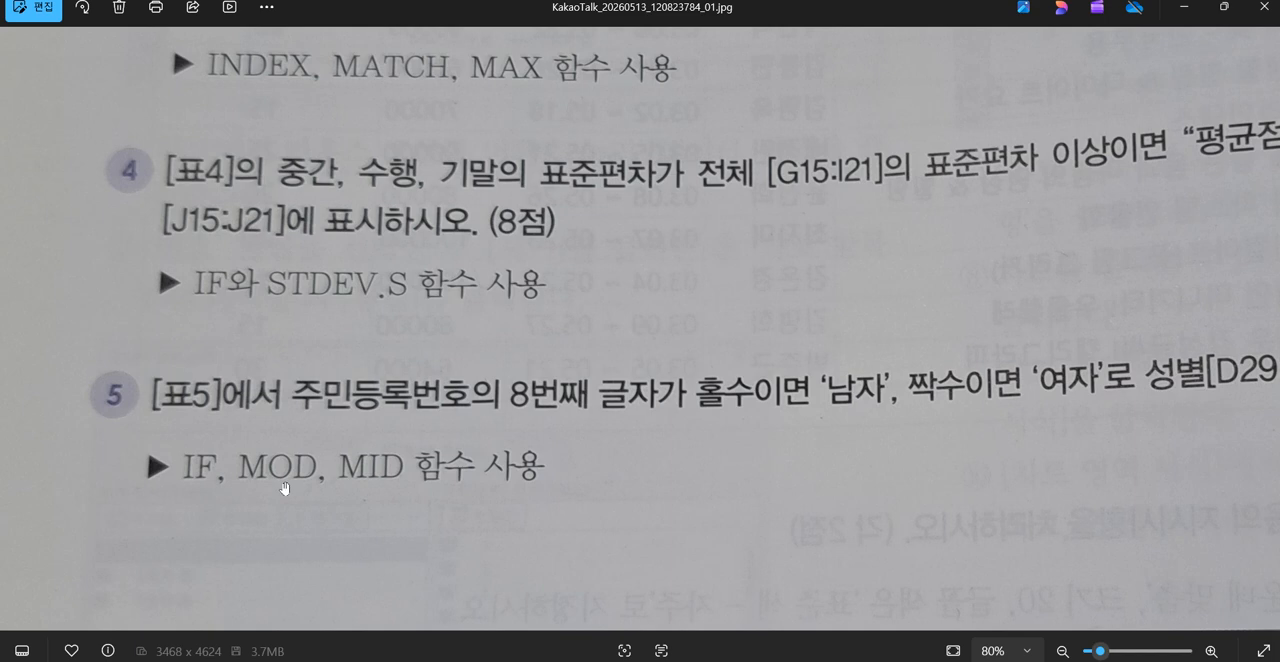
pyautogui.click(1184, 7)
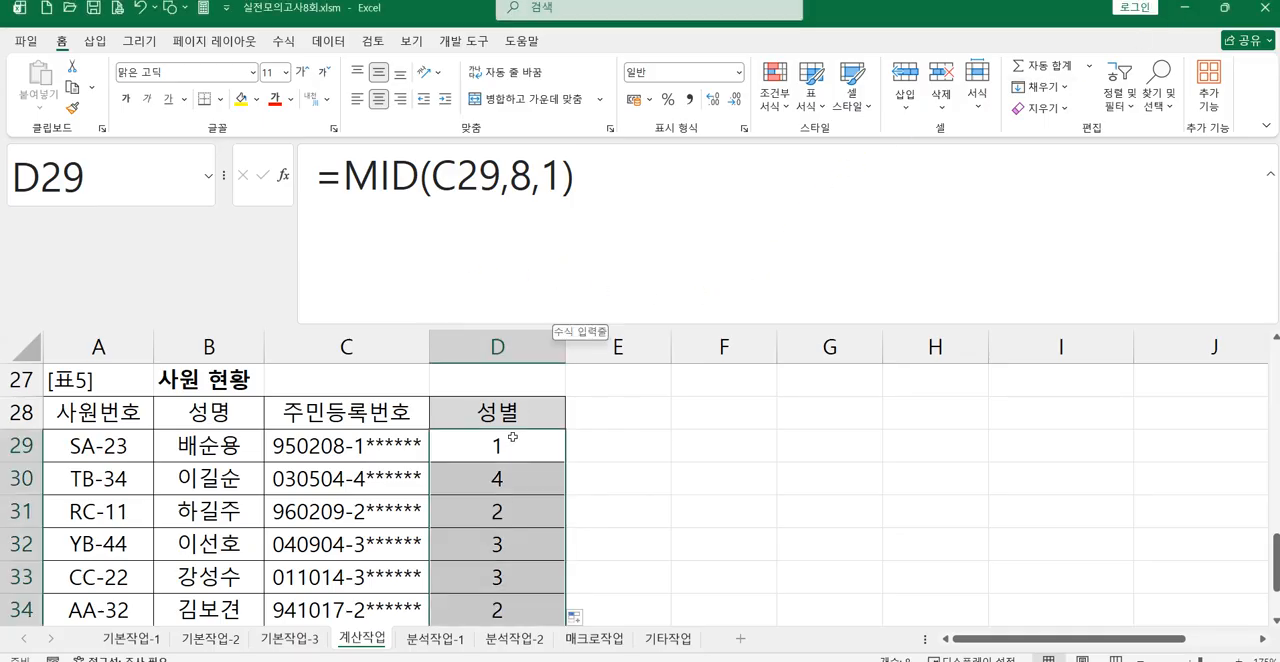
pyautogui.click(510, 440)
pyautogui.click(336, 168)
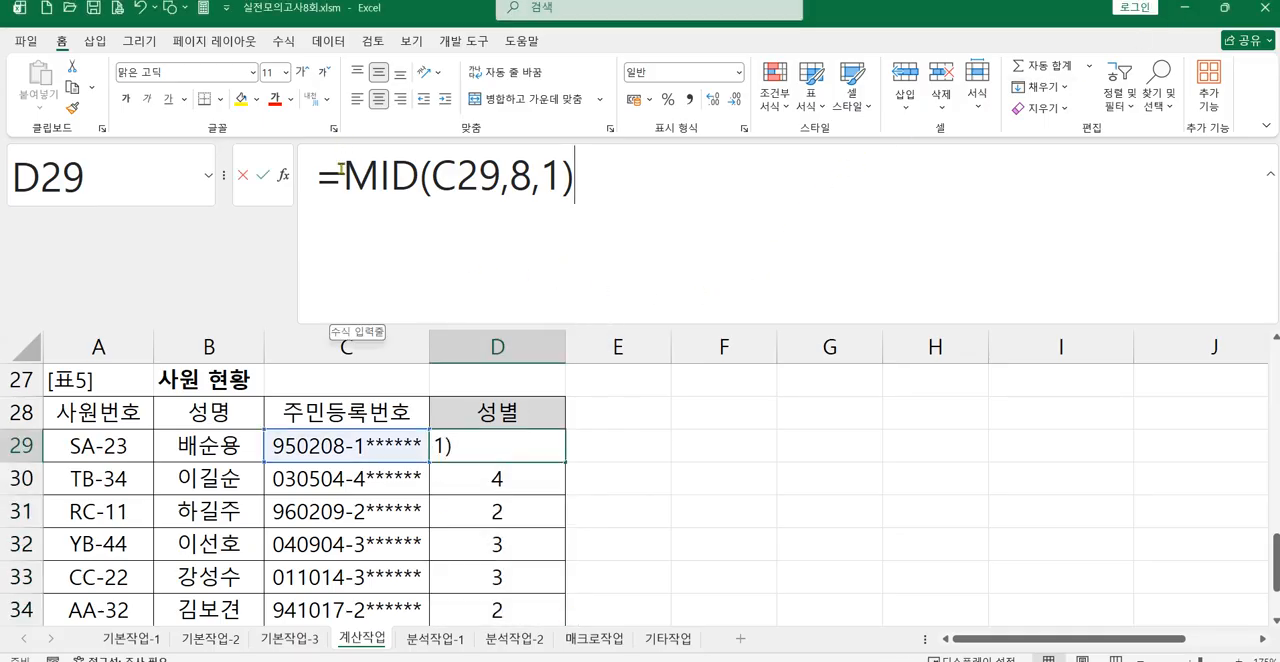
pyautogui.write('mo')
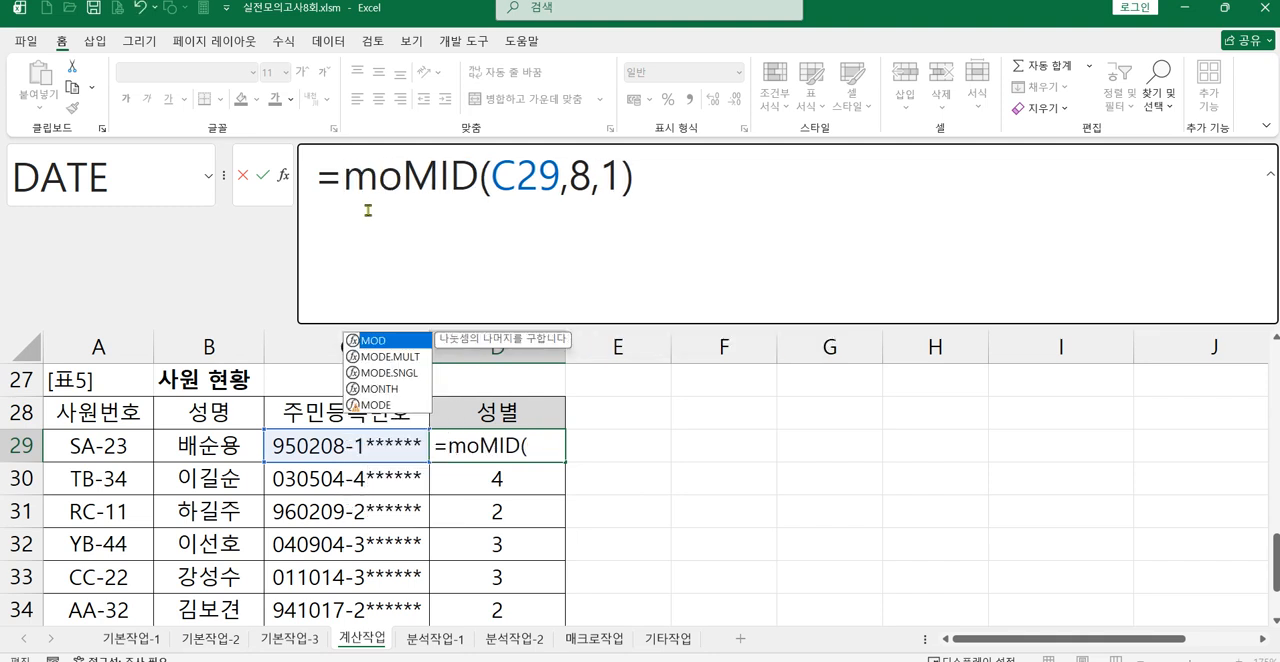
pyautogui.doubleClick(376, 341)
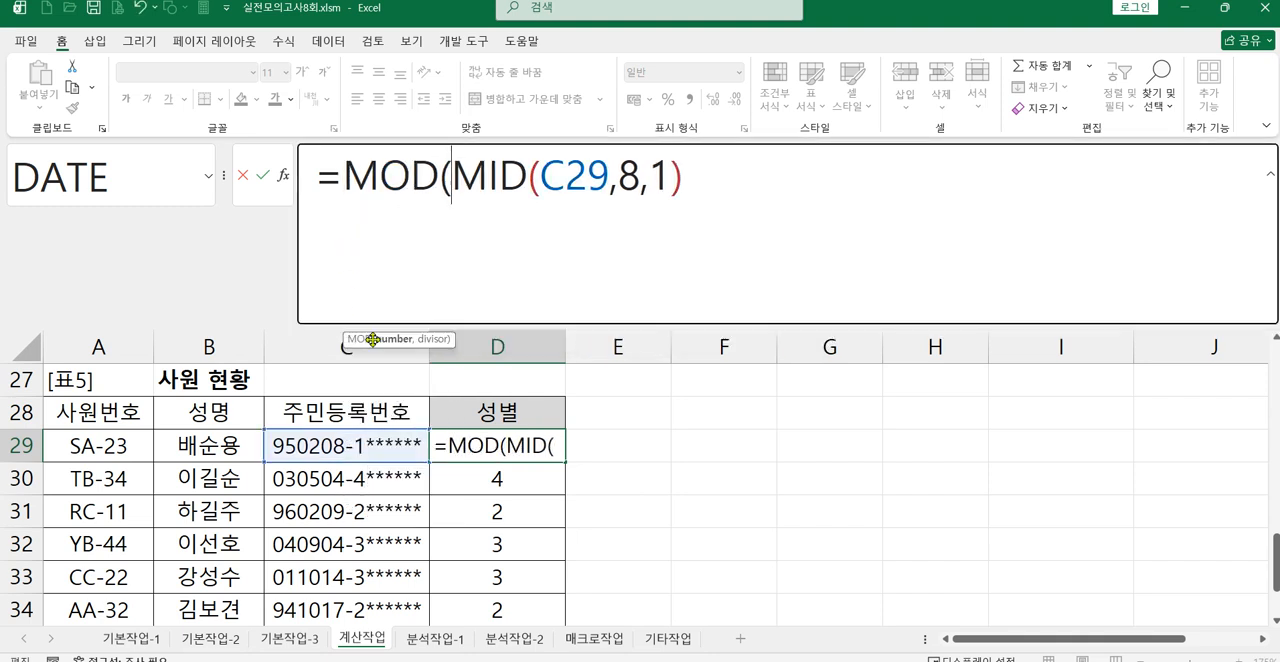
pyautogui.moveTo(451, 180); pyautogui.dragTo(686, 185)
pyautogui.click(703, 179)
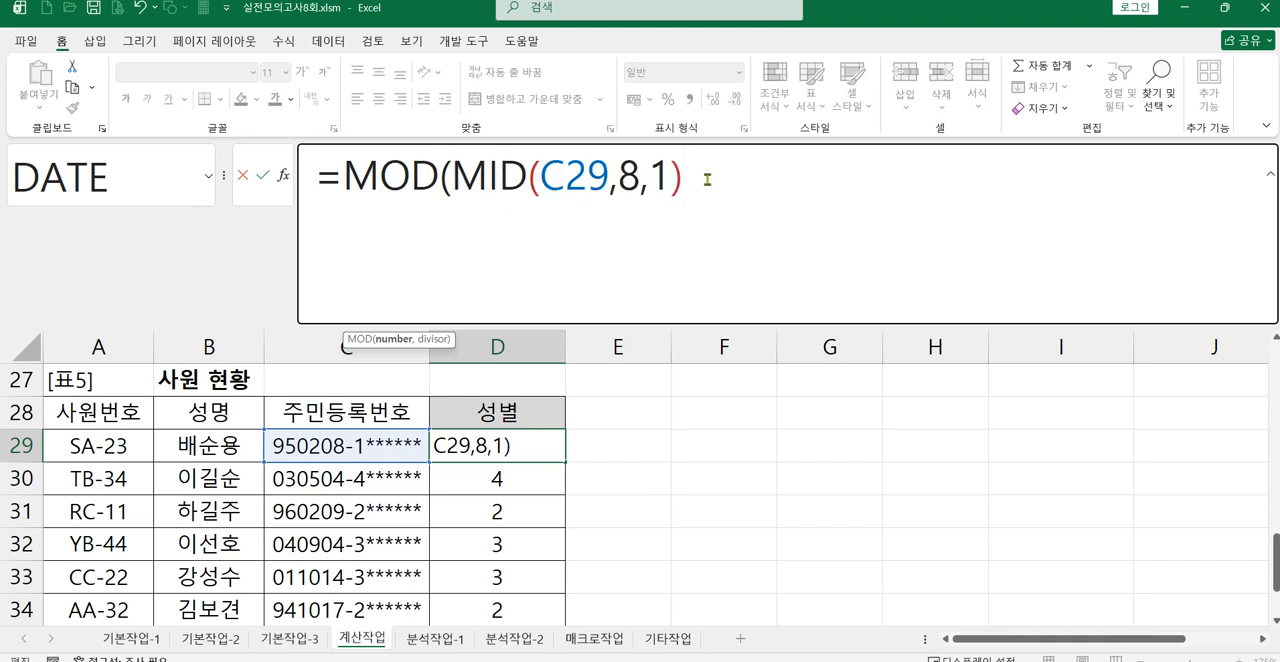
pyautogui.write(',2)')
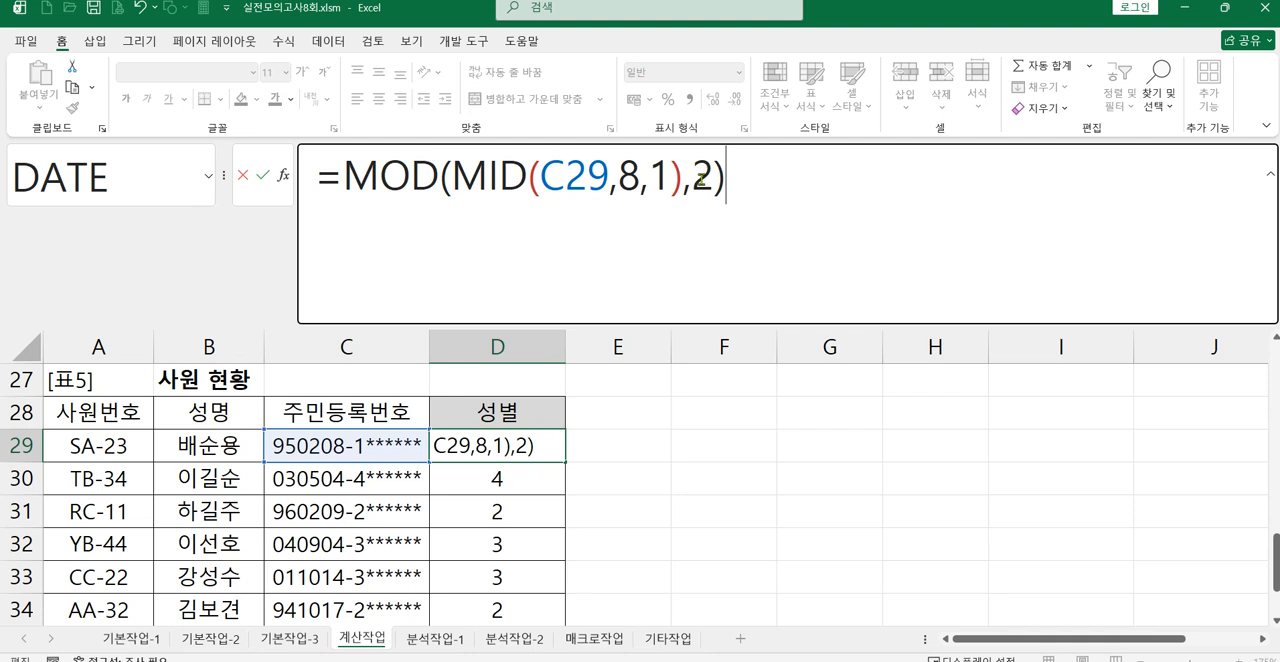
# Step: Append the comparison =0 to D29's MOD expression to test for an even digit
pyautogui.moveTo(454, 170); pyautogui.dragTo(684, 172)
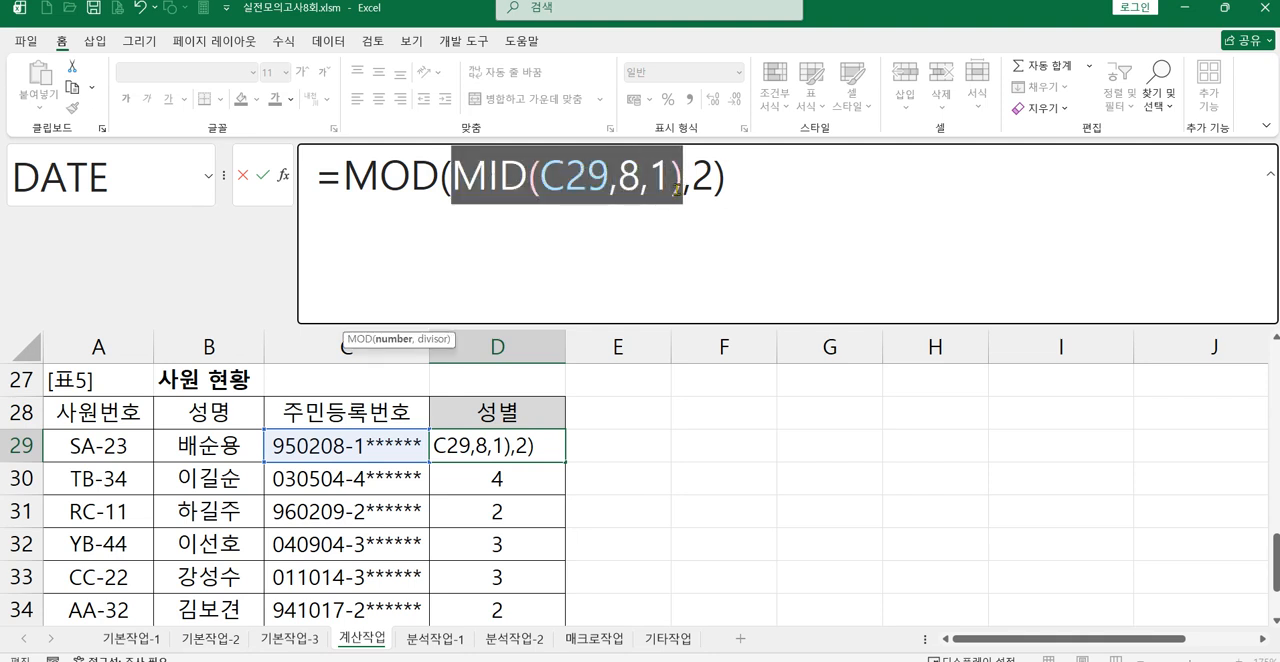
pyautogui.click(773, 183)
pyautogui.write('=0')
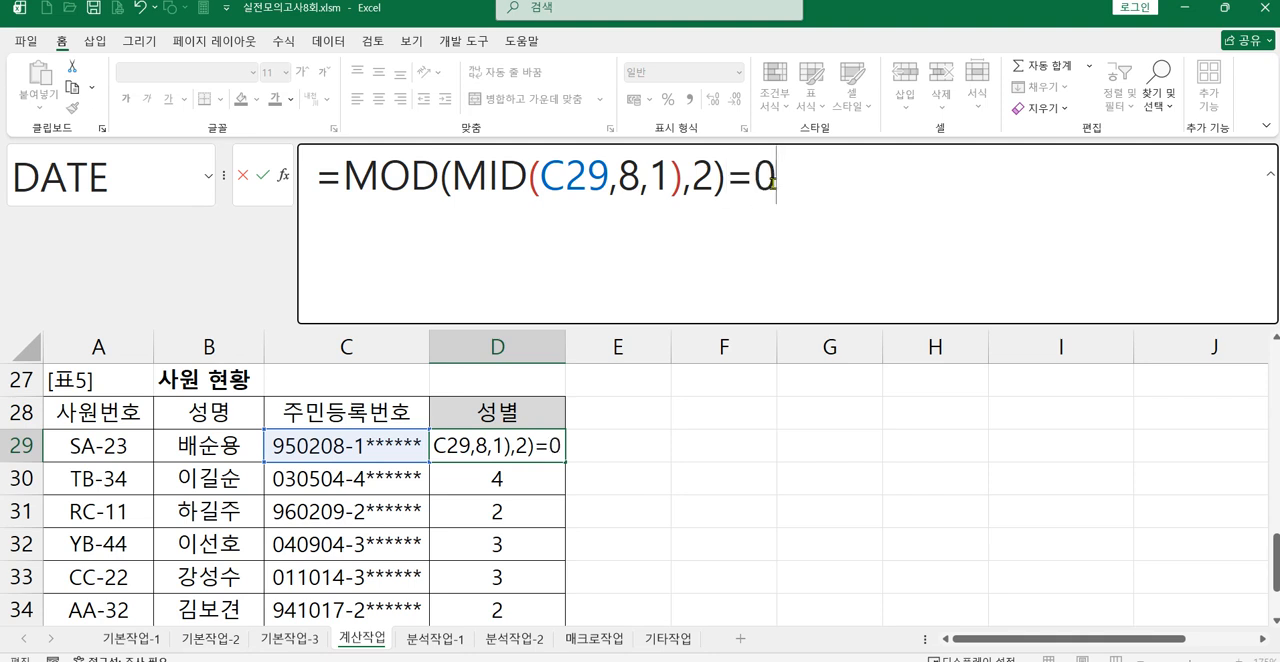
# Step: Try 1 instead of 0 as the comparison value in D29's MOD test, and put 0 back
pyautogui.press('BackSpace')
pyautogui.write('1')
pyautogui.press('BackSpace')
pyautogui.write('0')
pyautogui.press('BackSpace')
pyautogui.write('1')
pyautogui.press('BackSpace')
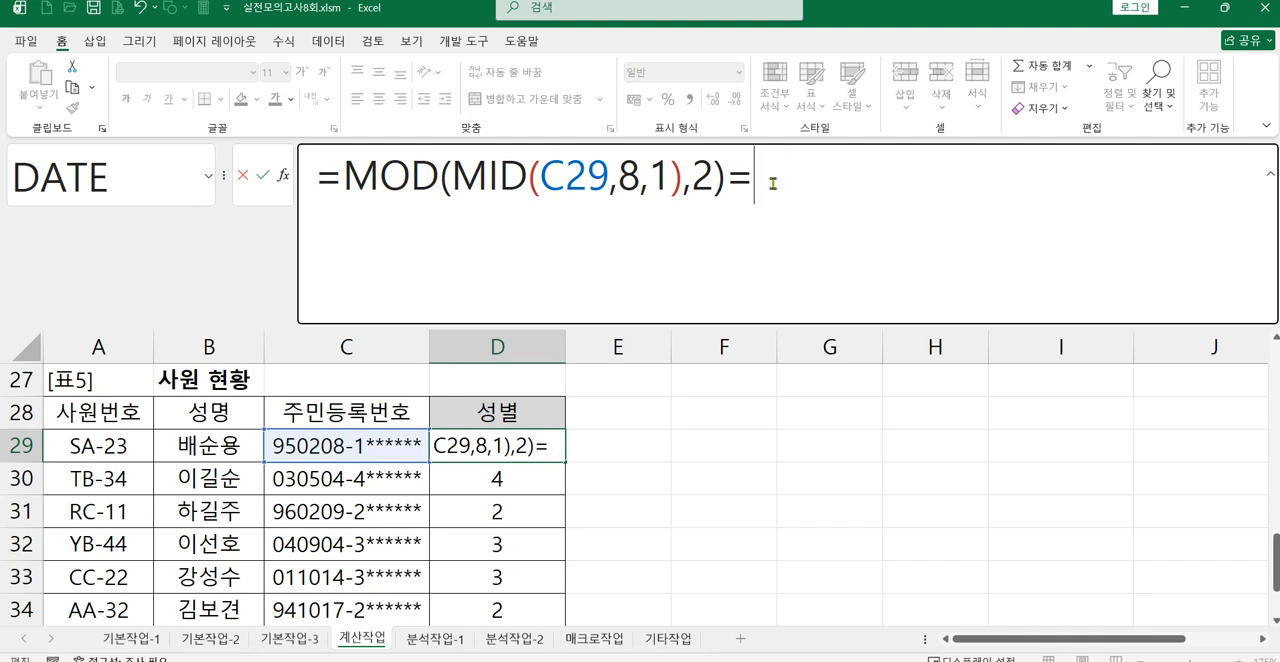
pyautogui.write('0')
pyautogui.press('BackSpace')
pyautogui.write('1')
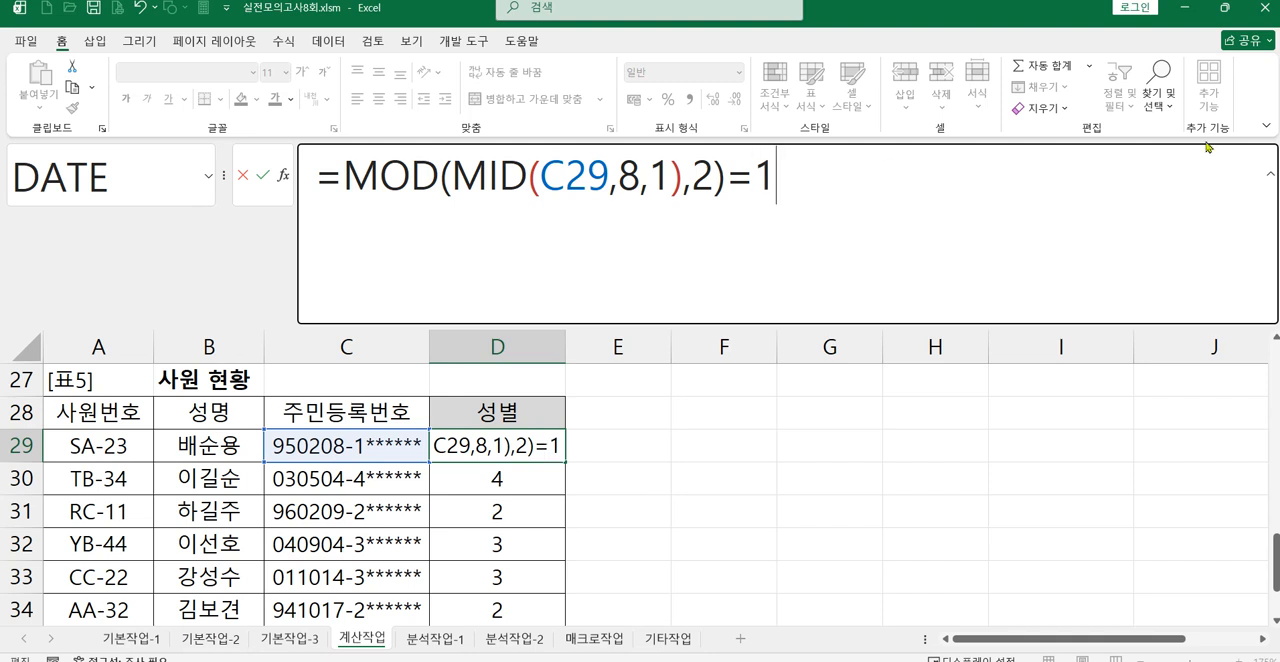
pyautogui.press('BackSpace')
pyautogui.write('0')
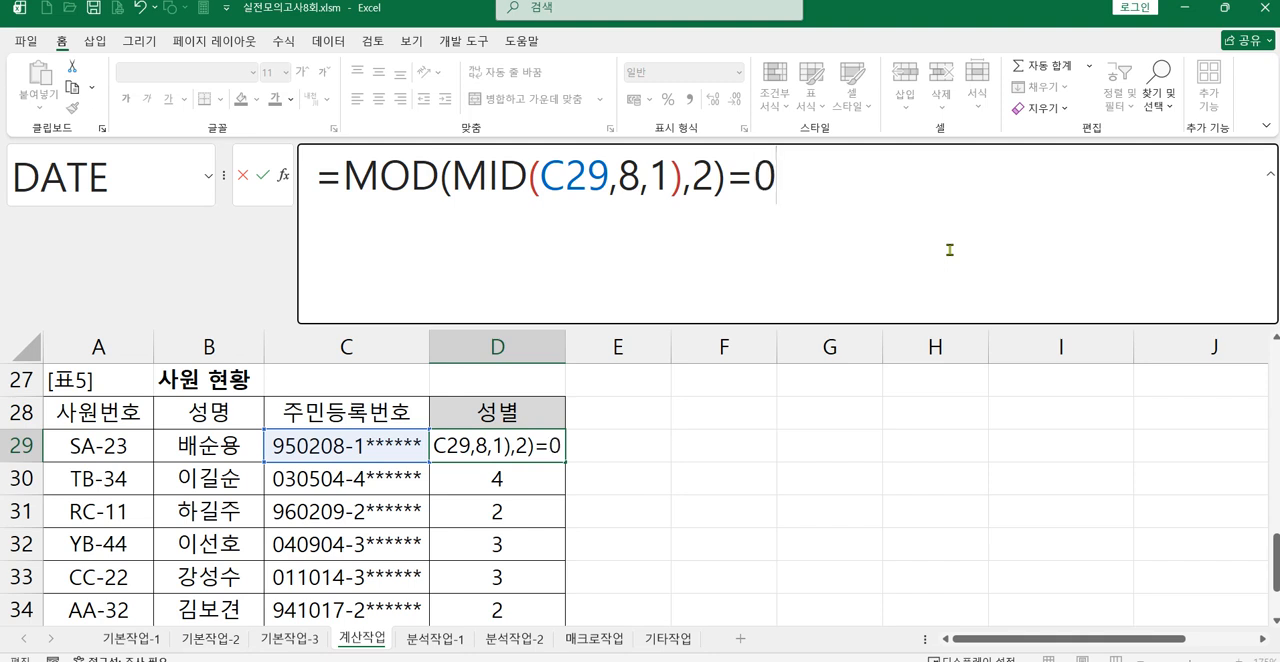
# Step: Confirm D29's MOD test formula and fill it down through D36
pyautogui.press('Return')
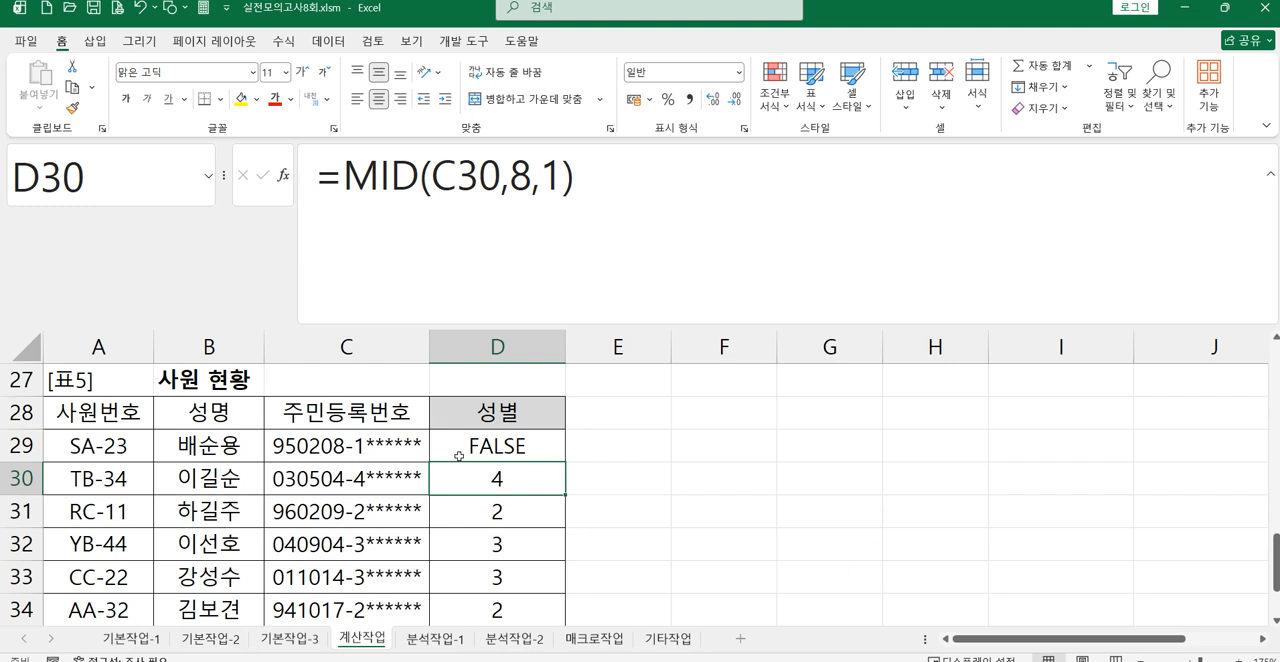
pyautogui.click(520, 447)
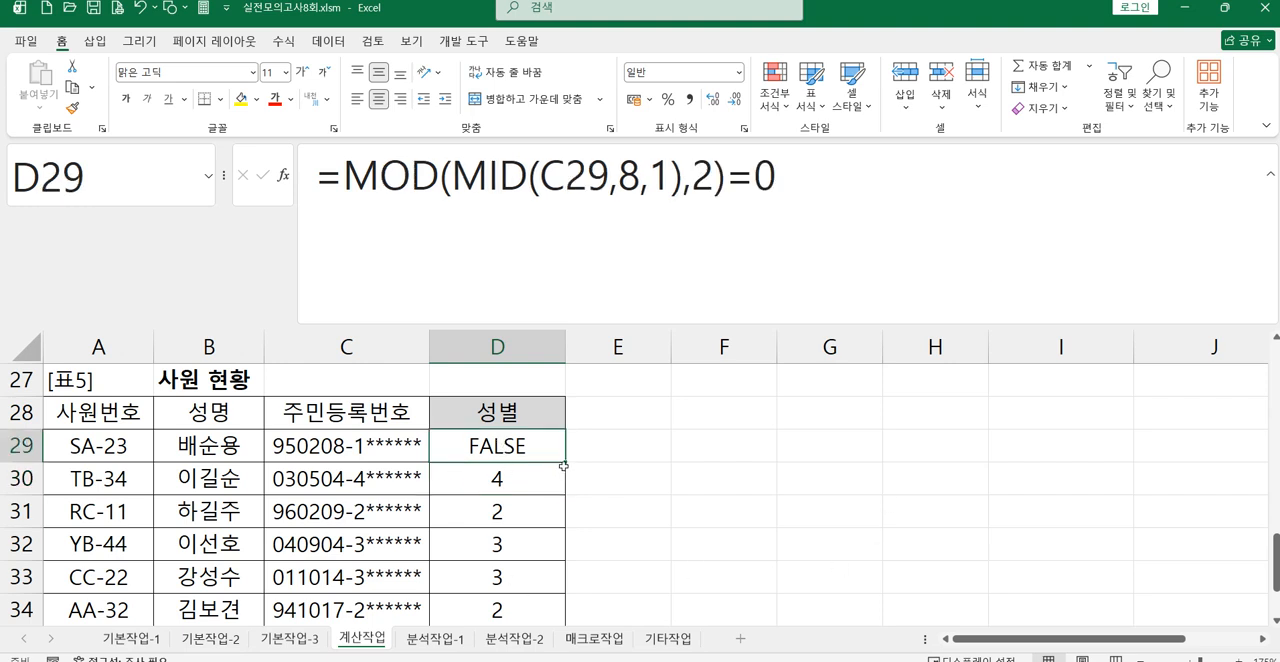
pyautogui.moveTo(567, 463); pyautogui.dragTo(544, 585)
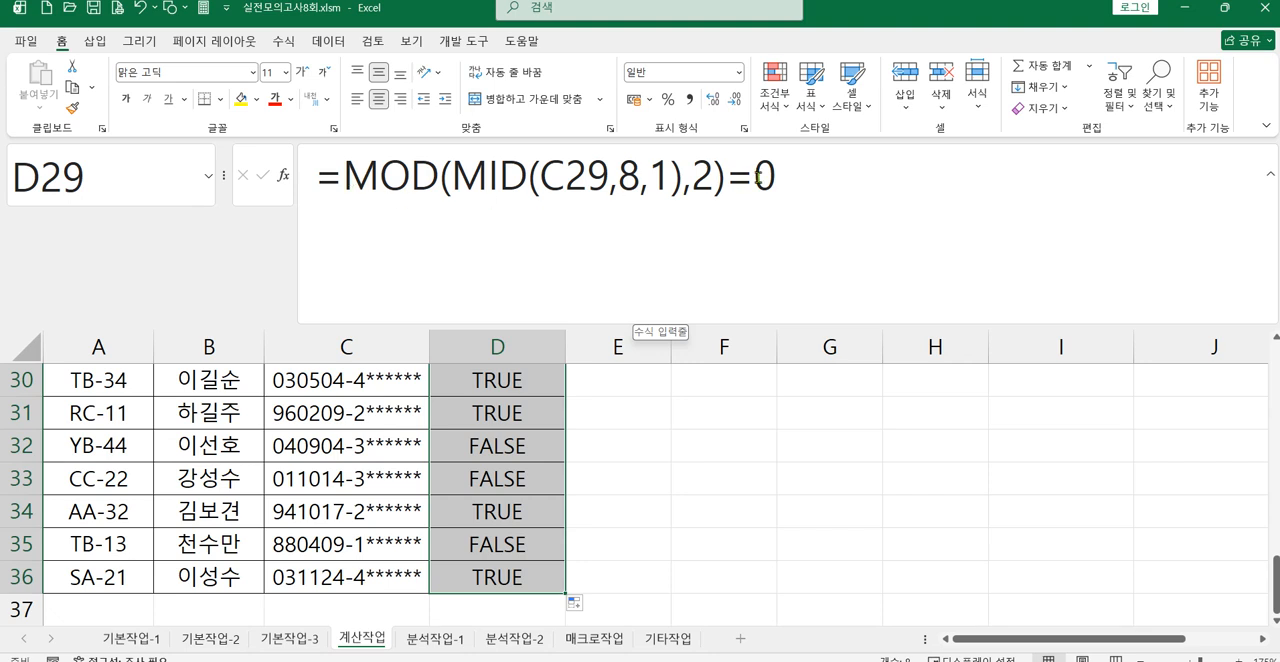
# Step: Insert the IF function before the MOD comparison in D29's formula
pyautogui.click(337, 183)
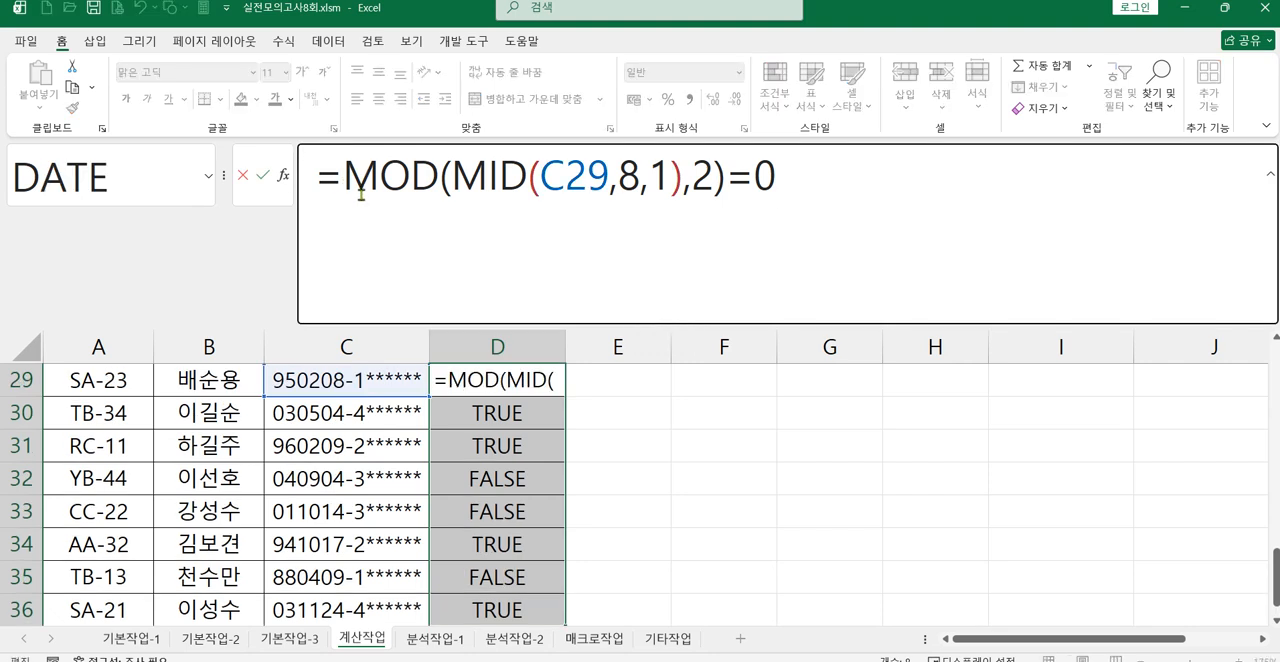
pyautogui.write('if')
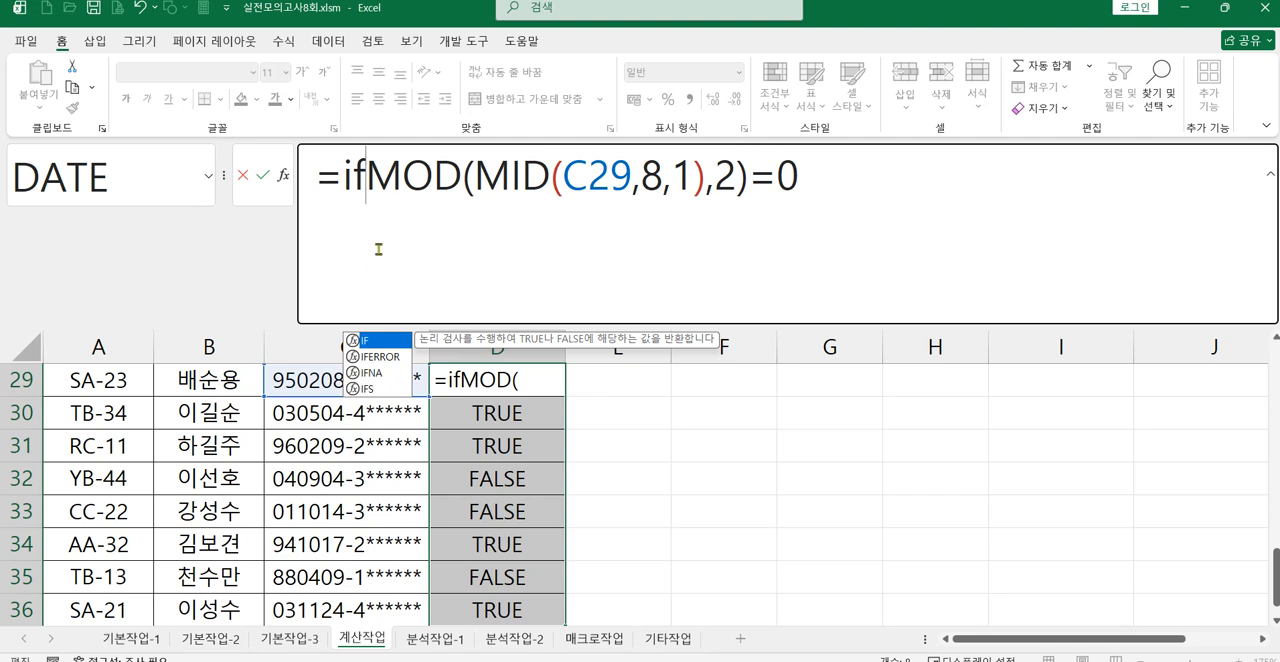
pyautogui.doubleClick(380, 347)
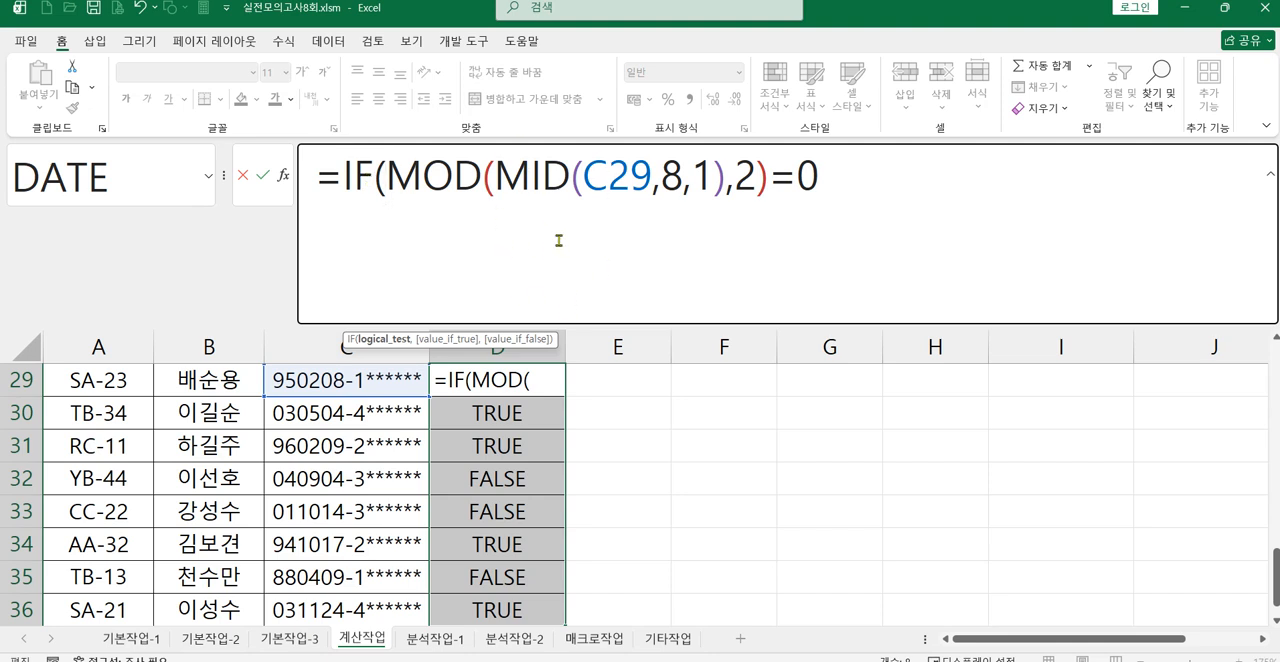
# Step: Complete D29's IF formula with "여자" as the true result and "남자" as the false result
pyautogui.click(836, 181)
pyautogui.write(', "')
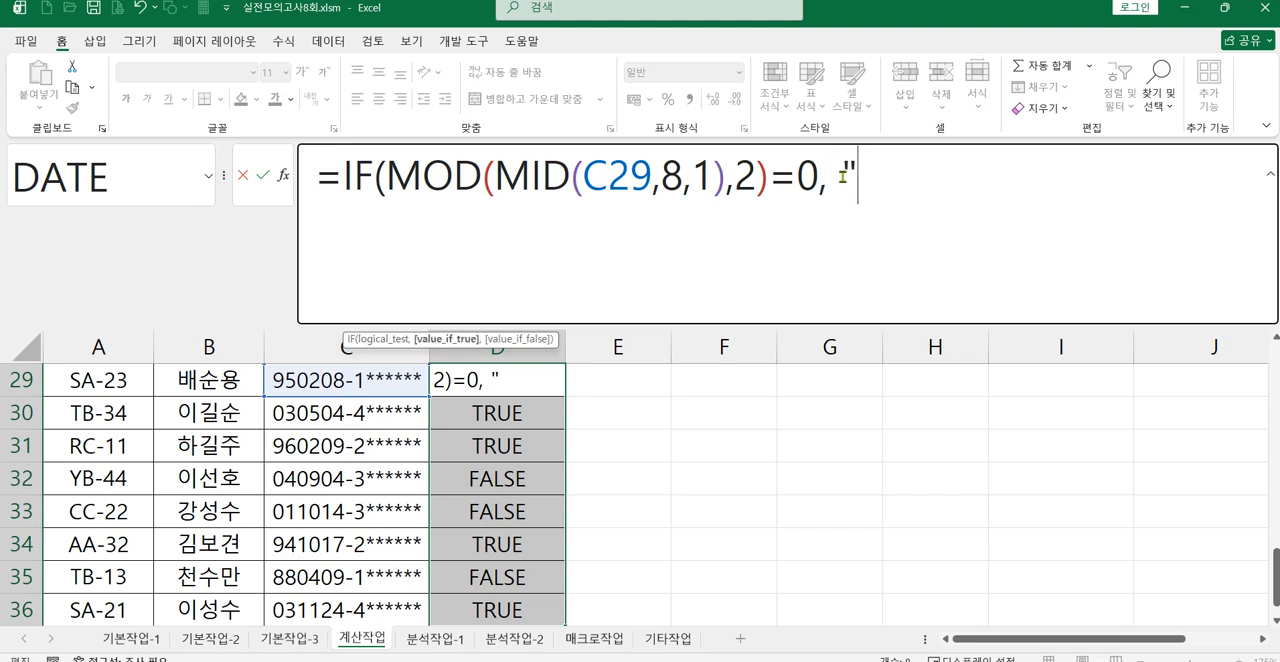
pyautogui.write('du')
pyautogui.press('BackSpace')
pyautogui.press('BackSpace')
pyautogui.press('Hangul')
pyautogui.write('ㅇㅕ자')
pyautogui.press('Hangul')
pyautogui.write('",')
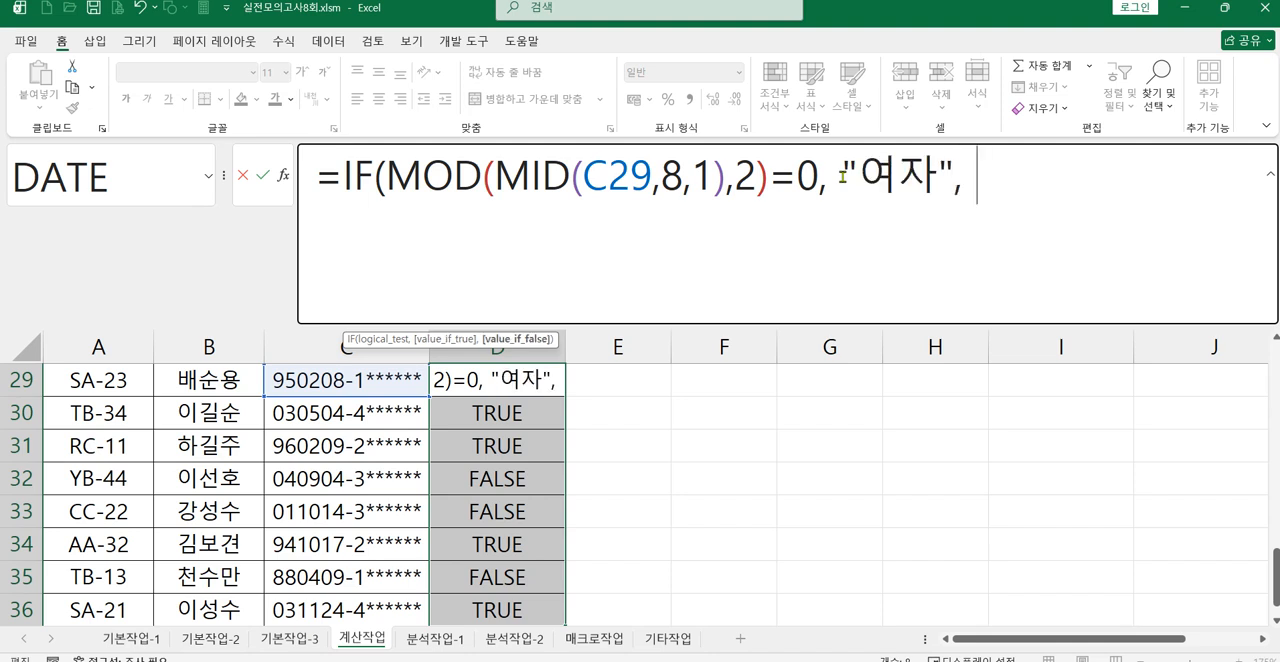
pyautogui.write(' "')
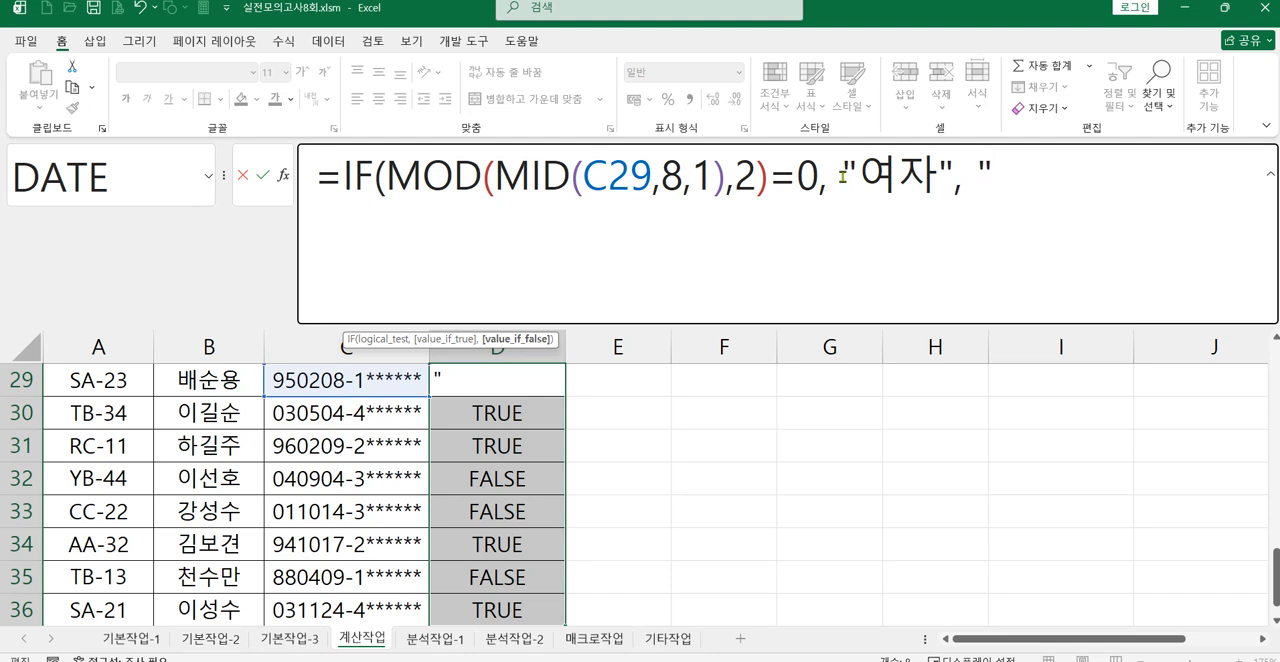
pyautogui.write('남')
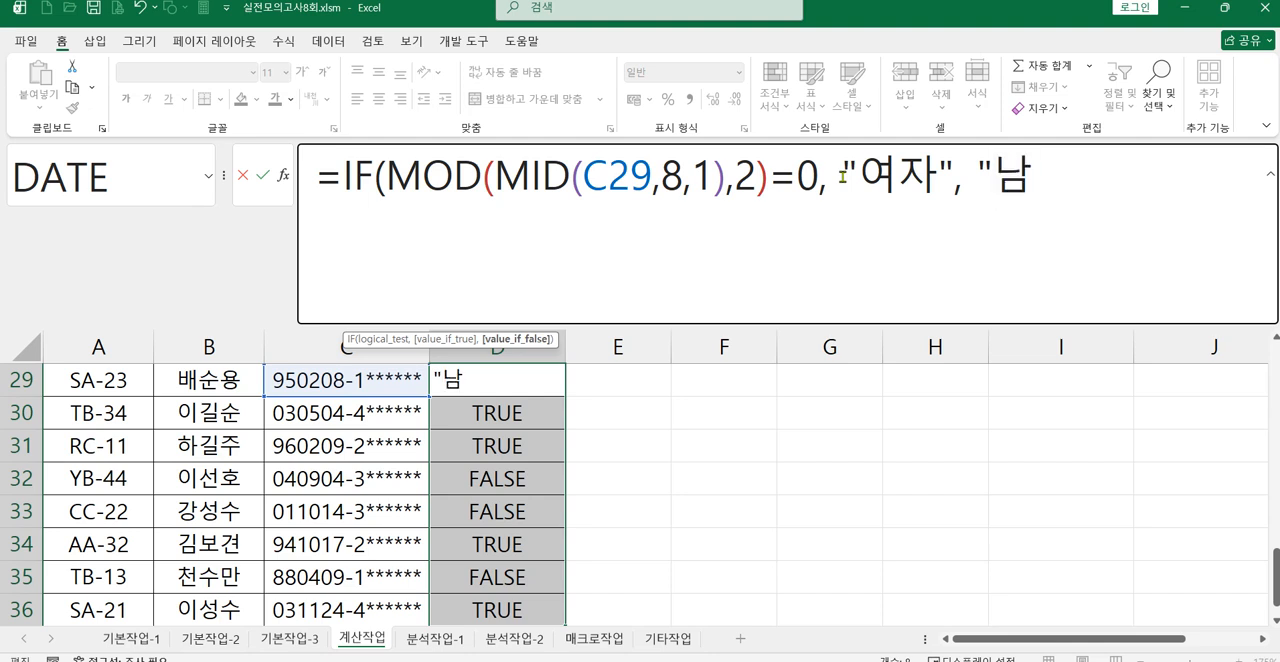
pyautogui.write('자" )')
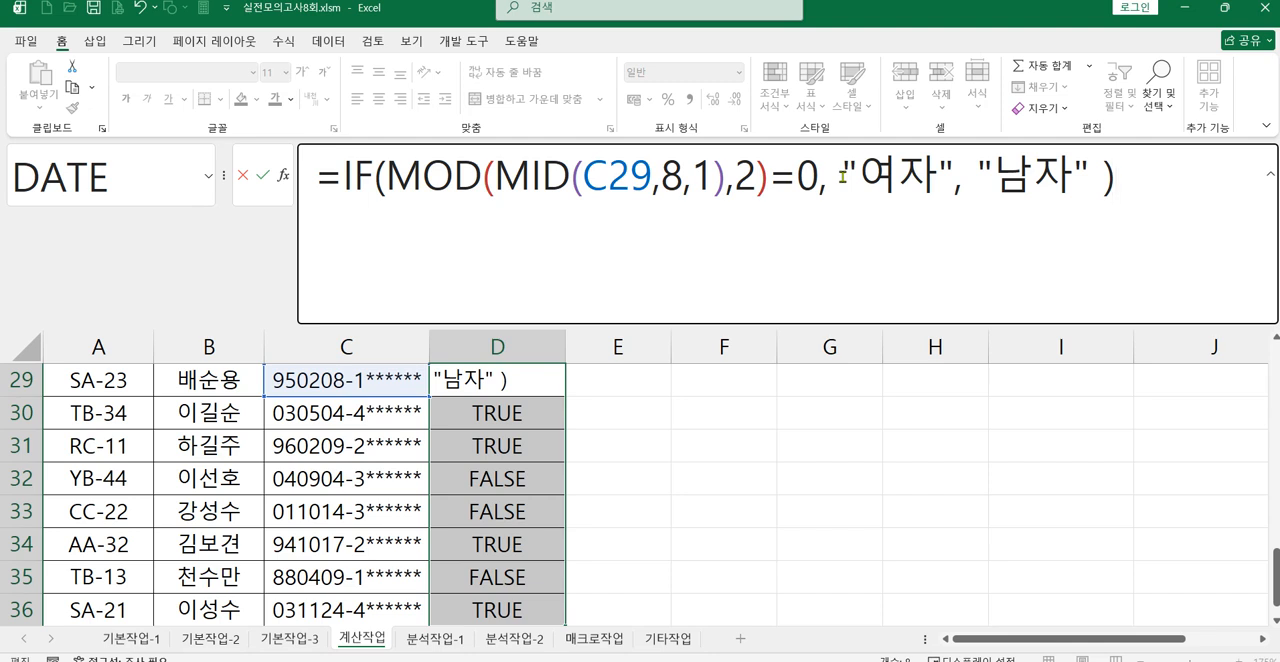
# Step: Confirm D29's IF formula and fill it down through D36
pyautogui.press('Return')
pyautogui.click(525, 383)
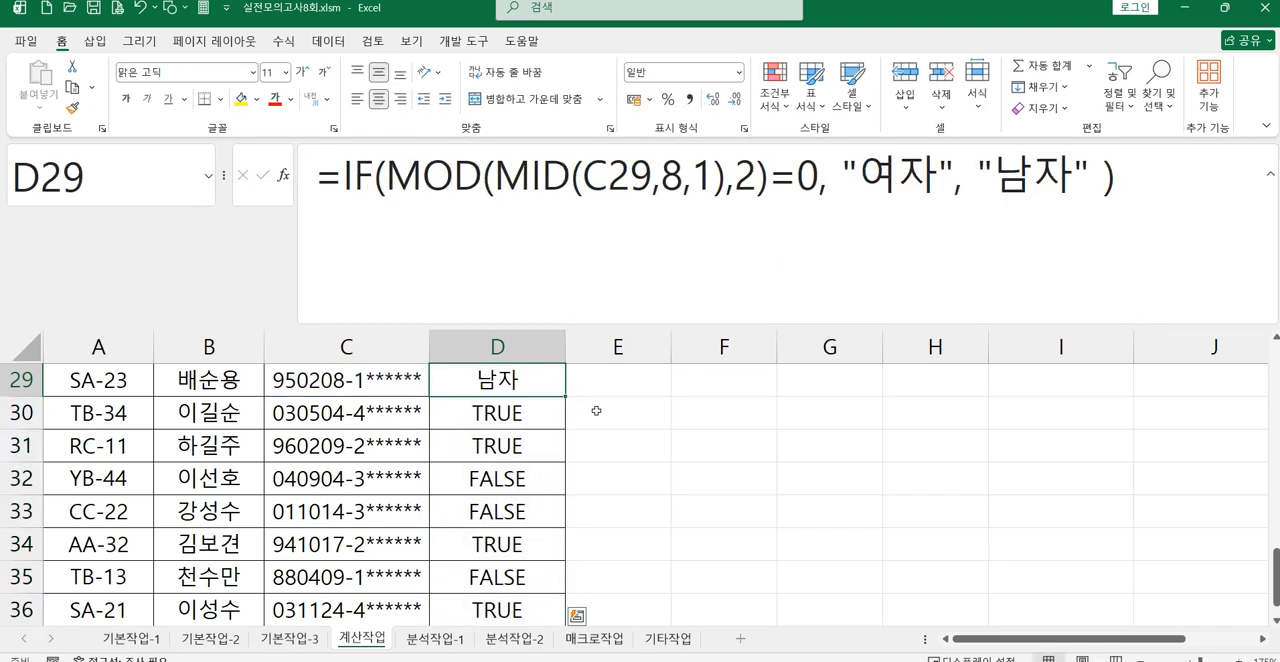
pyautogui.scroll(1, 595, 411)
pyautogui.moveTo(566, 494); pyautogui.dragTo(540, 607)
pyautogui.scroll(1, 614, 500)
# Step: Start an alternative gender formula in E29 with the MOD function and MID nested inside it
pyautogui.click(608, 449)
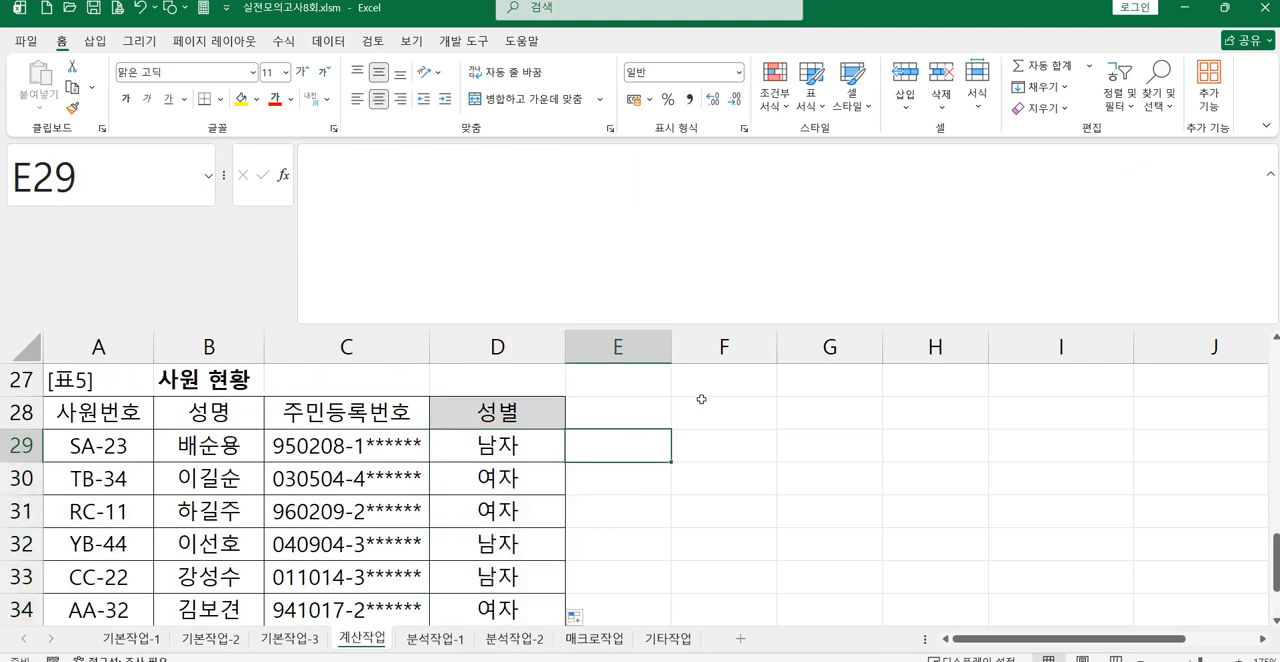
pyautogui.write('=ㅡ')
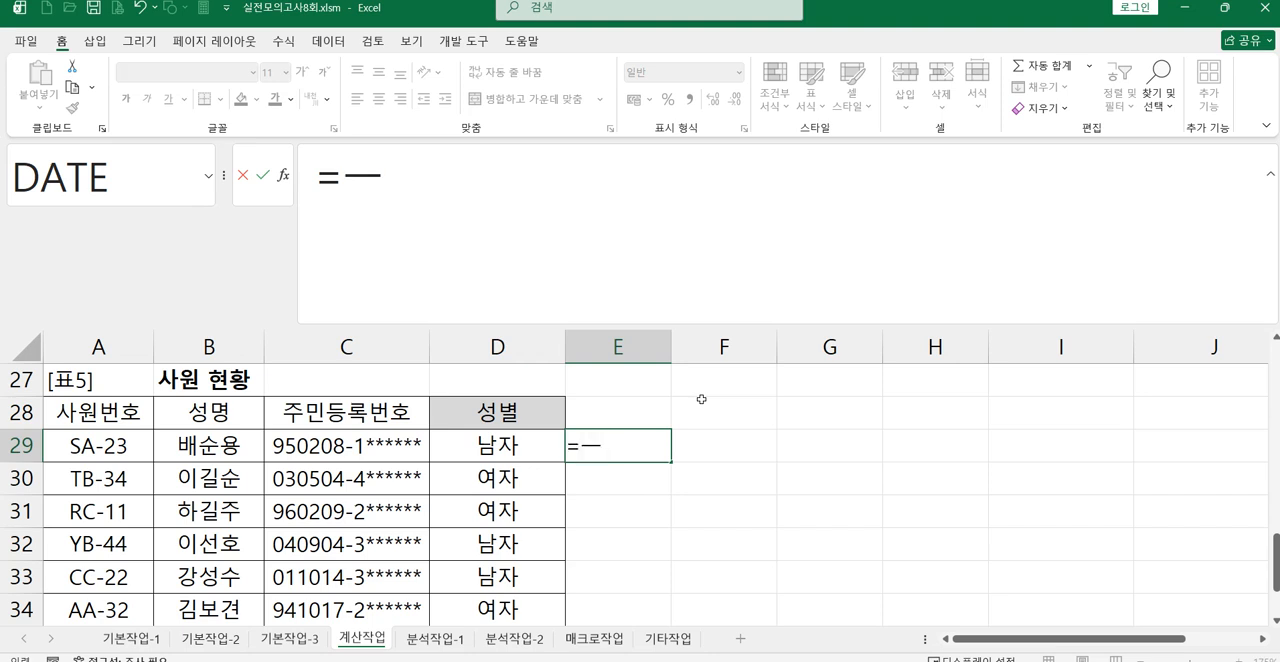
pyautogui.press('BackSpace')
pyautogui.write('mo')
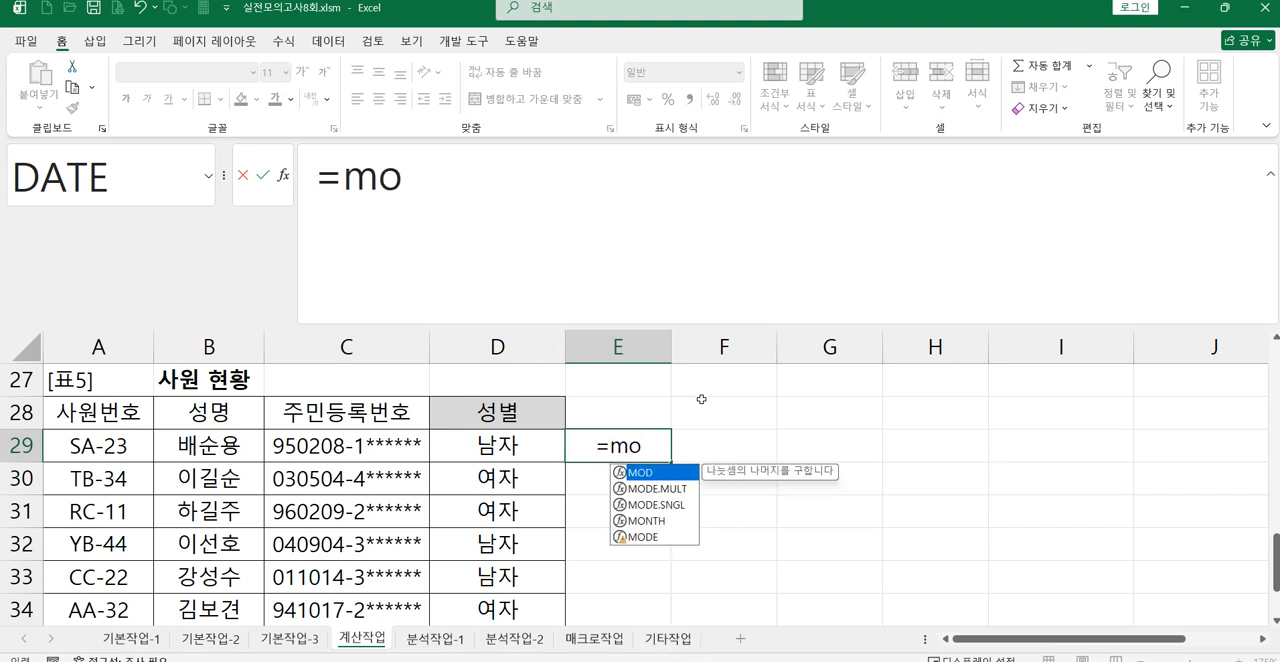
pyautogui.doubleClick(649, 472)
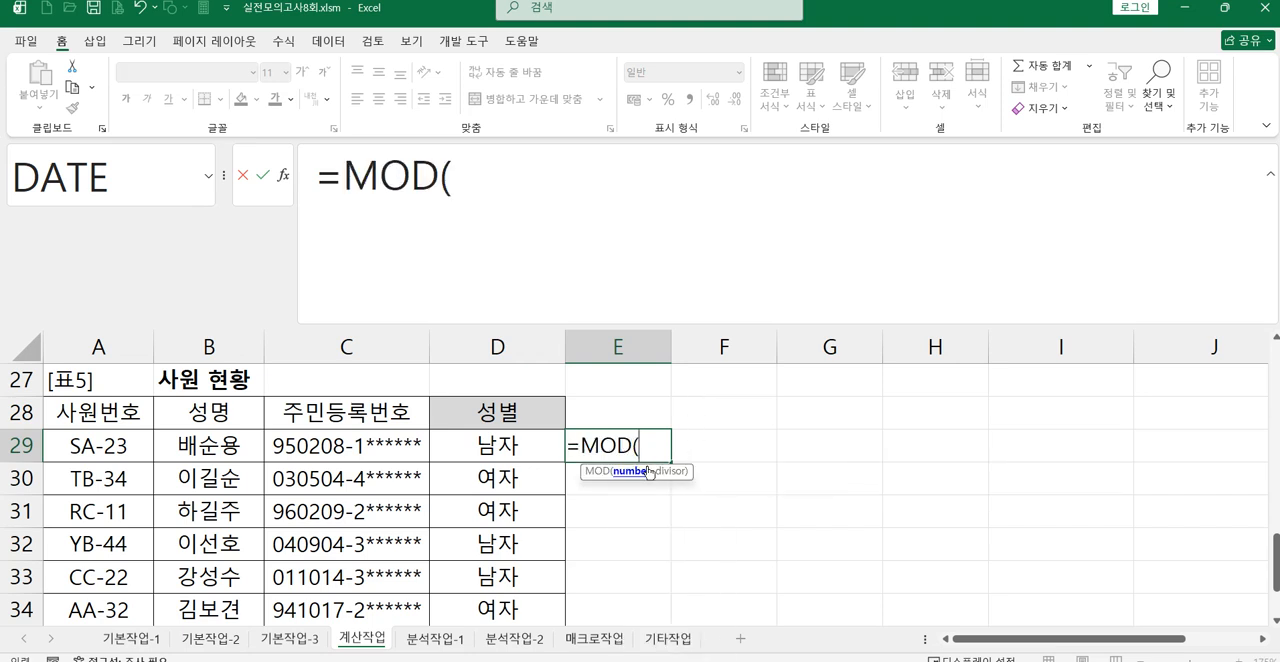
pyautogui.write('mi')
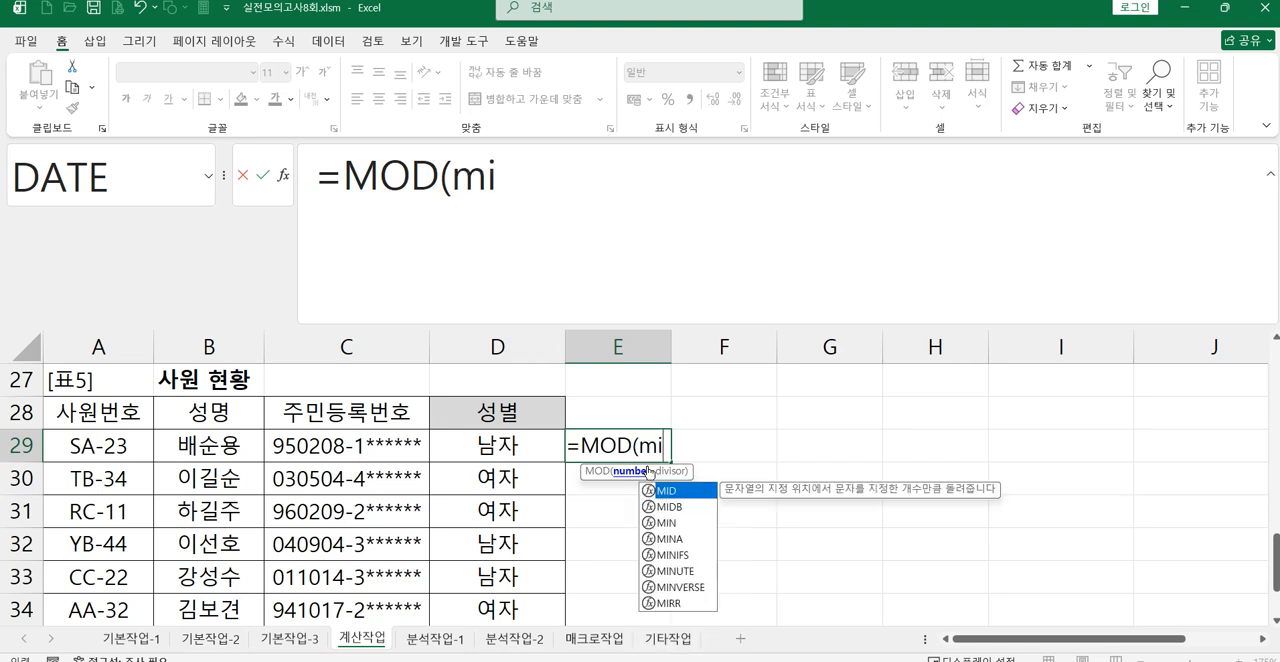
pyautogui.doubleClick(666, 490)
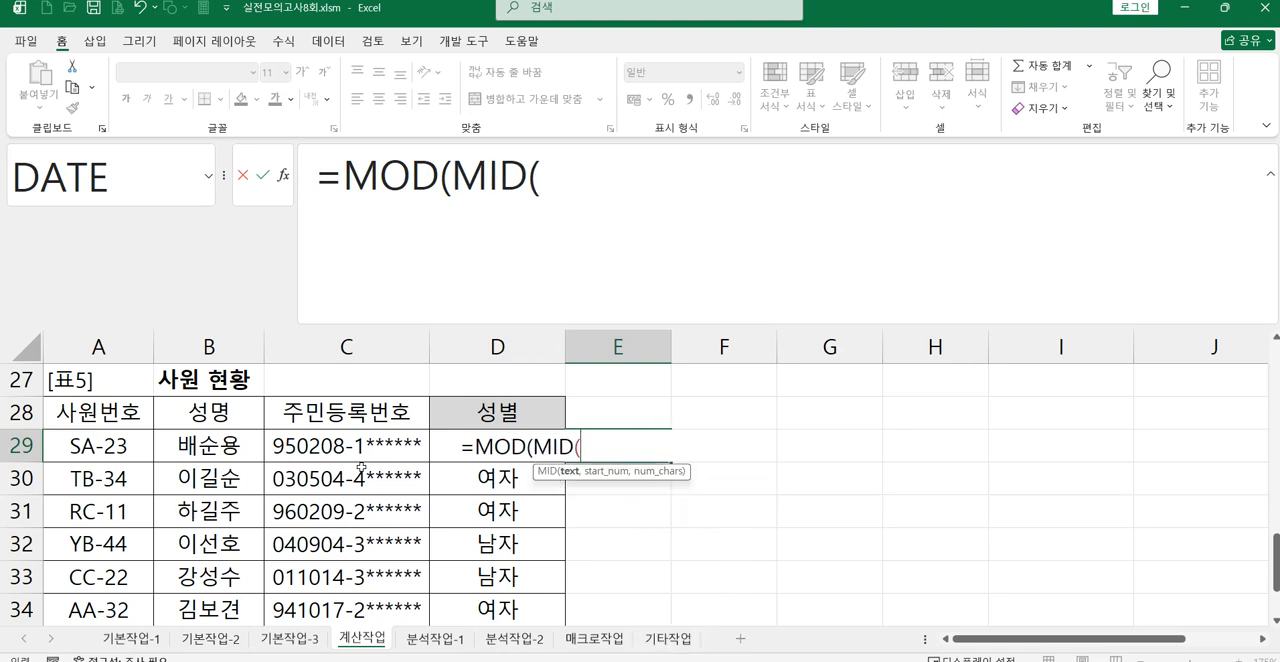
# Step: Complete E29's formula with C29, start position 8, length 1 and divisor 2, testing whether the remainder equals 1
pyautogui.click(345, 446)
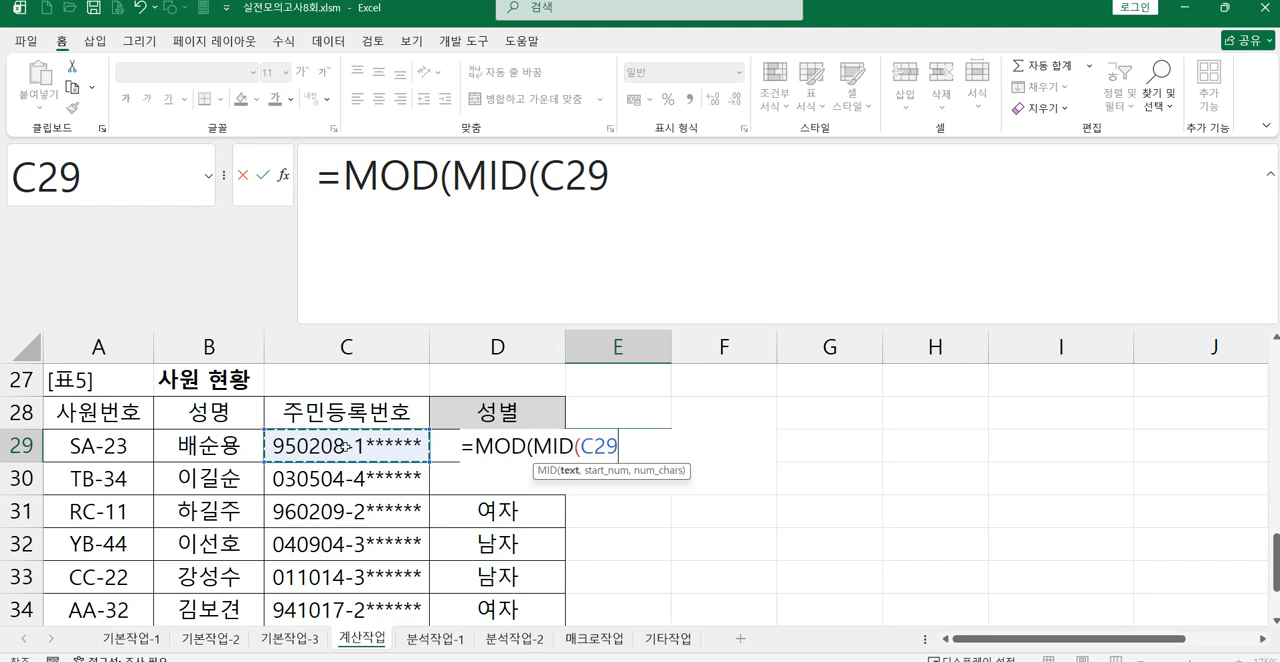
pyautogui.write(',8,')
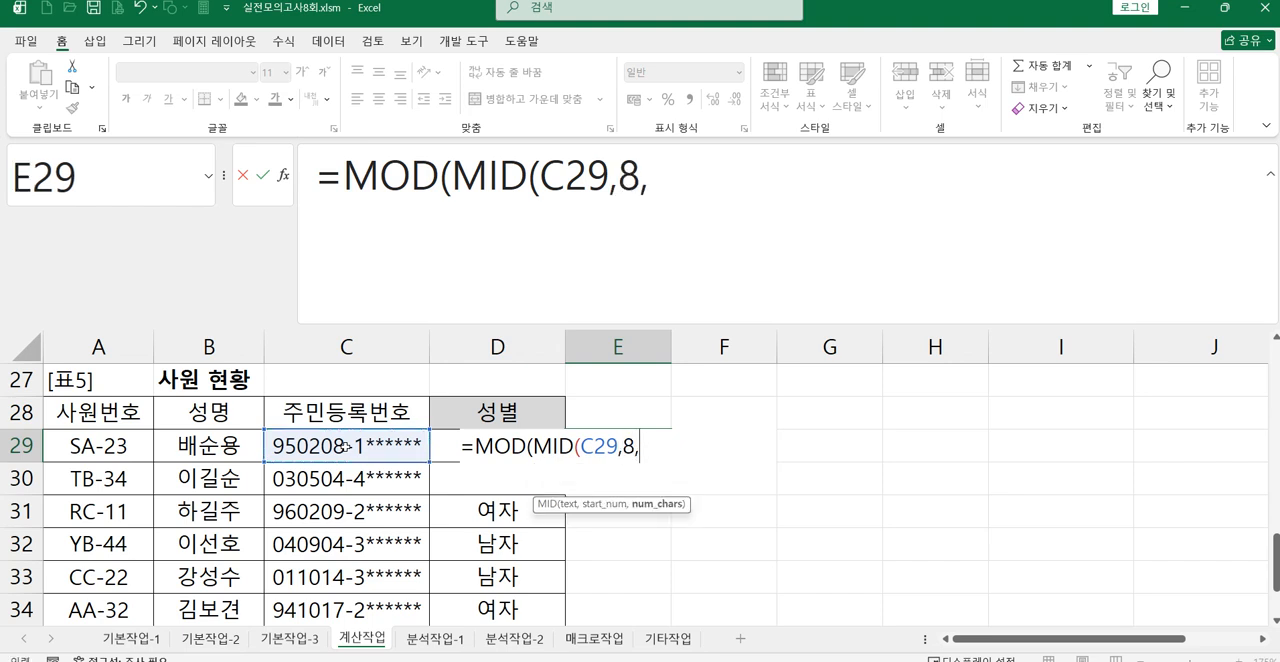
pyautogui.write('1),')
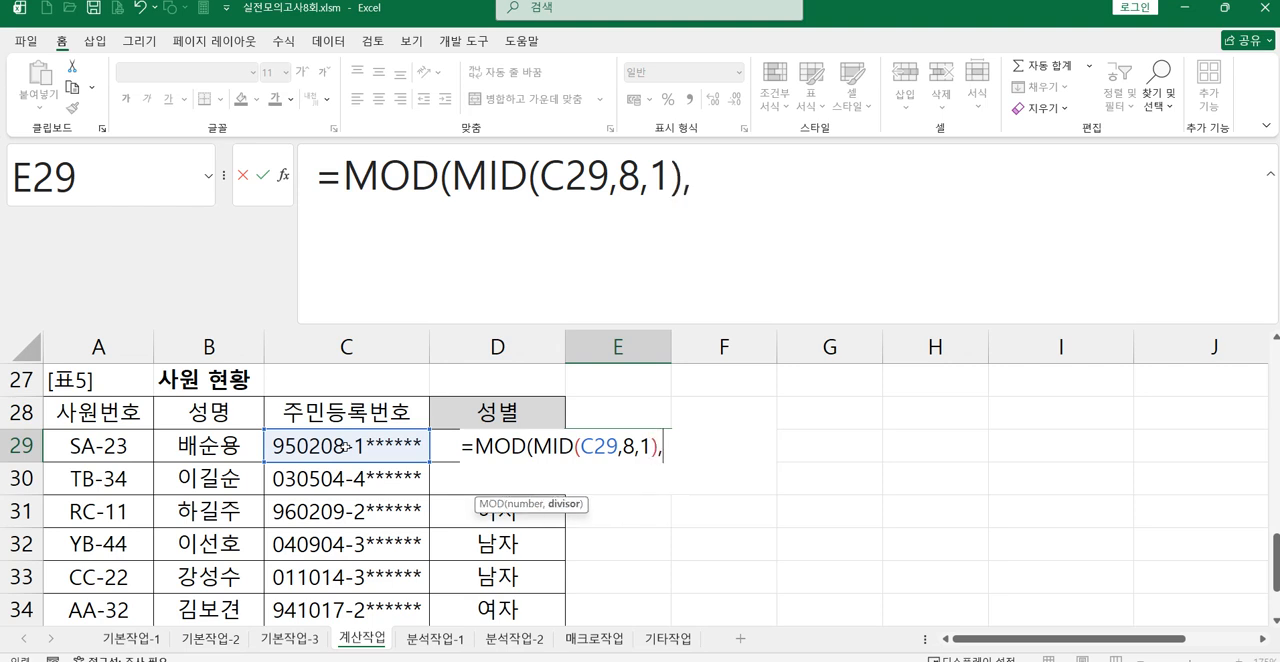
pyautogui.write('2)=')
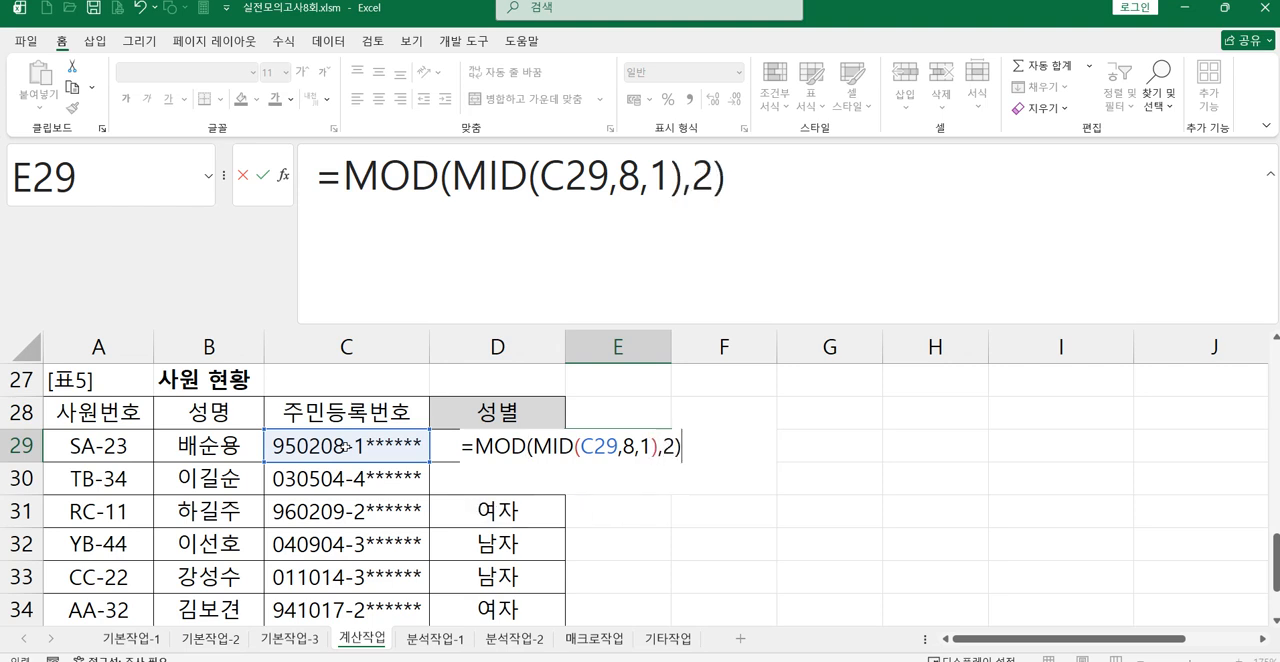
pyautogui.write('1')
pyautogui.press('Return')
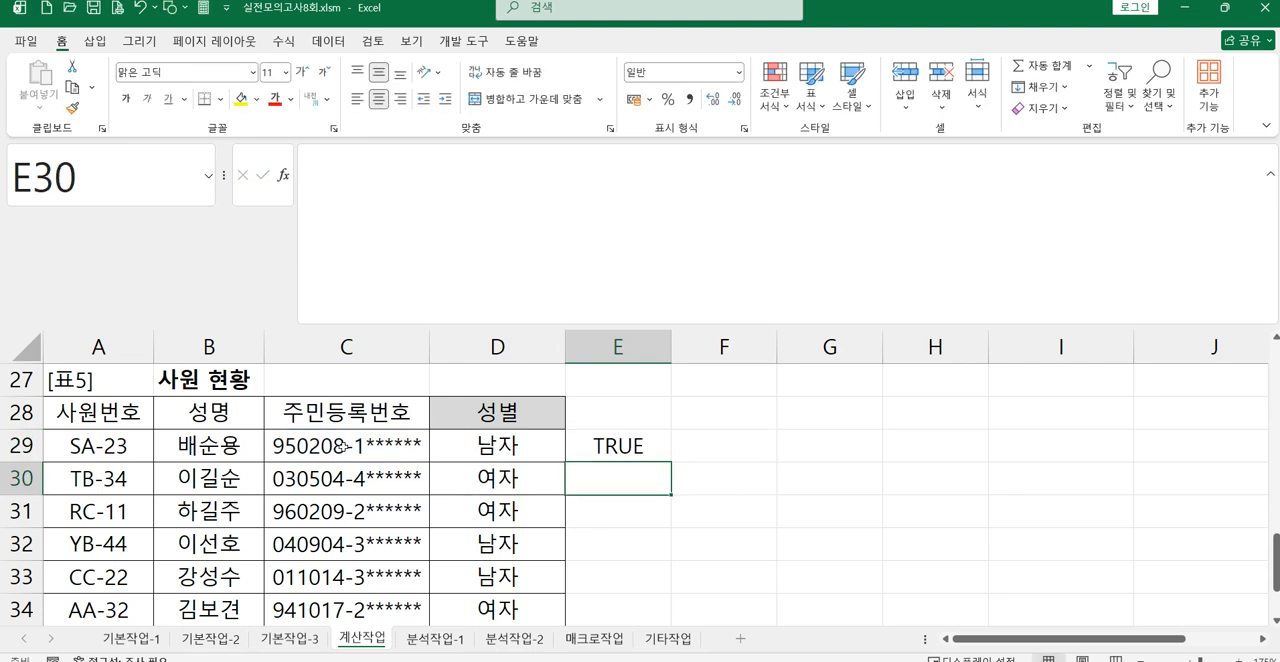
# Step: Insert the IF function before the MOD comparison in E29's formula
pyautogui.click(657, 431)
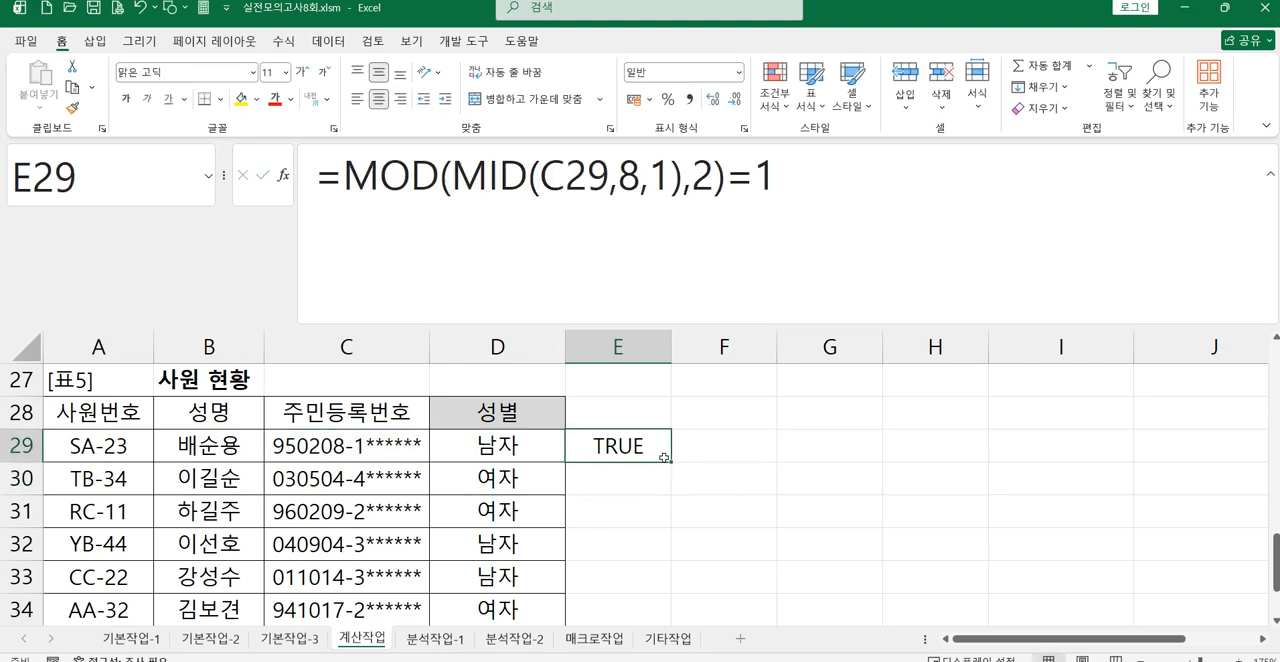
pyautogui.click(346, 191)
pyautogui.write('if')
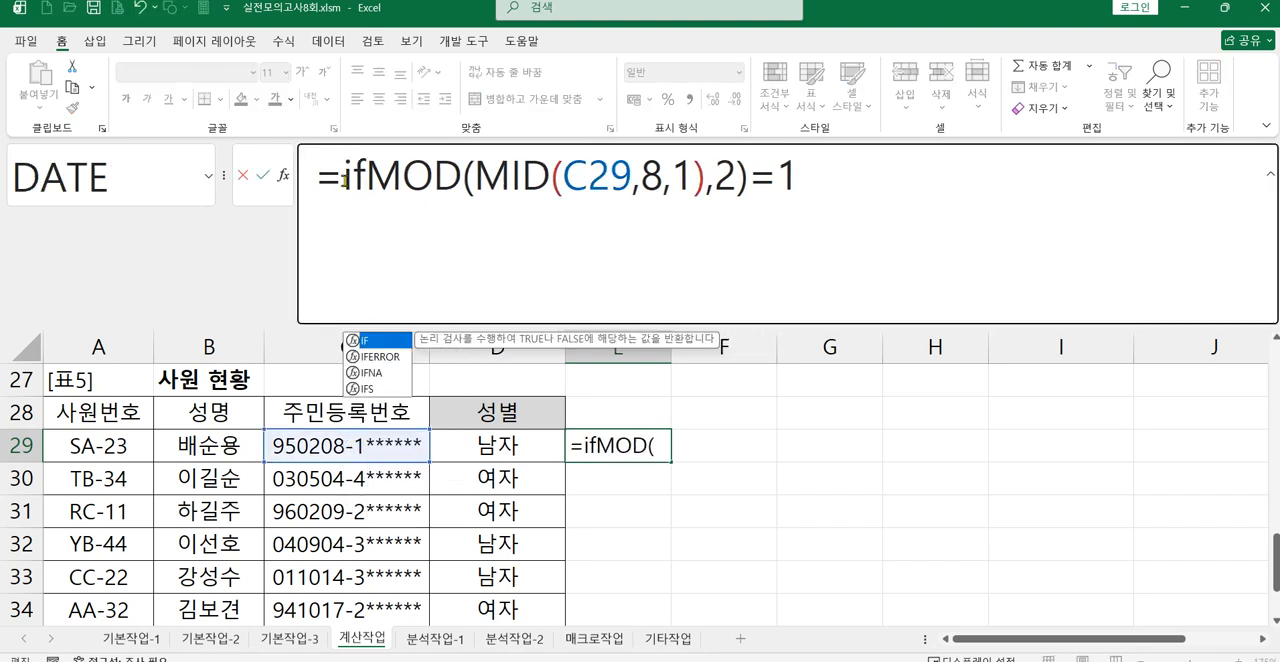
pyautogui.doubleClick(386, 342)
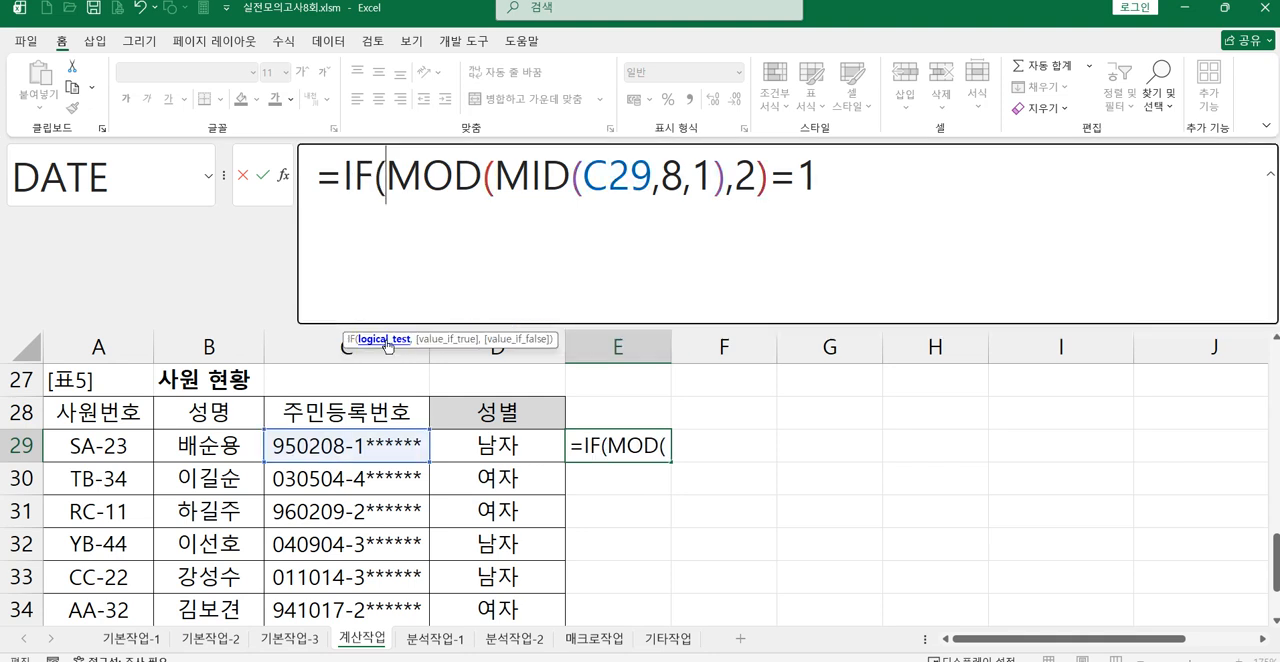
# Step: Complete E29's IF formula with "남자" as the true result and "여자" as the false result
pyautogui.click(855, 179)
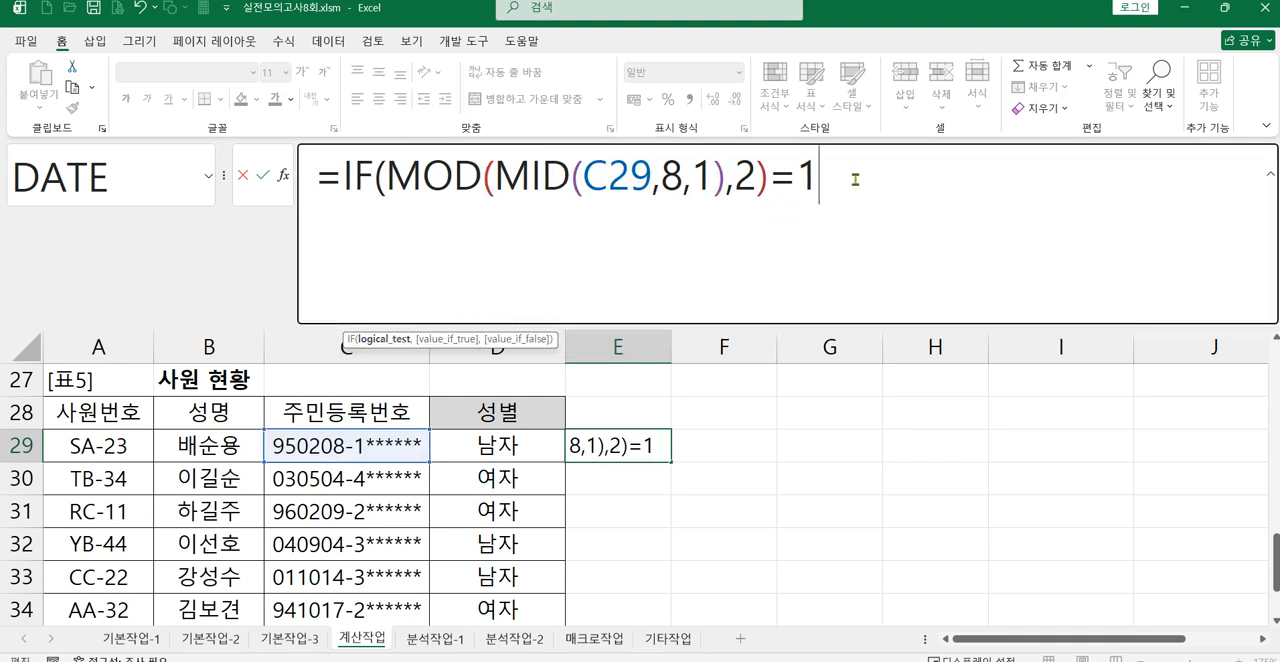
pyautogui.write(',')
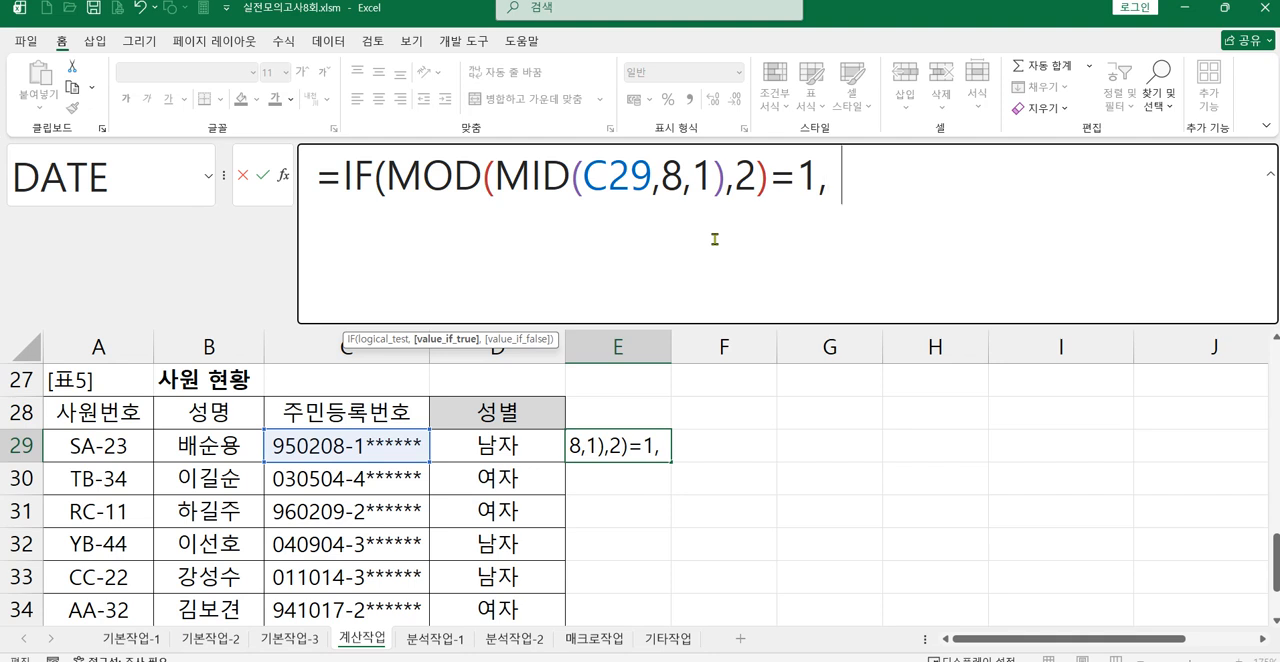
pyautogui.write(' "sk')
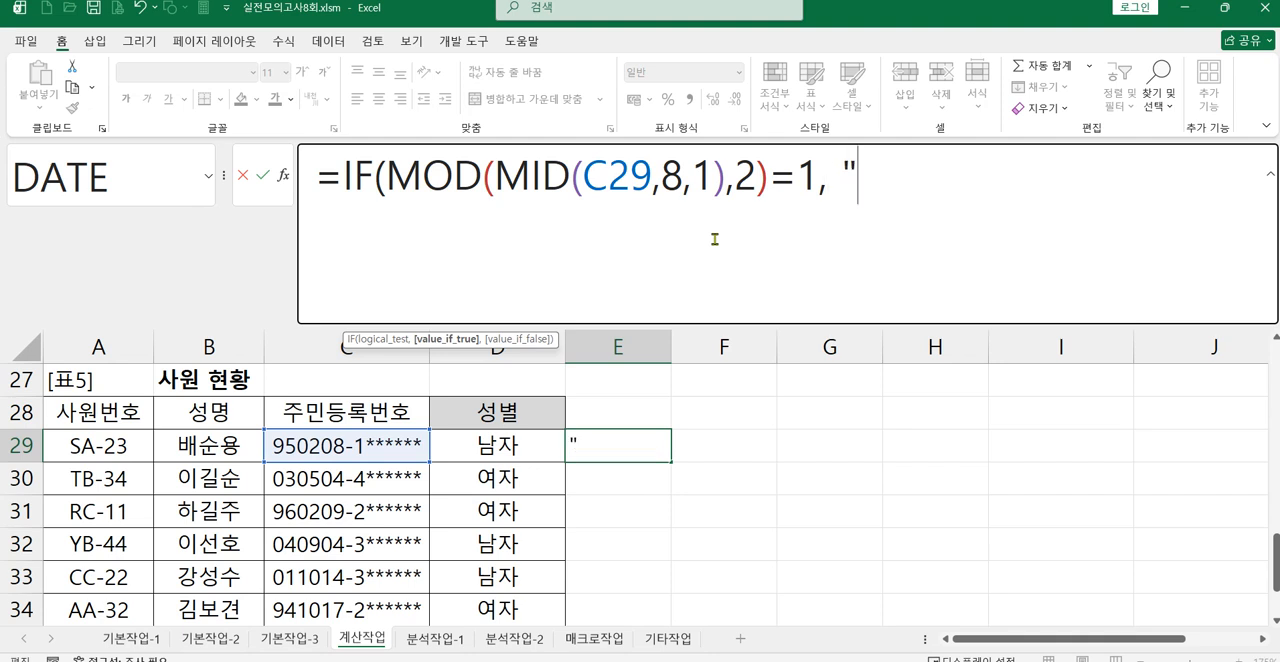
pyautogui.press('BackSpace')
pyautogui.press('BackSpace')
pyautogui.write('남자",')
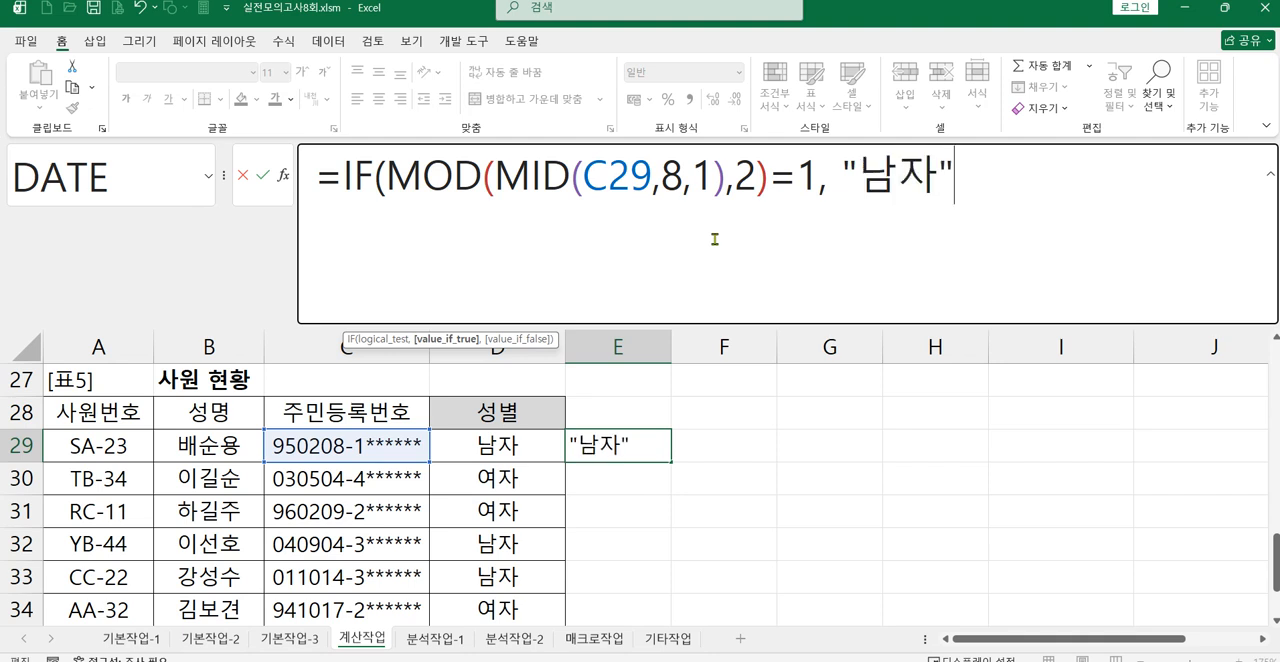
pyautogui.write(' "여자")')
pyautogui.press('Return')
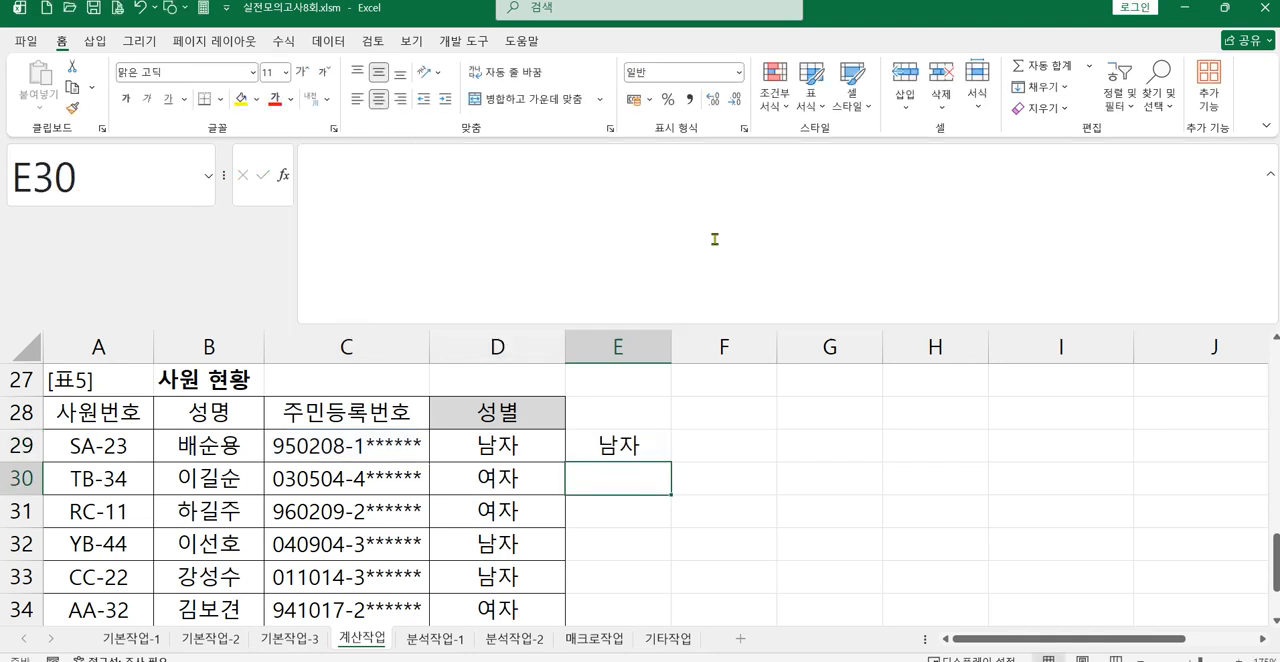
# Step: Move the alternative formula from E29 to D27 and make the sheet show formulas instead of results
pyautogui.click(621, 455)
pyautogui.moveTo(615, 432); pyautogui.dragTo(503, 378)
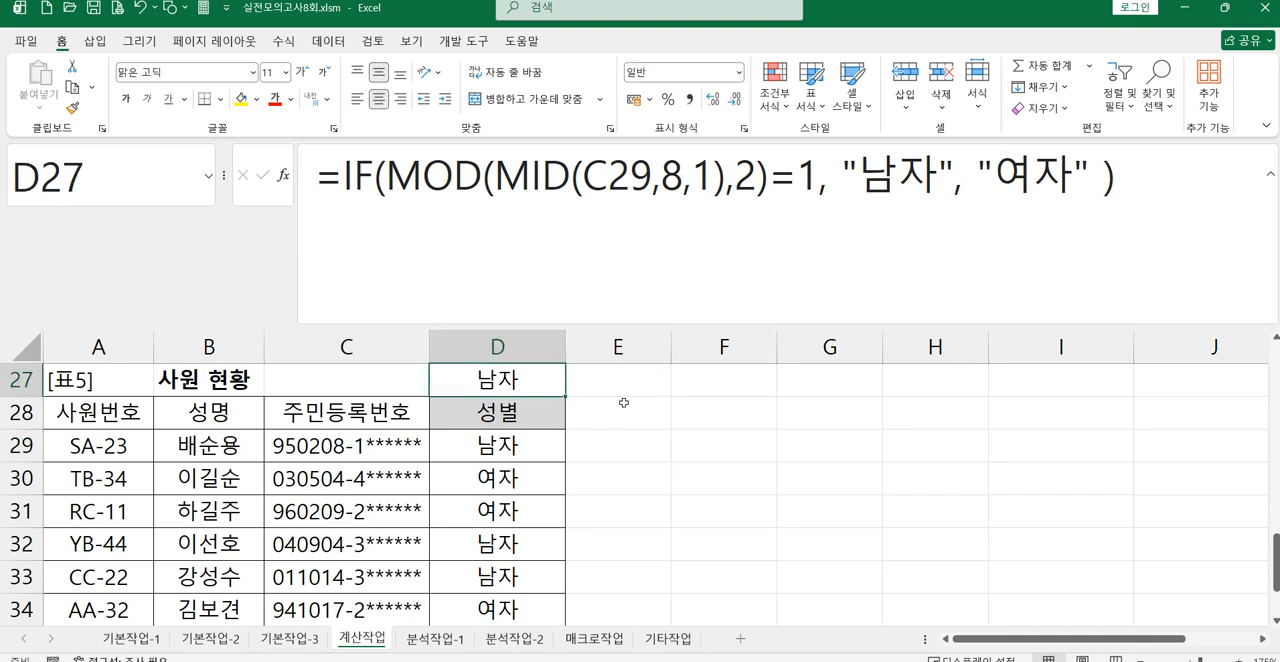
pyautogui.click(290, 42)
pyautogui.click(797, 65)
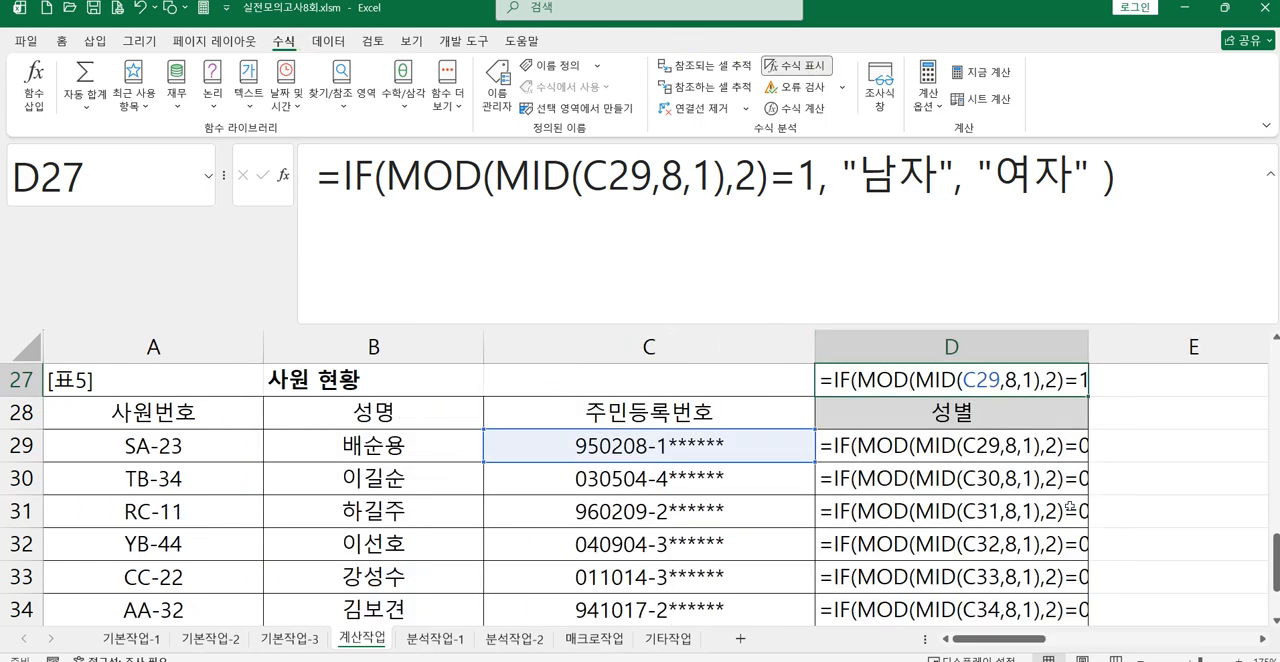
# Step: Auto-fit column D's width to the full length of its formulas
pyautogui.click(1264, 640)
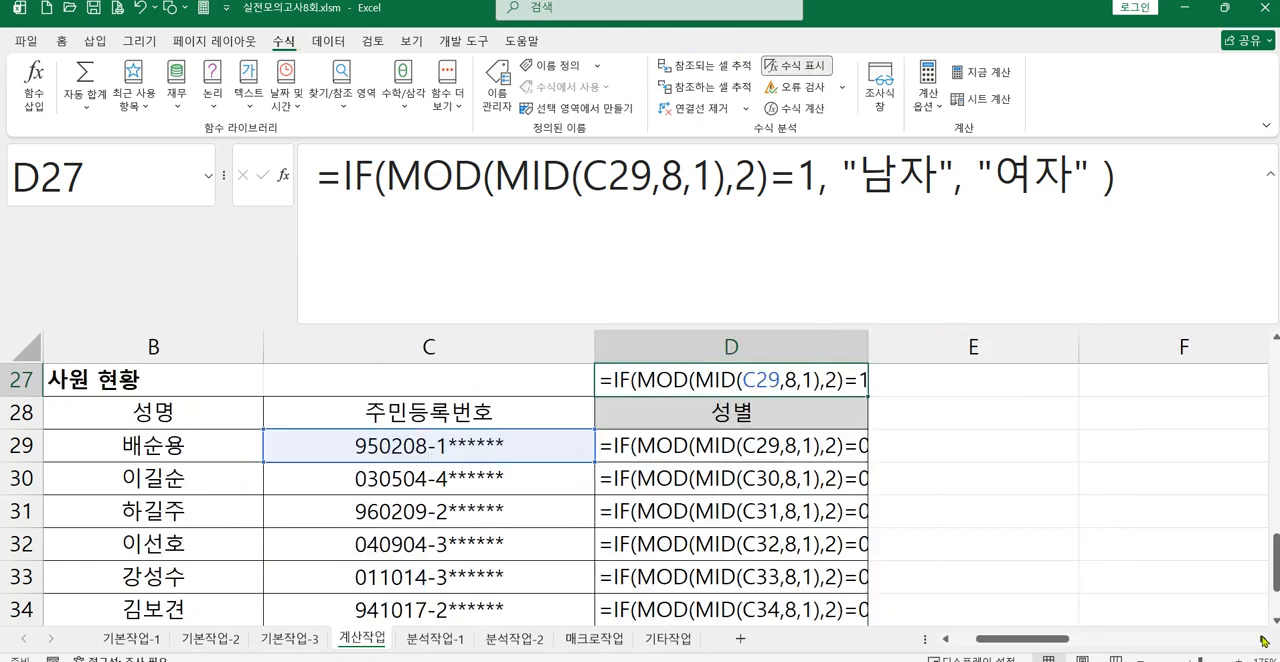
pyautogui.doubleClick(868, 347)
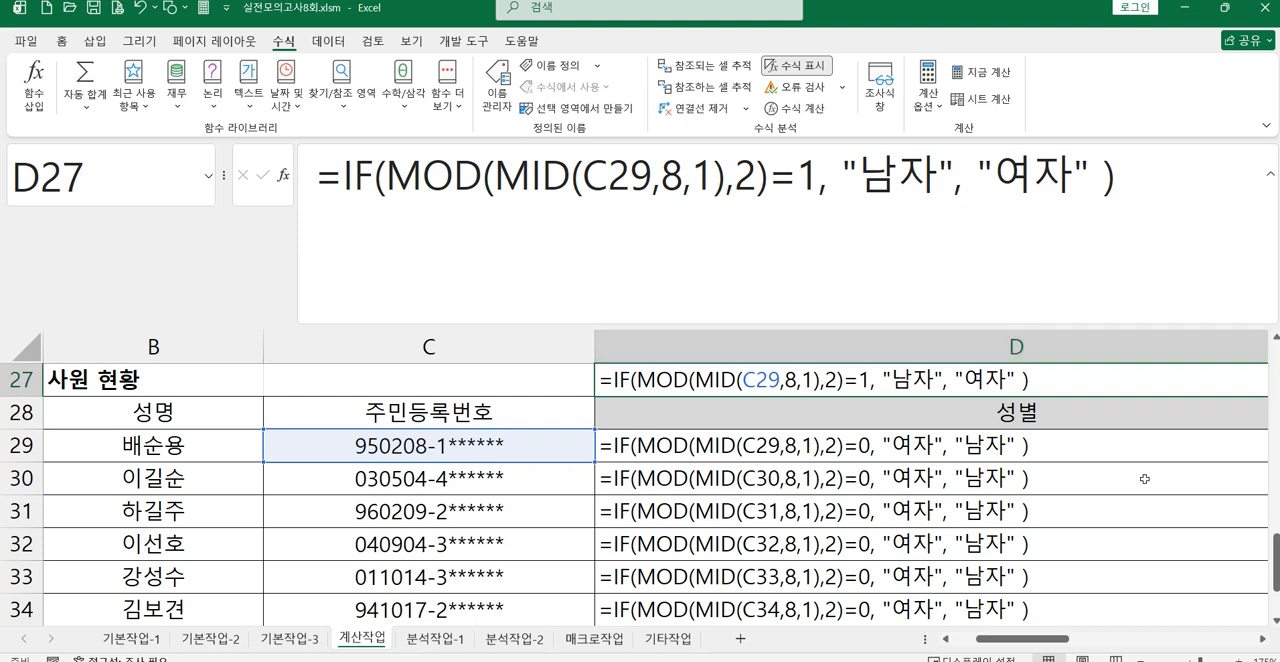
pyautogui.scroll(-1, 1171, 457)
pyautogui.scroll(7, 1128, 478)
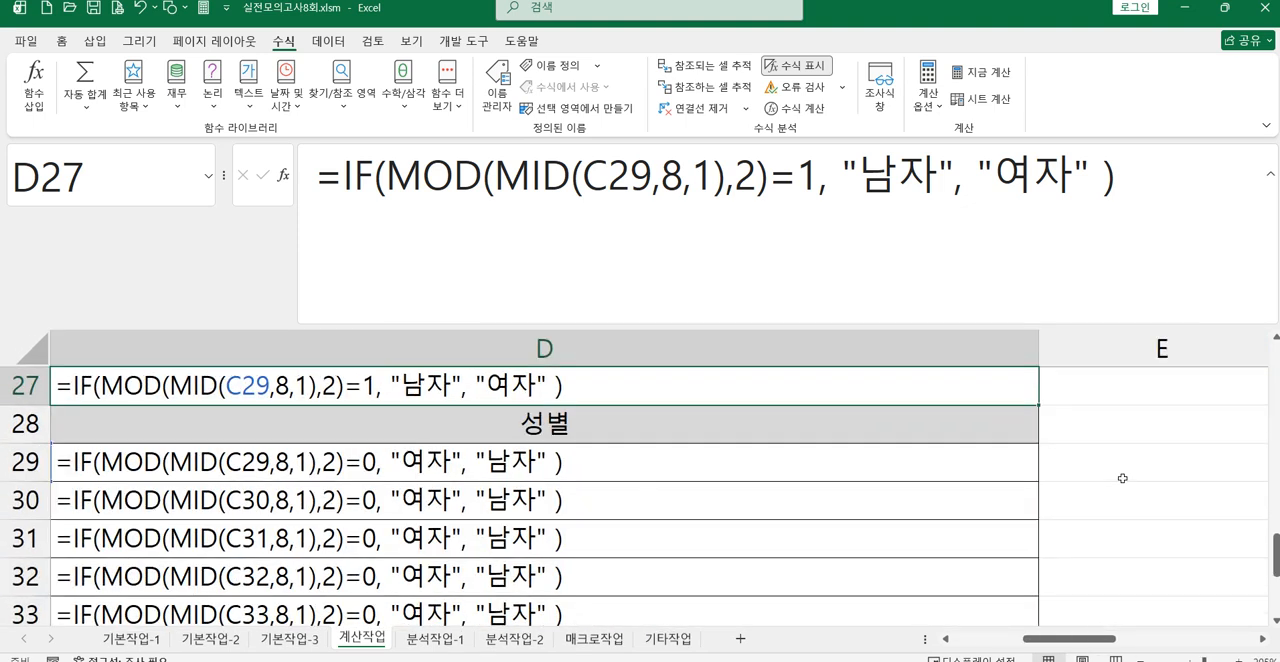